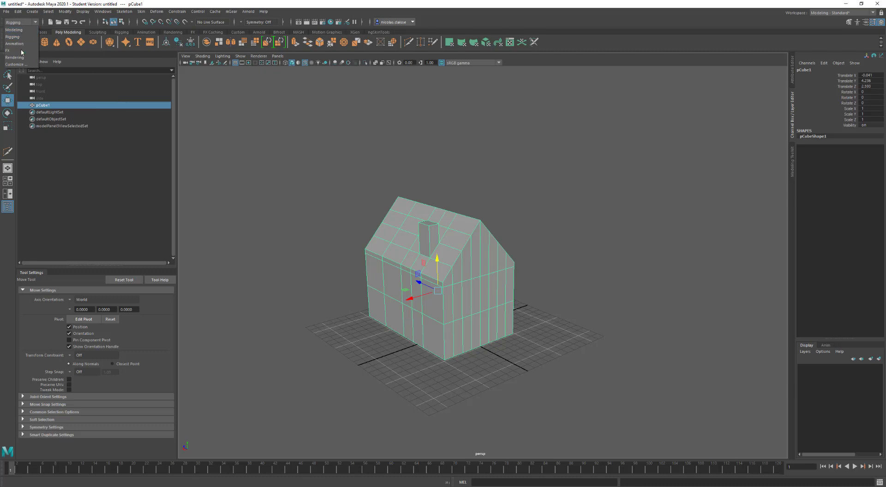
- Switch to the Animation menu set and apply a Lattice deformer to the whole house
click(14, 43)
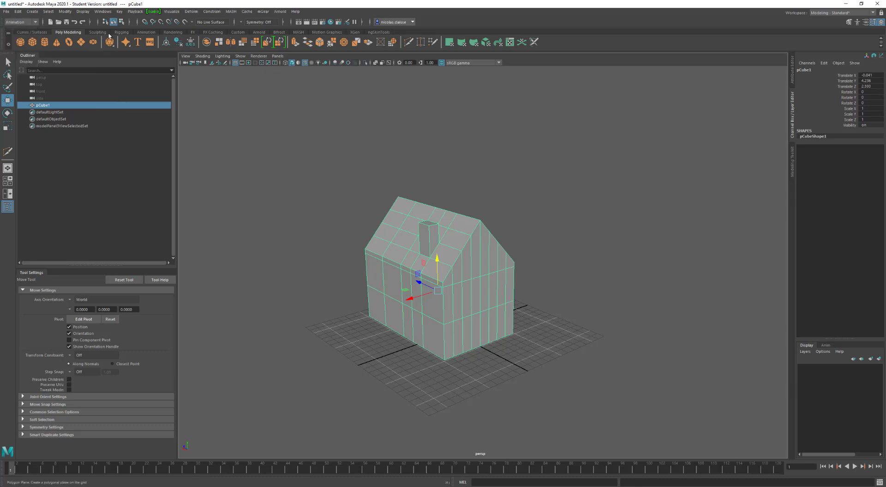
click(191, 11)
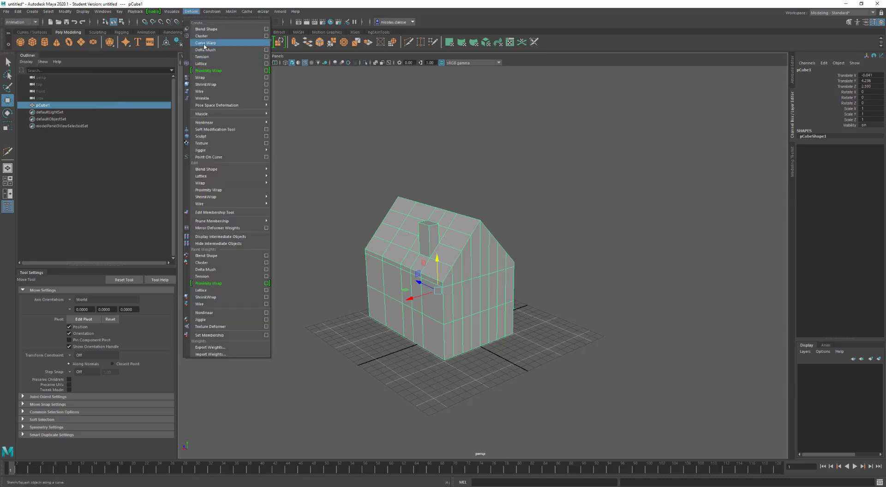
click(235, 64)
mouse_move(492, 245)
alt+mouse_down()
mouse_move(478, 244)
mouse_move(491, 243)
alt+mouse_up()
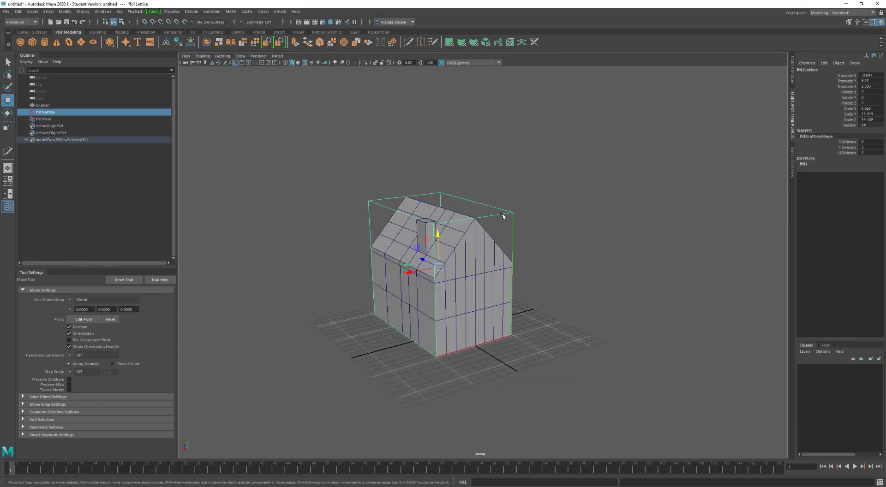
- In lattice point mode, try moving the two top lattice points on one side of the house, then undo the move
right_drag(503, 216, 499, 208)
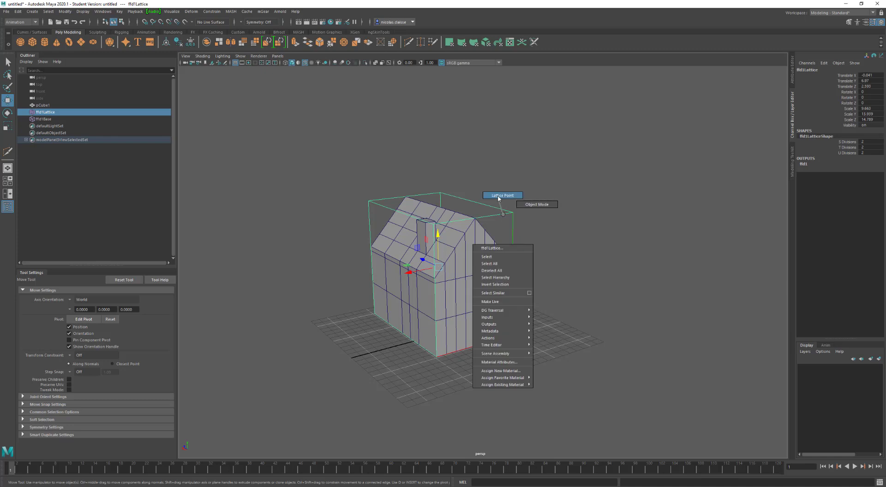
right_drag(498, 197, 497, 195)
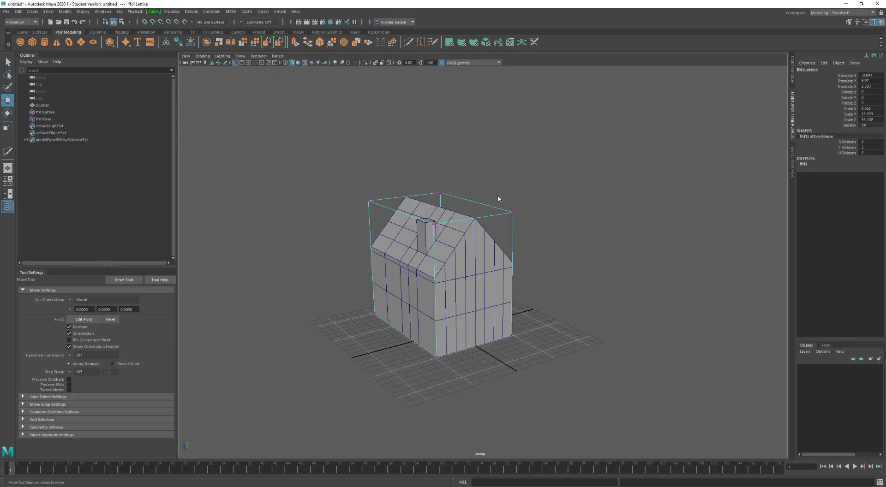
alt+drag(547, 229, 476, 149)
key(ctrl+z)
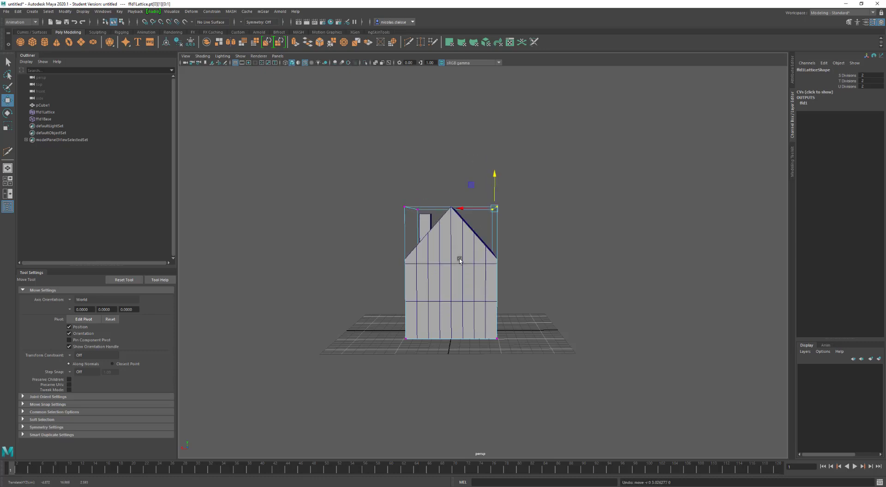
- Try moving the top lattice points vertically and the bottom points at one end horizontally, then undo the bottom move
alt+drag(457, 249, 507, 257)
drag(573, 258, 270, 148)
mouse_move(435, 178)
mouse_down()
mouse_move(437, 199)
mouse_move(436, 174)
mouse_up()
drag(479, 286, 552, 403)
drag(480, 341, 542, 353)
key(ctrl+z)
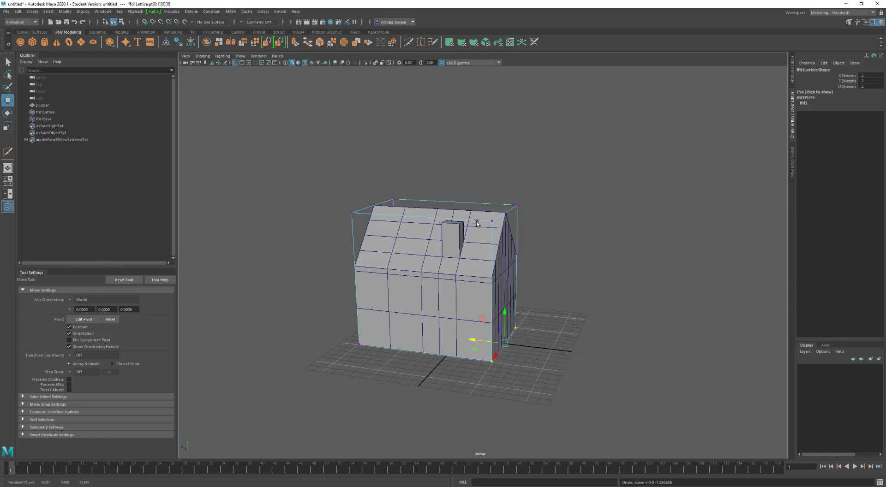
key(ctrl+z)
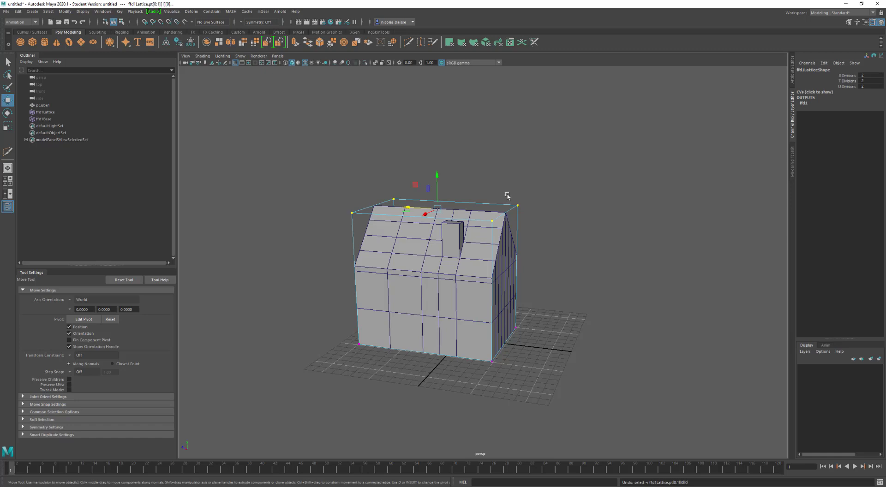
- Return the lattice to object mode and try setting its T Divisions to 3
right_drag(513, 211, 599, 134)
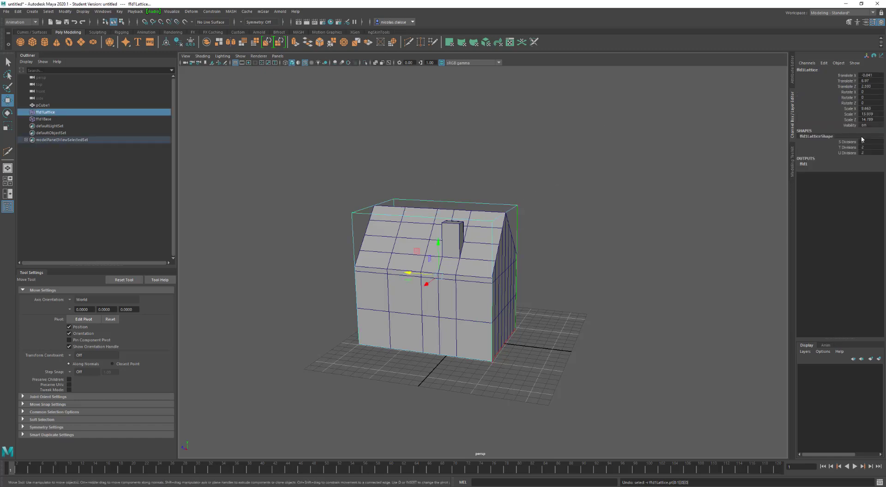
click(870, 147)
text(3)
key(Return)
- Undo the lattice point edits and the lattice creation on the house
key(ctrl+z)
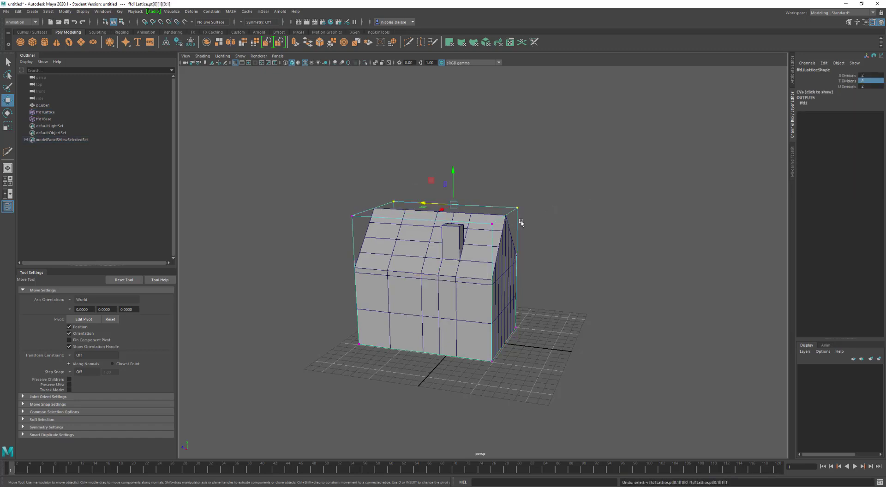
key(ctrl+z)
key(ctrl+z)
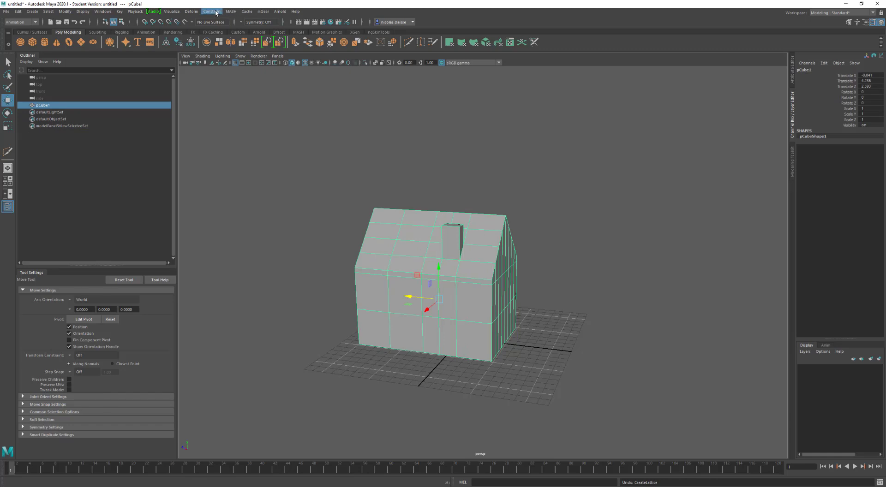
- Apply a Lattice deformer to the house with 3 S Divisions, 3 T Divisions and 5 U Divisions
click(191, 11)
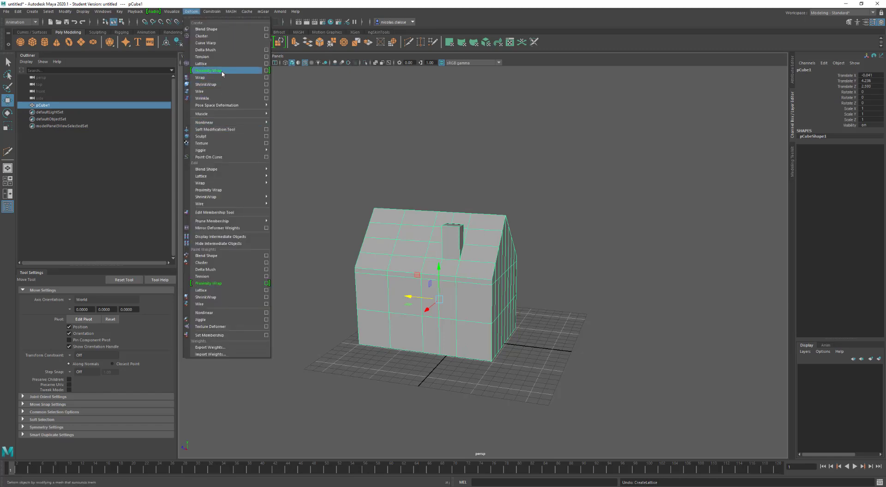
click(202, 64)
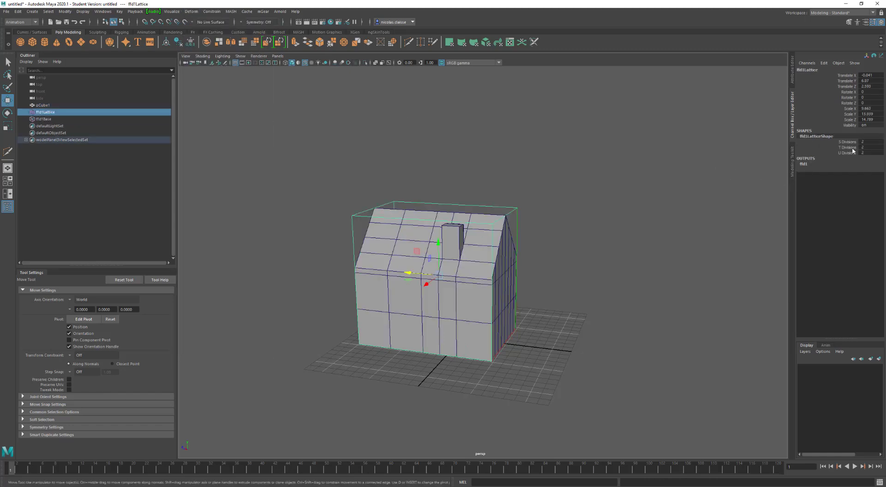
click(848, 148)
middle_drag(696, 151, 698, 151)
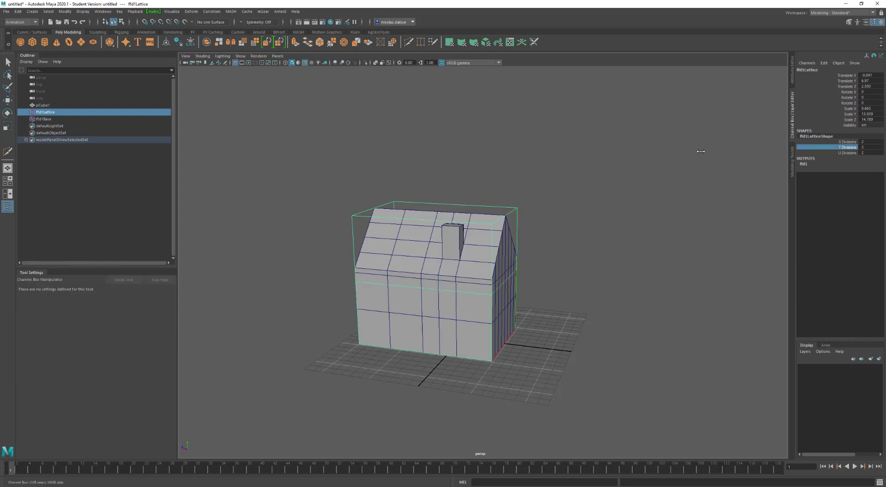
click(847, 142)
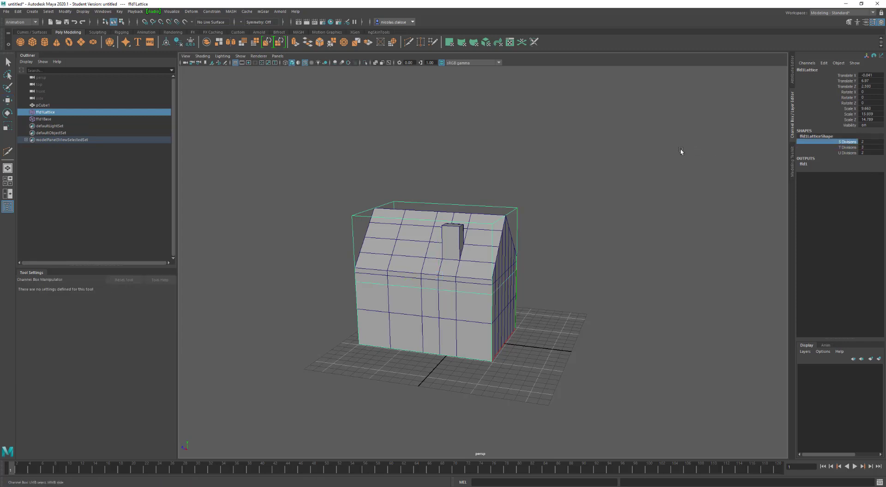
mouse_move(679, 149)
middle_down()
mouse_move(692, 149)
mouse_move(681, 149)
middle_up()
click(845, 153)
middle_drag(600, 179, 613, 175)
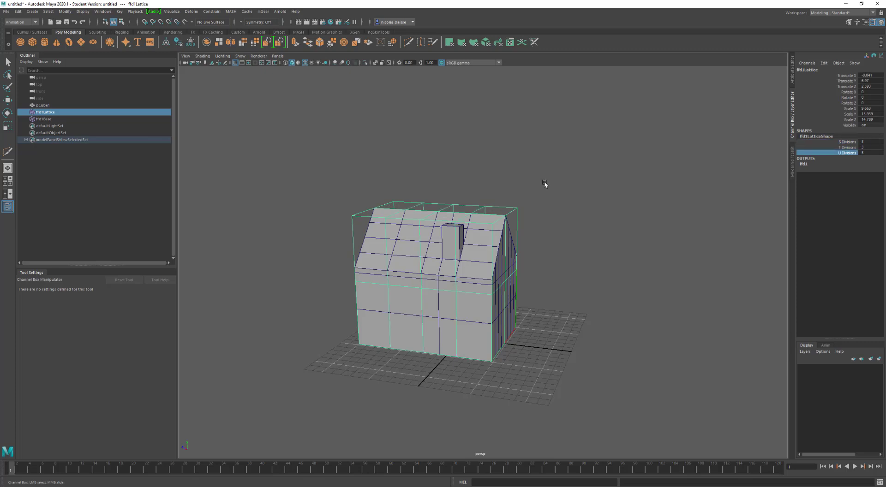
- In lattice point mode, pull the middle row of top lattice points down to deform the roof
right_drag(409, 205, 404, 187)
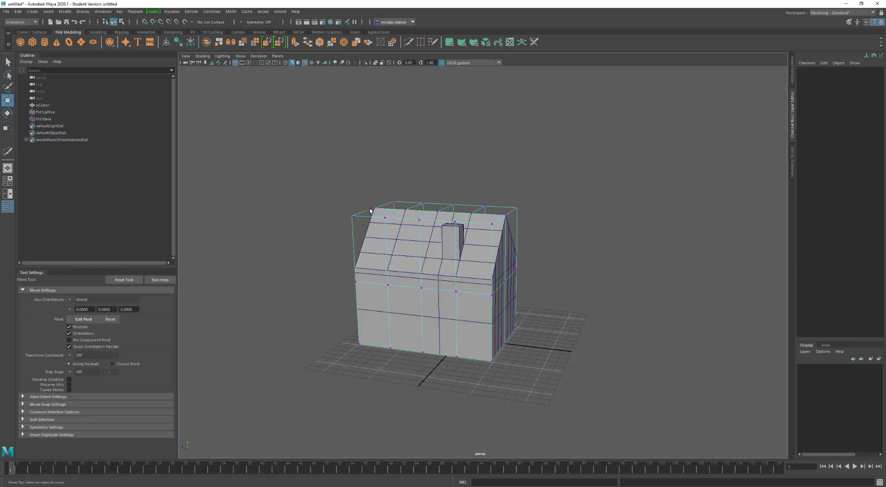
alt+drag(370, 210, 530, 216)
drag(517, 179, 501, 208)
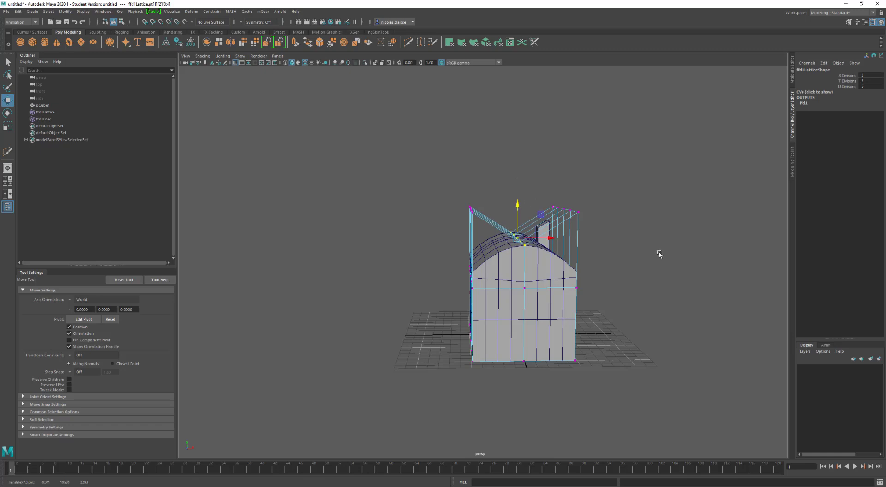
alt+drag(658, 254, 528, 252)
- Undo the roof deformation, the division changes and the lattice, leaving only the original house mesh
key(ctrl+z)
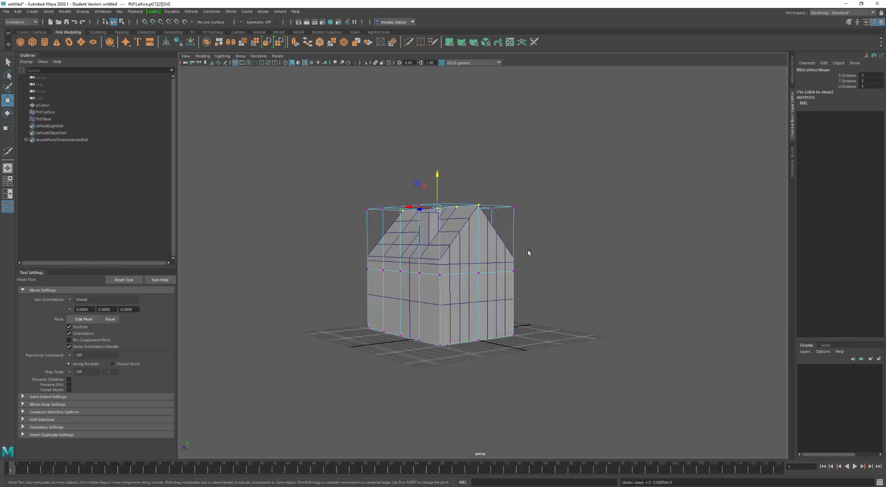
key(ctrl+z)
key(ctrl+z)
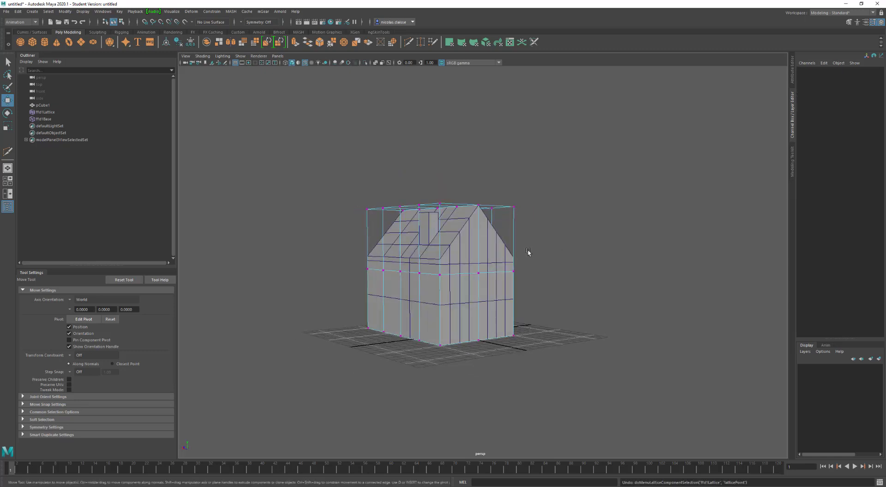
key(ctrl+z)
key(ctrl+z)
key(ctrl+z)
key(ctrl+z)
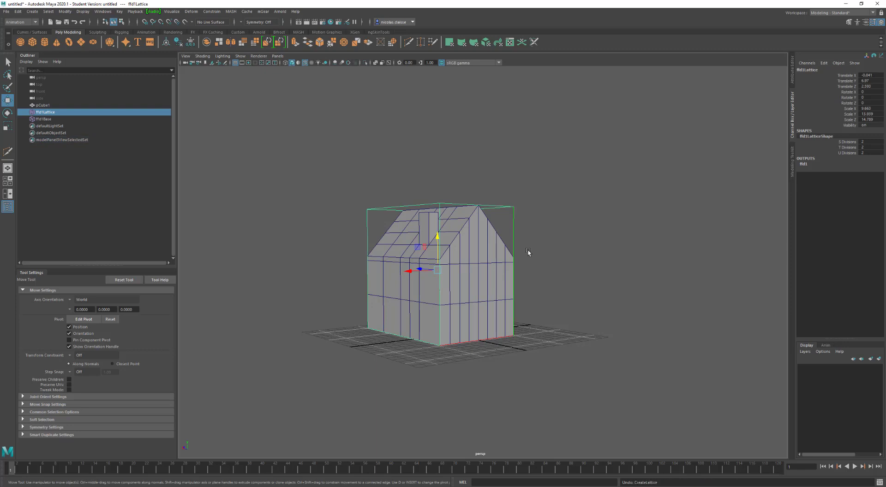
- Switch the house mesh to vertex selection and turn on the Angle selection constraint
mouse_move(484, 257)
alt+mouse_down()
mouse_move(449, 264)
mouse_move(477, 267)
alt+mouse_up()
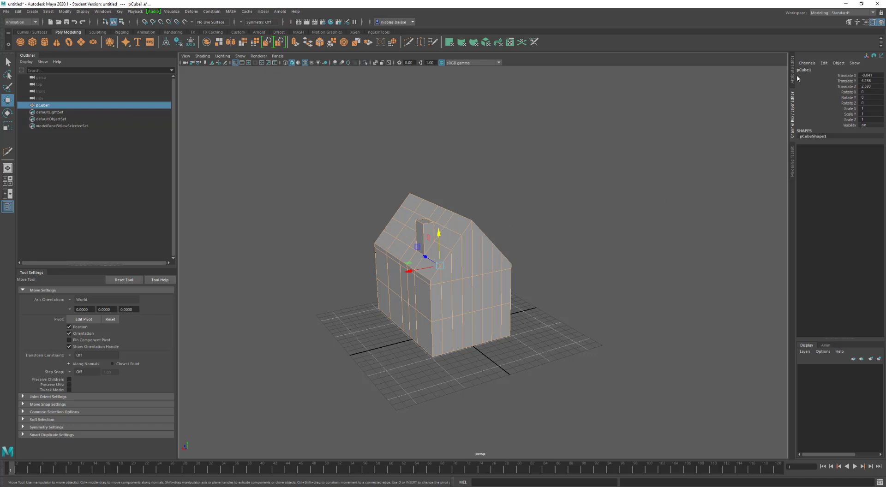
click(792, 163)
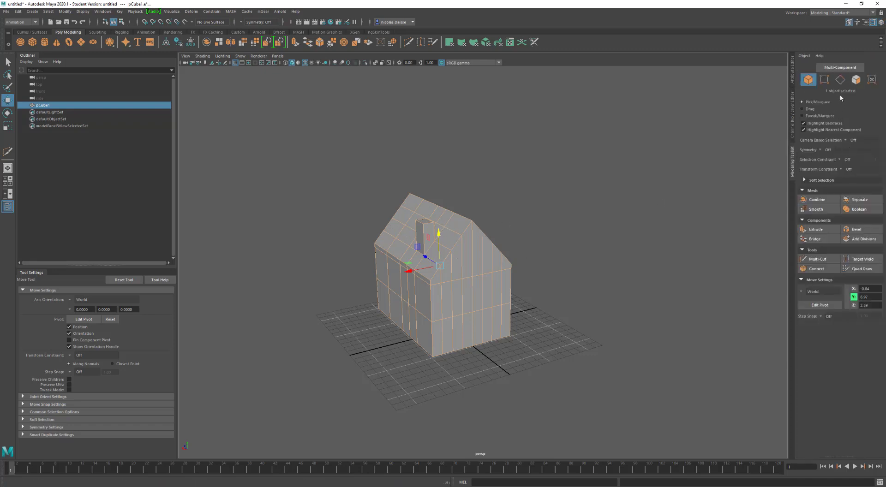
click(824, 79)
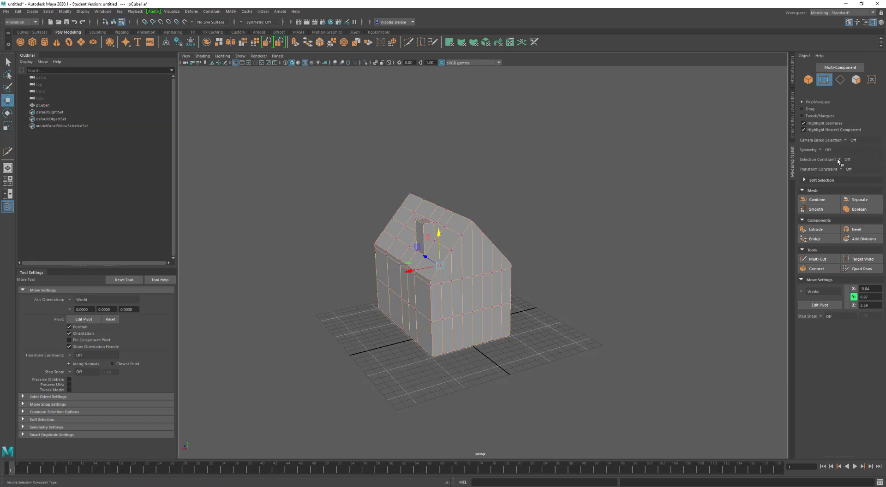
click(838, 159)
- Select all vertices of the roof and chimney, adding the missing roof corners from several sides of the house
click(447, 227)
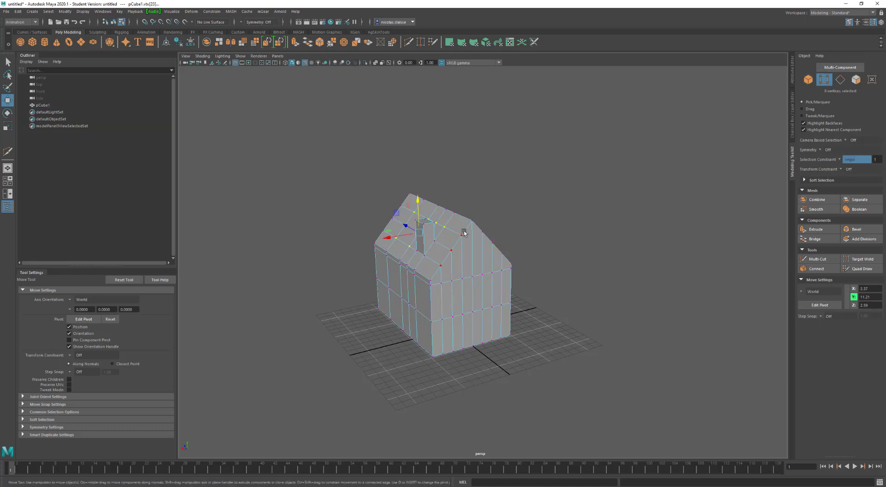
click(448, 244)
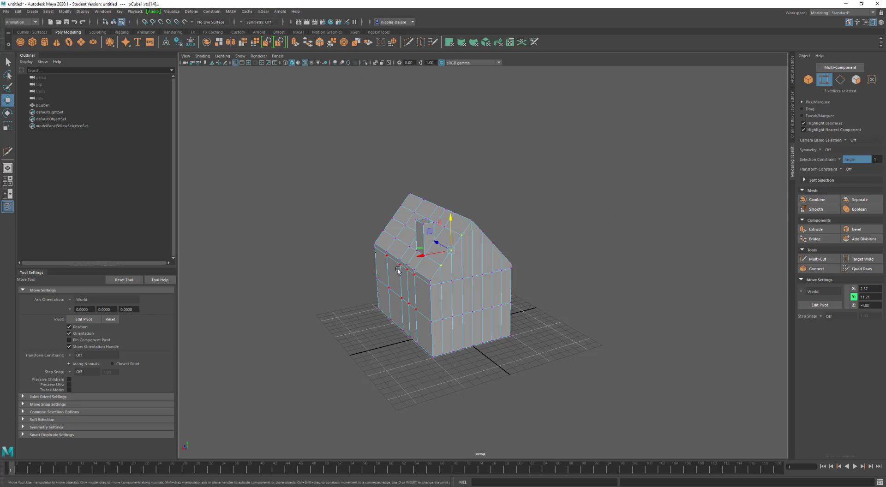
alt+drag(406, 258, 569, 187)
alt+drag(507, 259, 467, 261)
shift+click(482, 261)
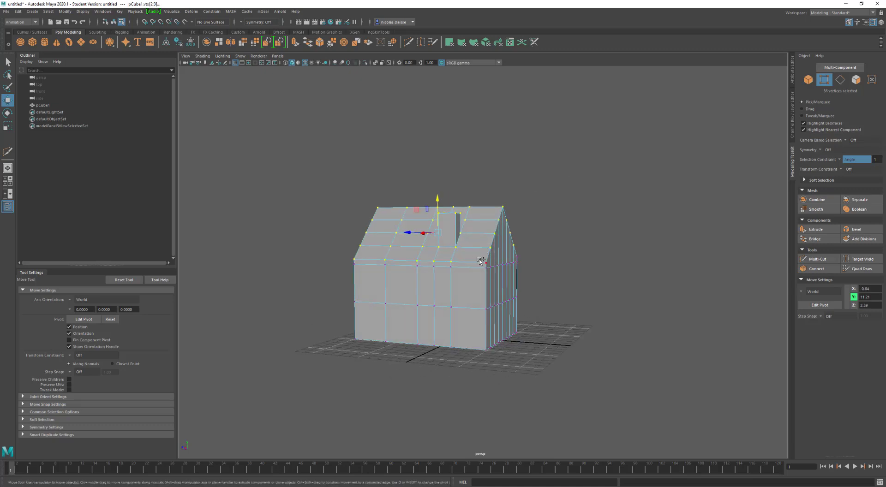
alt+drag(553, 257, 484, 258)
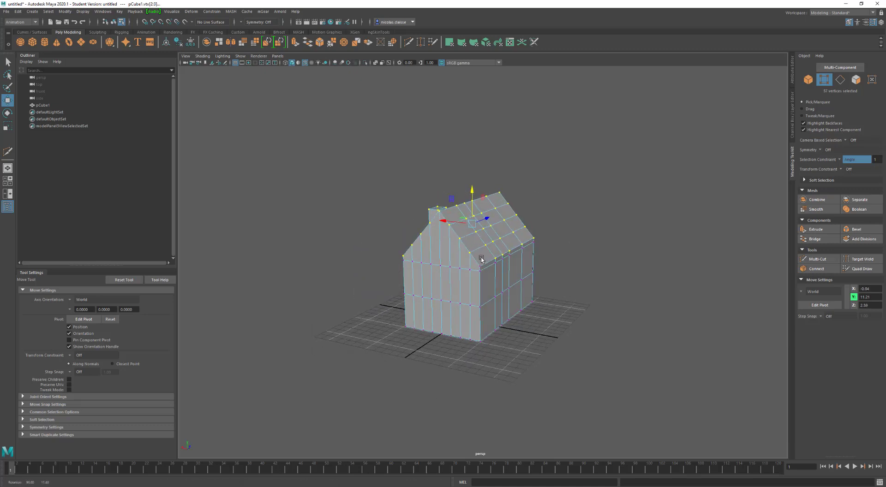
shift+click(481, 261)
mouse_move(397, 206)
alt+mouse_down()
mouse_move(410, 209)
mouse_move(412, 198)
alt+mouse_up()
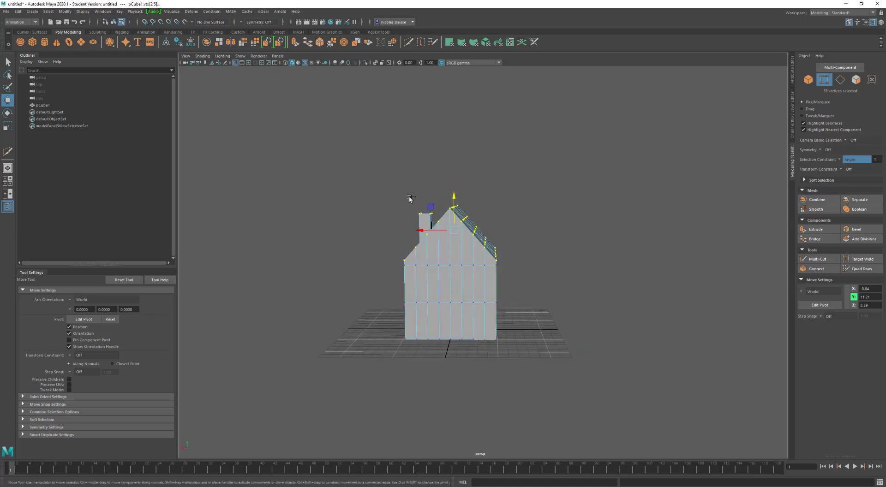
shift+click(418, 220)
- Apply a Lattice deformer to only the selected roof and chimney vertices
mouse_move(429, 247)
alt+mouse_down()
mouse_move(460, 253)
mouse_move(427, 244)
mouse_move(445, 248)
alt+mouse_up()
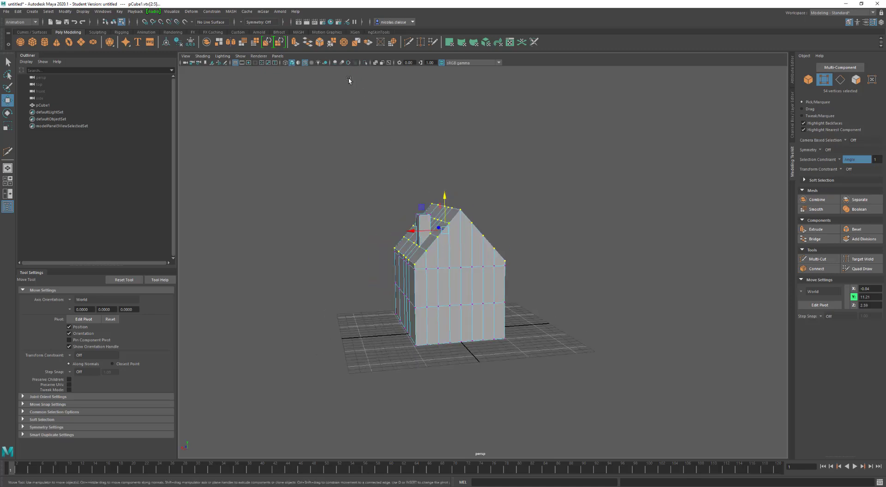
click(195, 11)
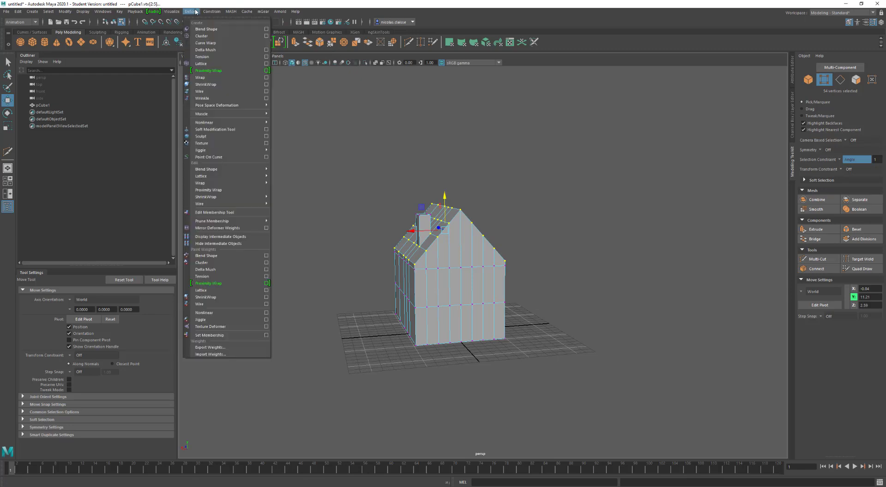
click(215, 68)
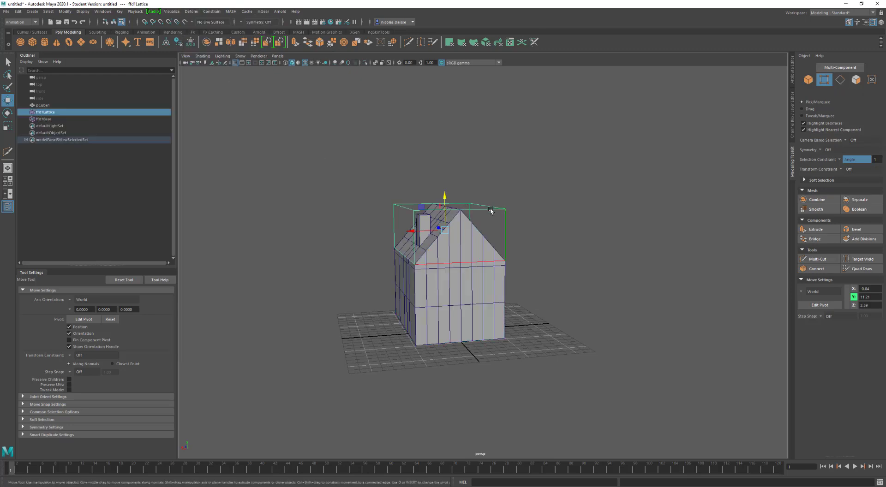
- Try moving the roof lattice's four top points in lattice point mode, then undo the move and the point selection
right_drag(490, 211, 489, 190)
drag(528, 227, 342, 157)
drag(445, 177, 428, 187)
alt+drag(518, 283, 491, 285)
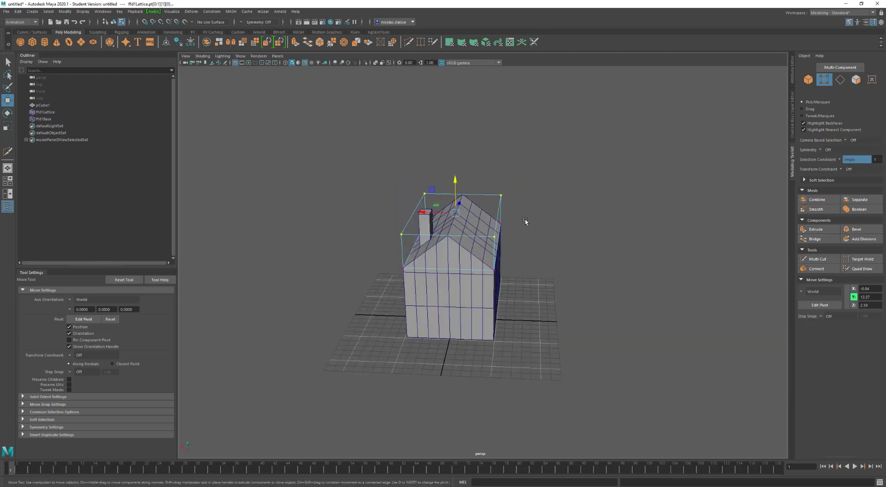
alt+drag(510, 236, 514, 224)
key(ctrl+z)
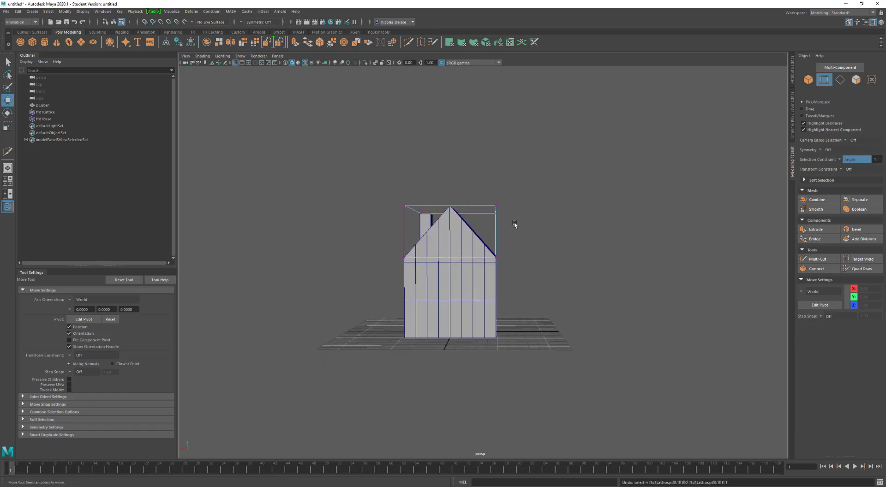
key(ctrl+z)
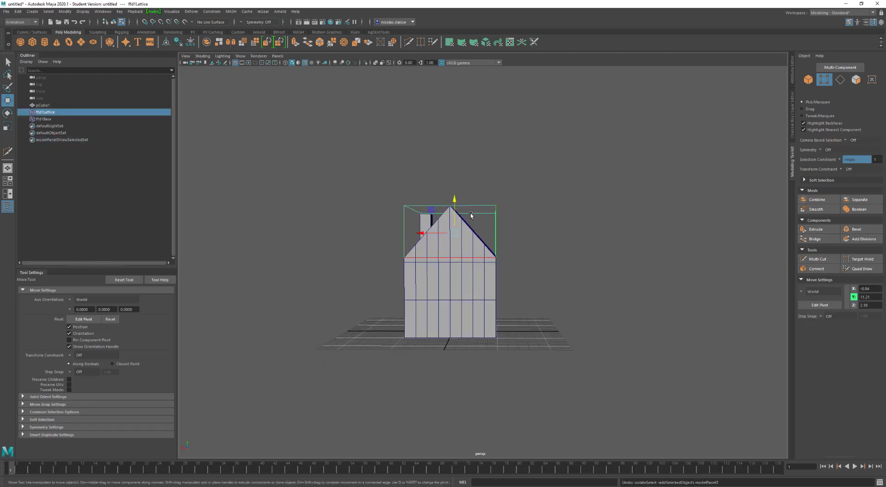
- Set the roof lattice's S Divisions to 3
click(537, 164)
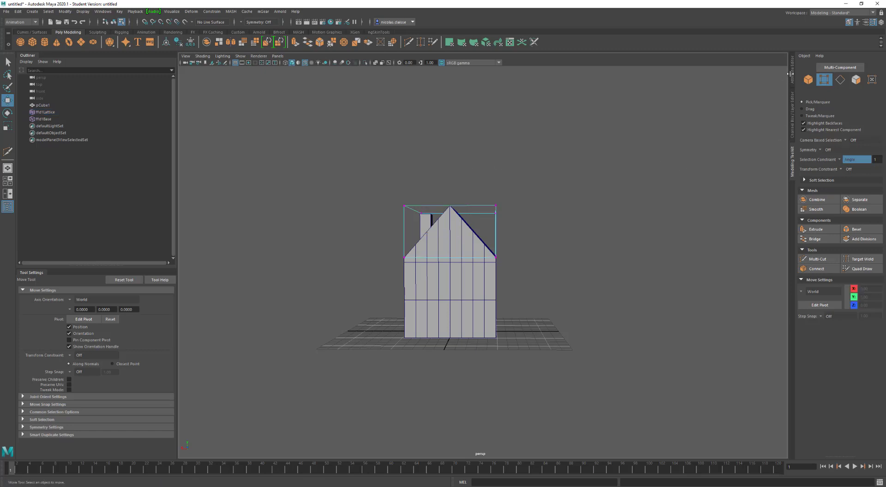
click(793, 109)
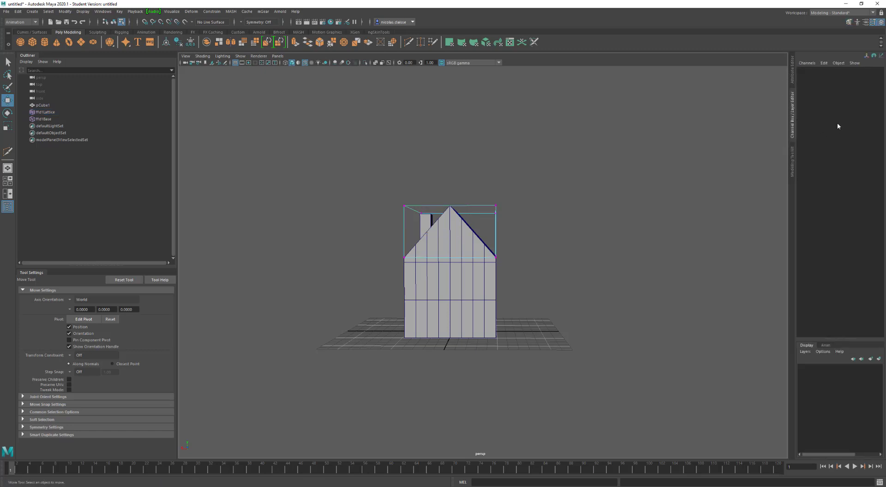
drag(483, 210, 545, 134)
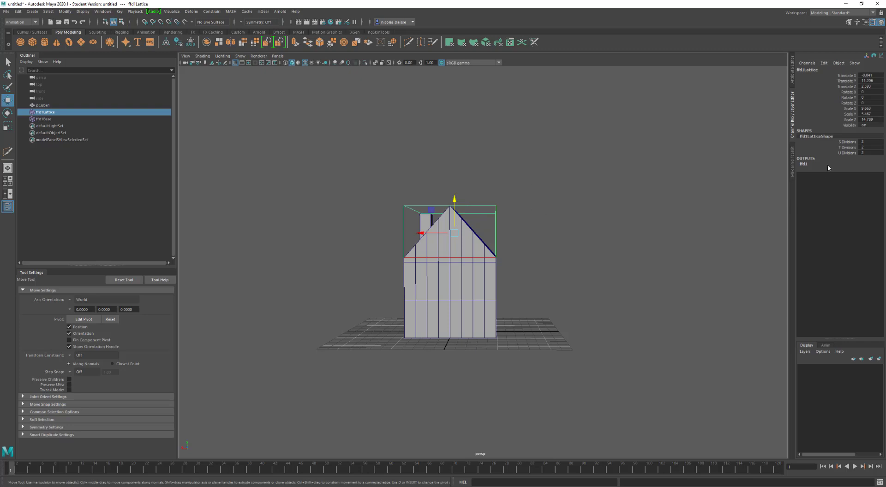
double_click(866, 147)
key(Return)
click(849, 141)
middle_drag(710, 152, 727, 149)
click(843, 148)
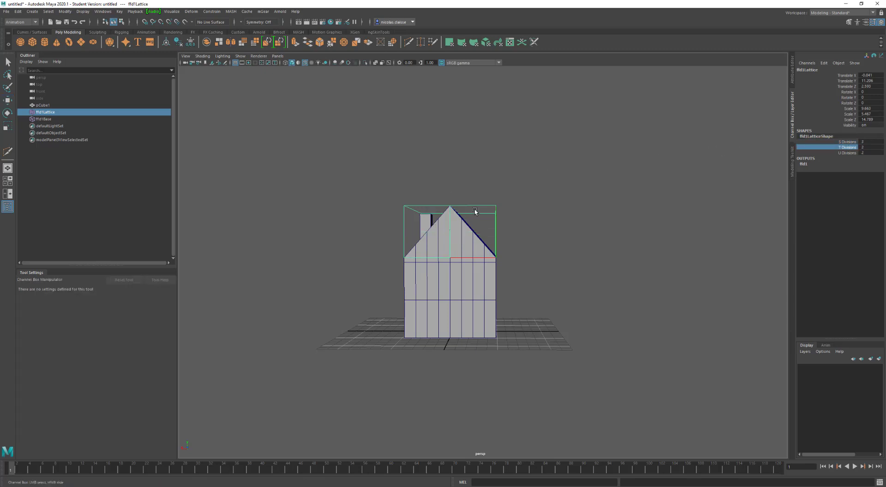
- In lattice point mode, move the roof lattice's top middle points down to round off the roof
right_drag(476, 205, 470, 186)
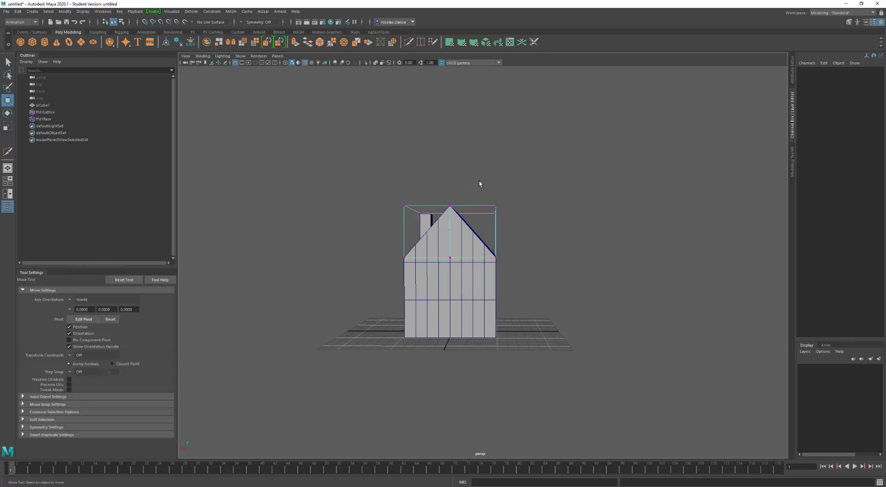
drag(482, 188, 428, 220)
drag(453, 175, 442, 262)
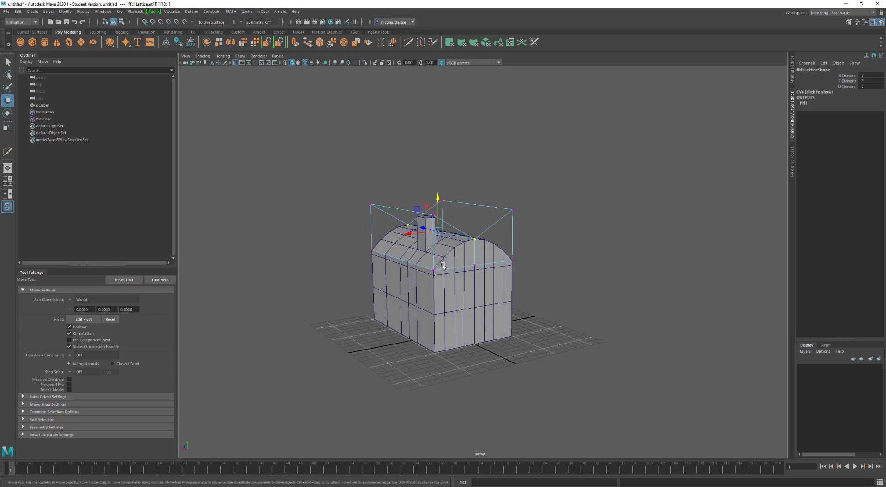
scroll(442, 255, up, 6)
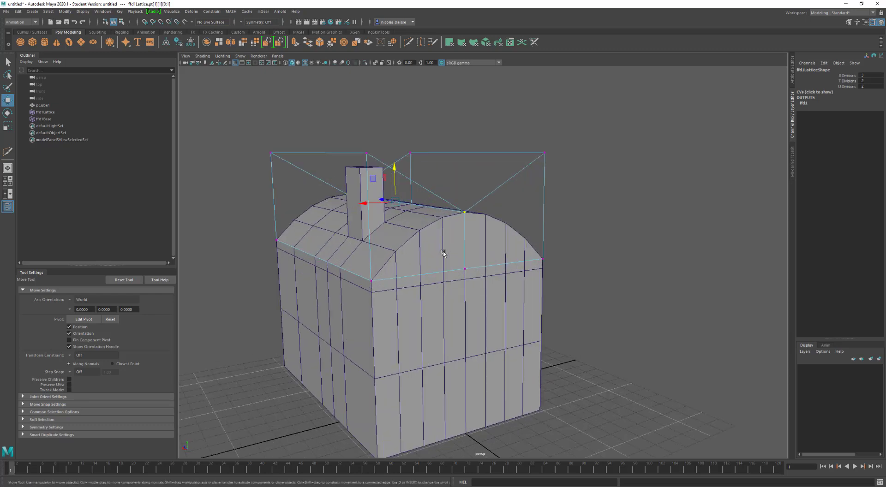
scroll(443, 257, down, 6)
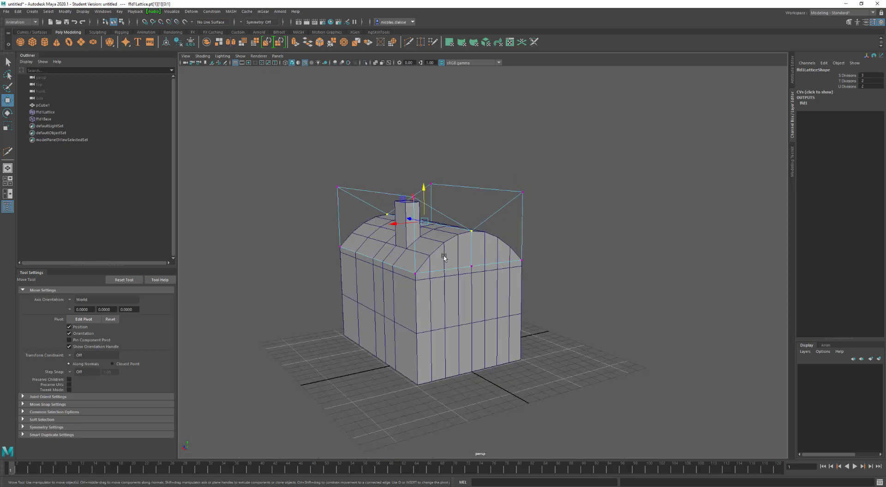
- Return to object mode and bake the lattice deformation into the house mesh by deleting its history
key(F8)
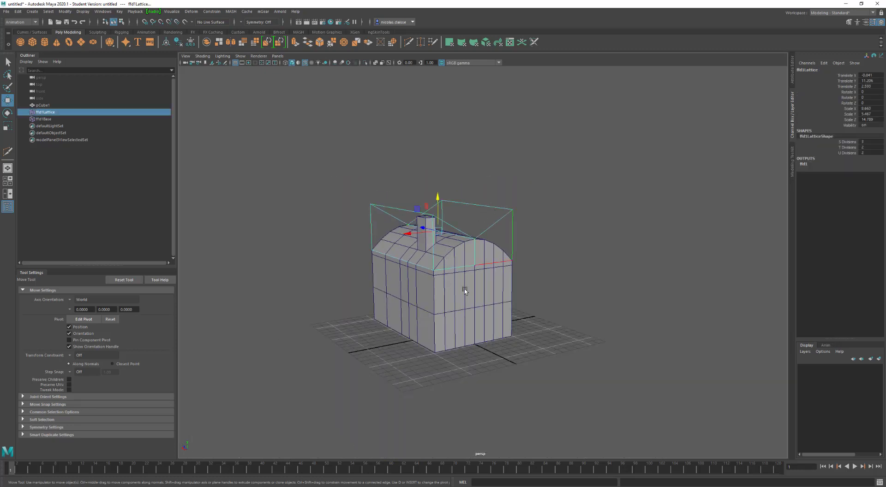
mouse_move(466, 291)
alt+mouse_down()
mouse_move(434, 297)
mouse_move(470, 298)
alt+mouse_up()
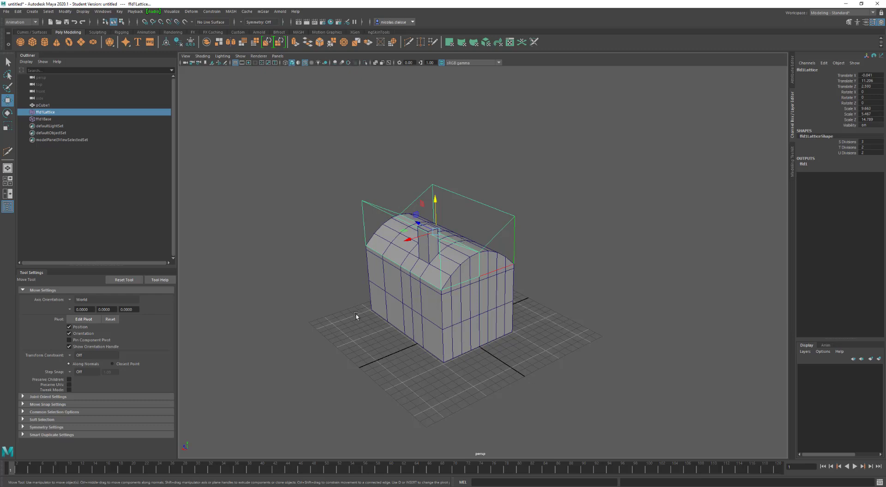
click(490, 311)
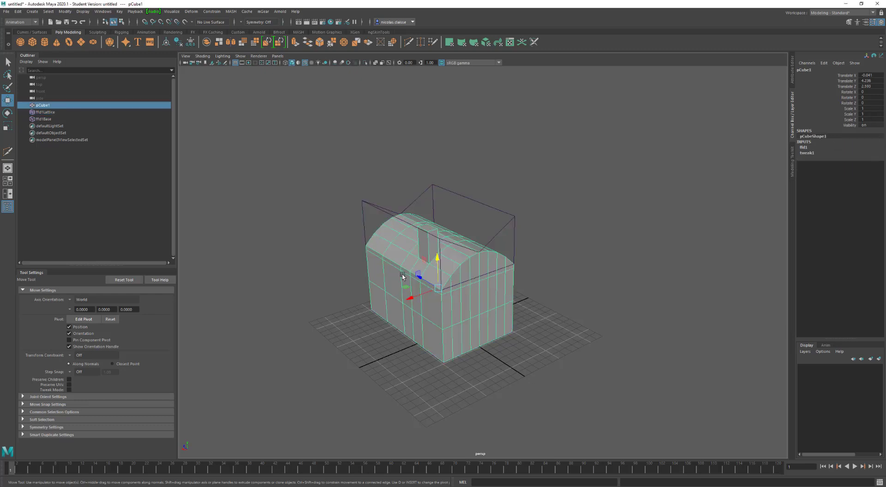
mouse_move(418, 279)
mouse_down()
mouse_move(457, 300)
mouse_move(478, 345)
mouse_move(420, 284)
mouse_move(318, 212)
mouse_move(421, 281)
mouse_up()
key(ctrl+z)
key(alt+shift+d)
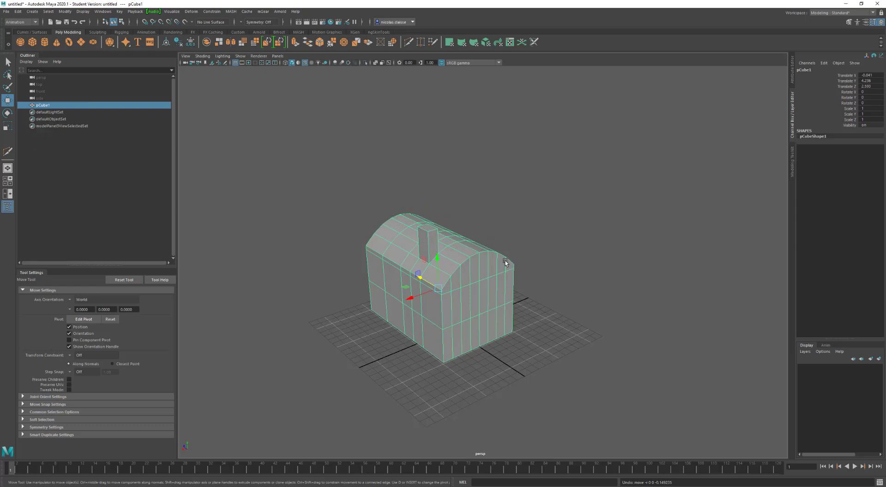
alt+drag(489, 296, 459, 291)
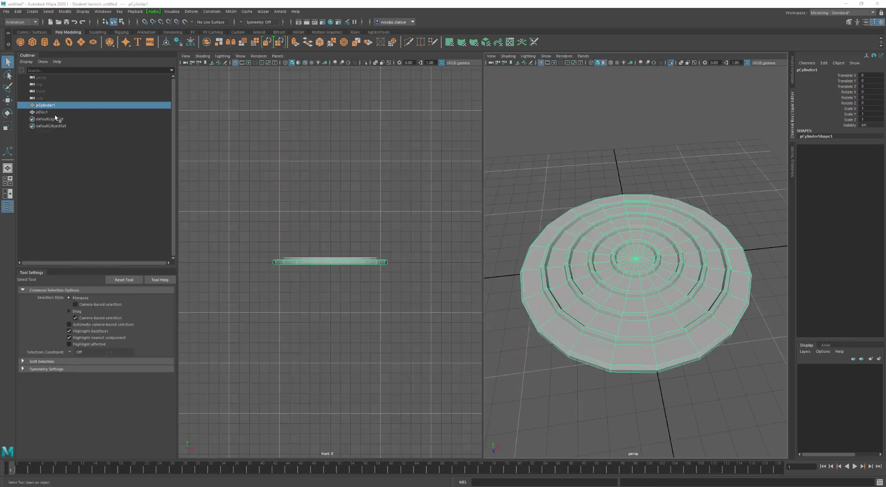
- Move pDisc1 up slightly along Y so it sits closer to the top surface of the ringed cylinder
click(42, 112)
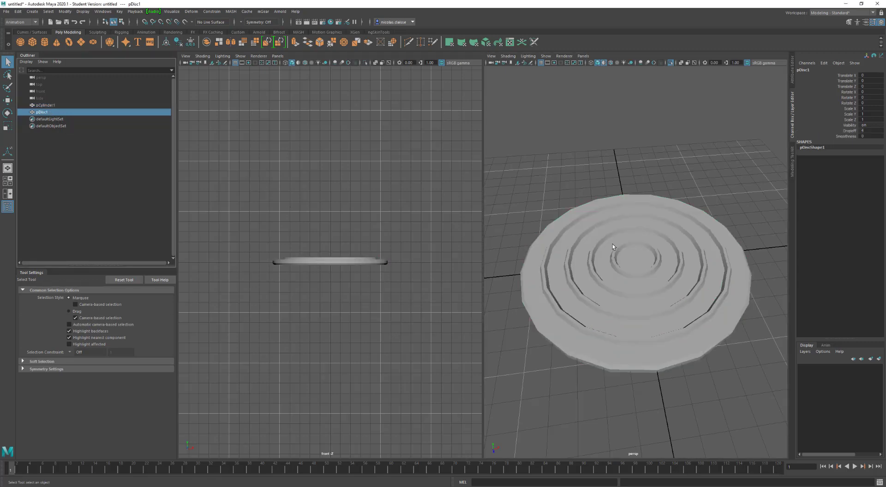
key(w)
drag(636, 239, 634, 233)
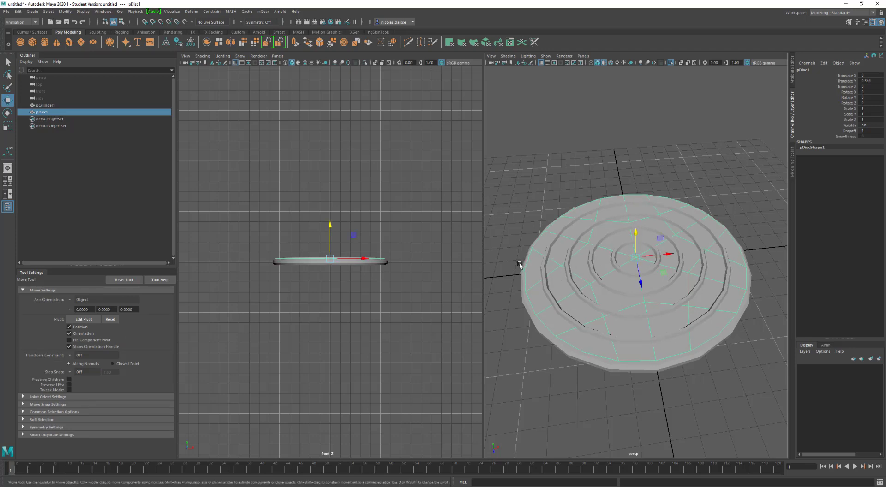
- Apply a Wrap deformer to pCylinder1 with pDisc1 as the influence object
click(55, 105)
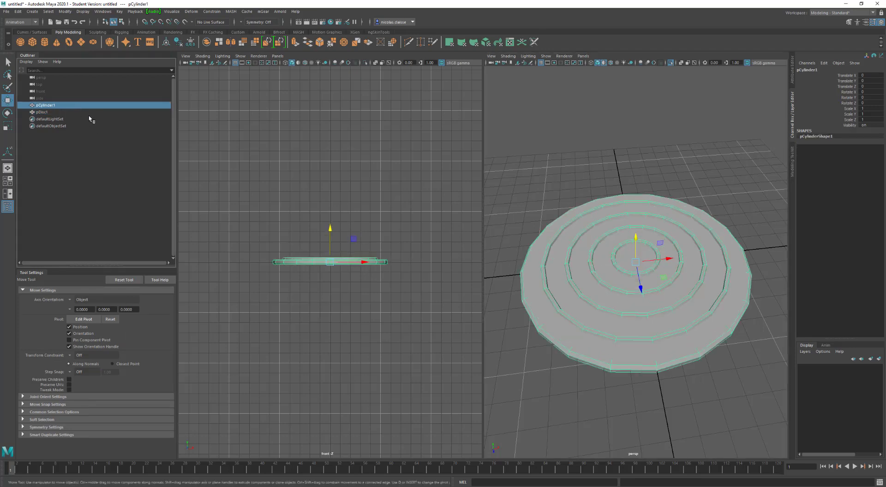
ctrl+click(93, 112)
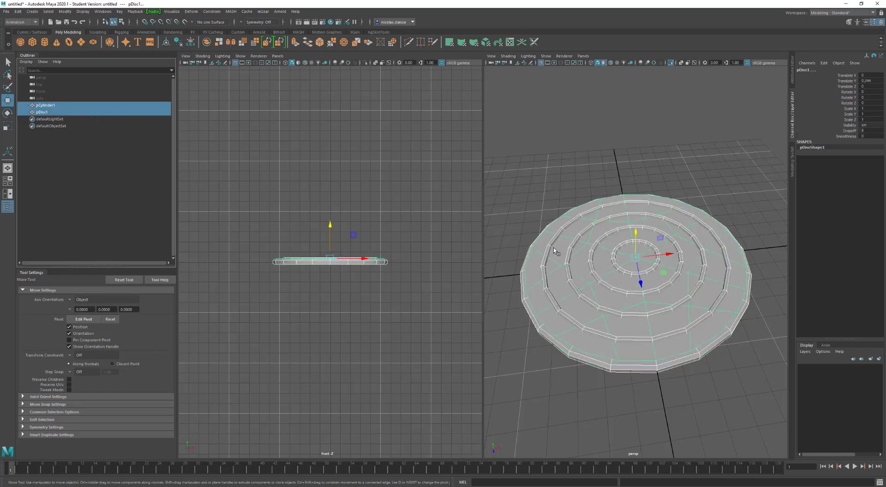
mouse_move(630, 295)
alt+mouse_down()
mouse_move(619, 299)
mouse_move(657, 295)
mouse_move(635, 291)
alt+mouse_up()
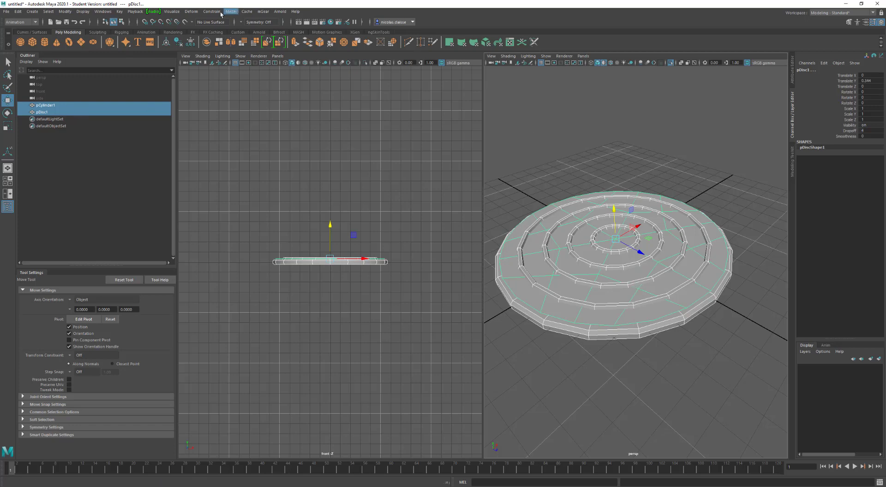
click(191, 11)
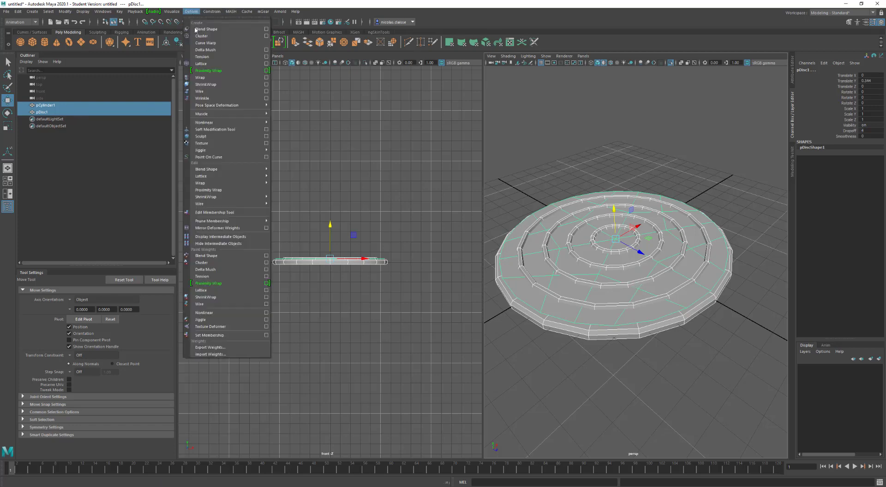
click(211, 77)
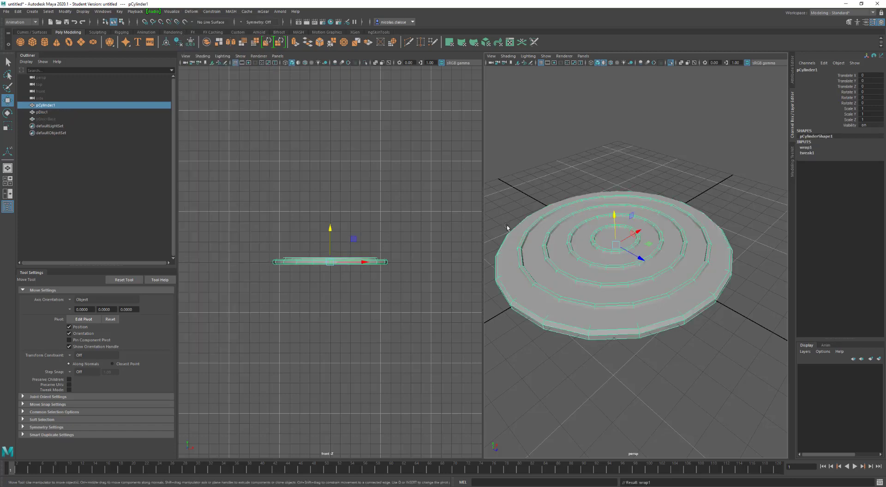
- In vertex mode with soft selection on, raise a vertex on pDisc1's rim and lower another one inside its edge
click(624, 320)
right_drag(624, 319, 597, 305)
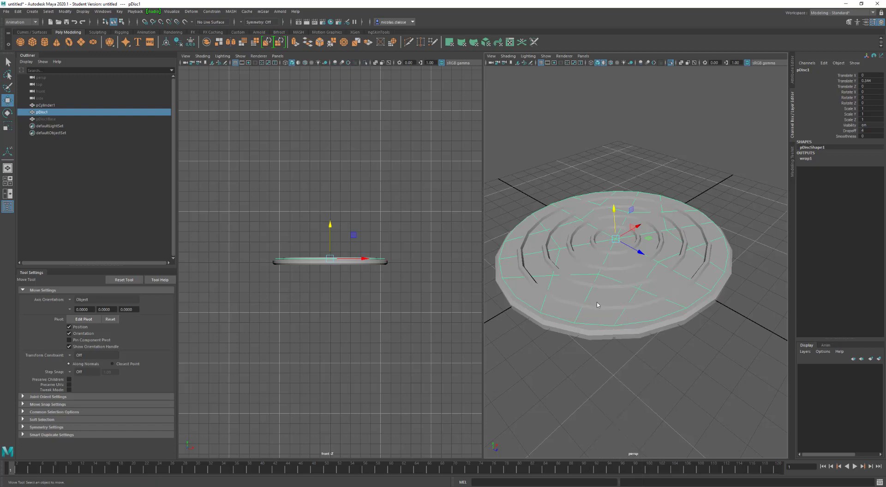
click(652, 321)
key(b)
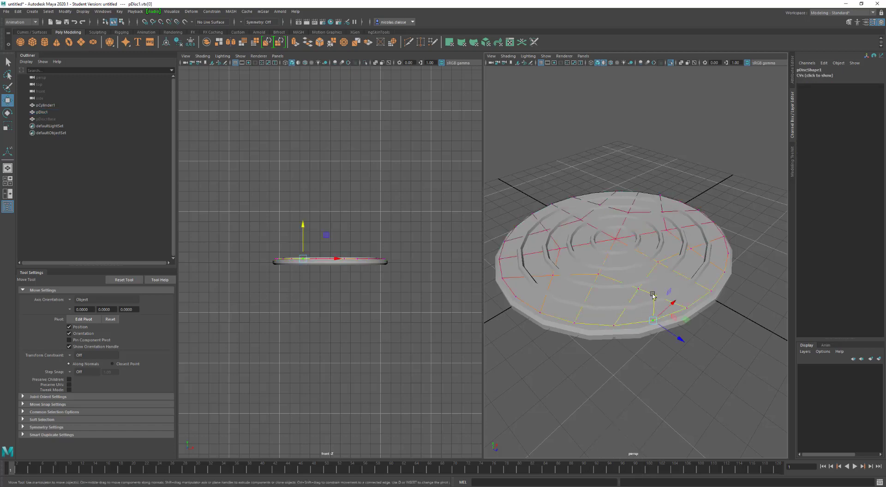
drag(652, 299, 641, 268)
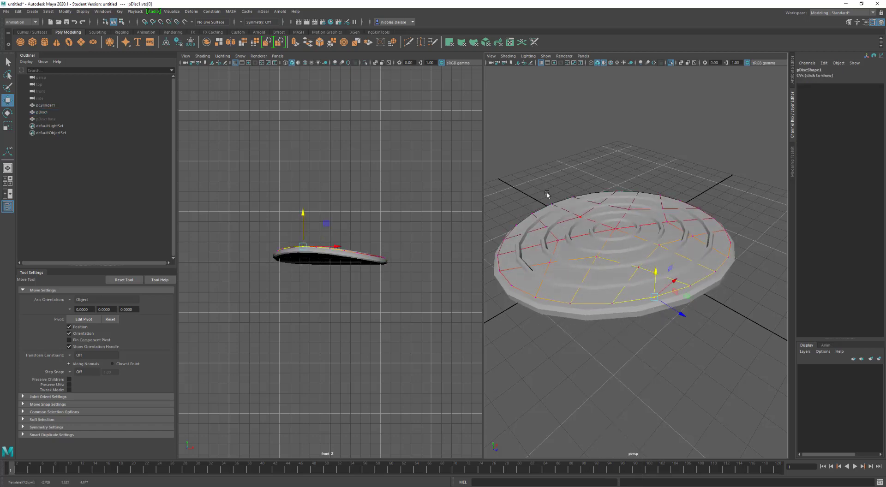
click(559, 245)
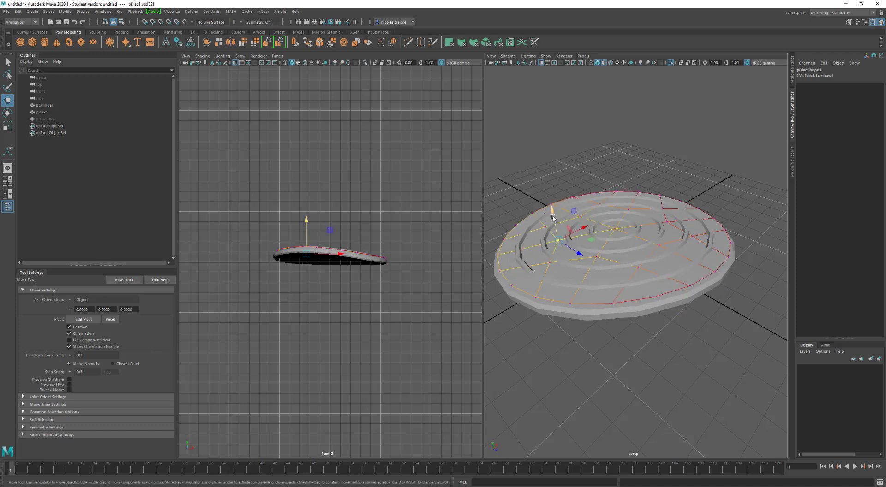
drag(553, 222, 552, 236)
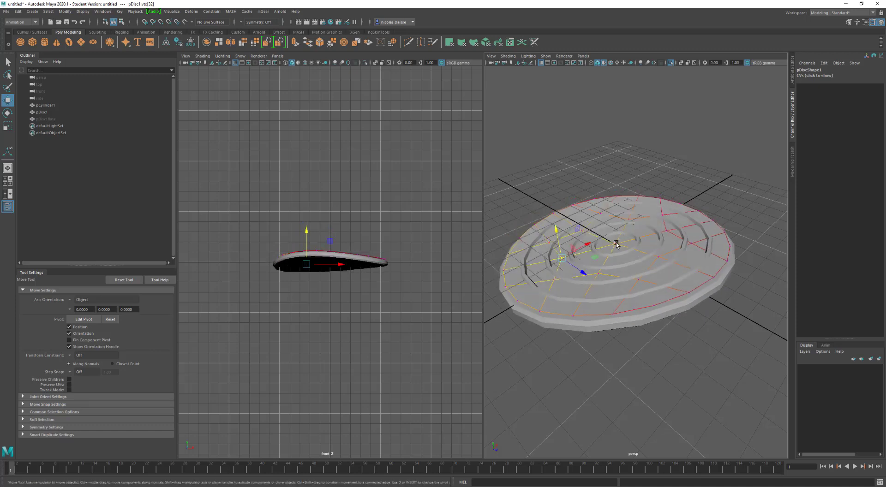
- Raise pDisc1's centre vertex slightly with soft selection turned off
click(616, 243)
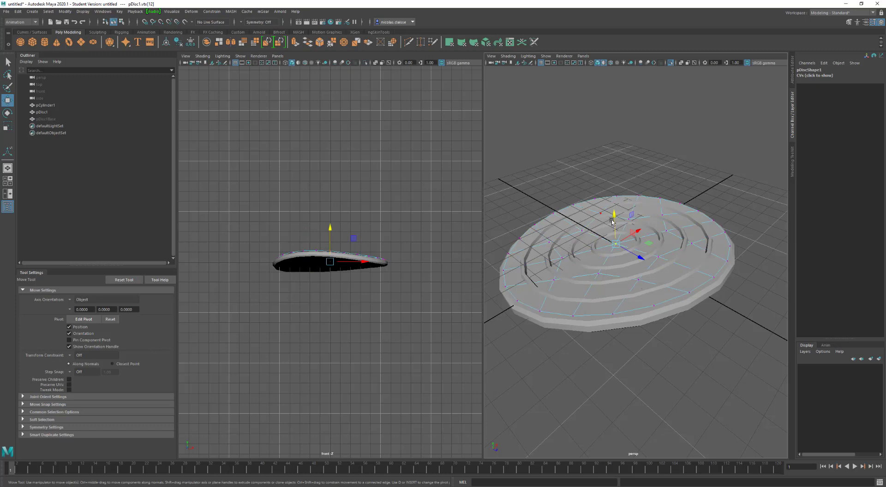
drag(610, 222, 609, 216)
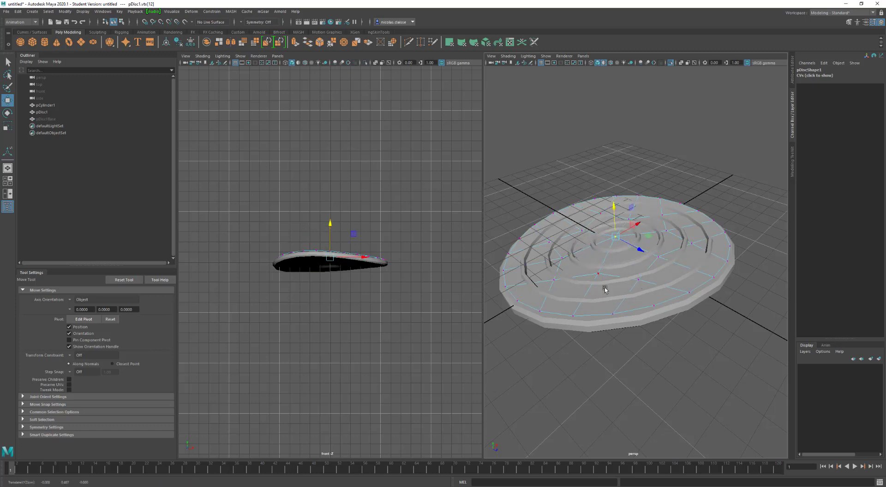
scroll(589, 283, up, 5)
mouse_move(633, 298)
alt+mouse_down()
mouse_move(653, 278)
mouse_move(624, 280)
mouse_move(625, 296)
alt+mouse_up()
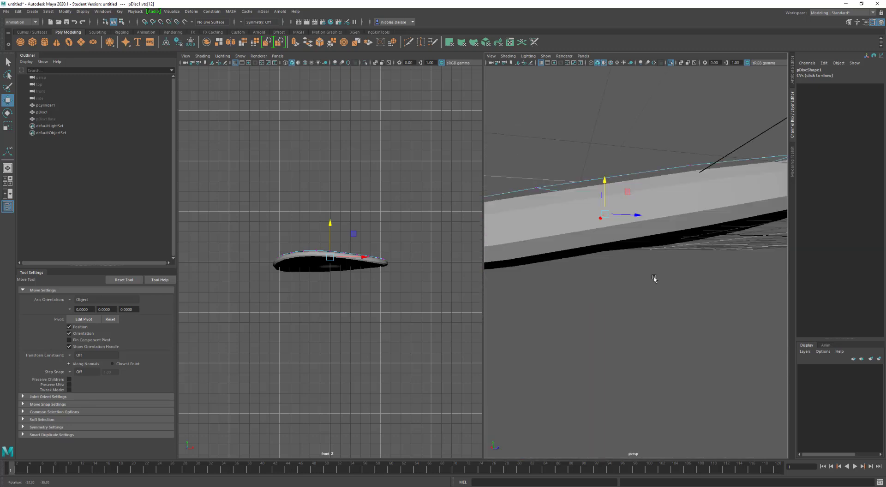
scroll(644, 279, down, 4)
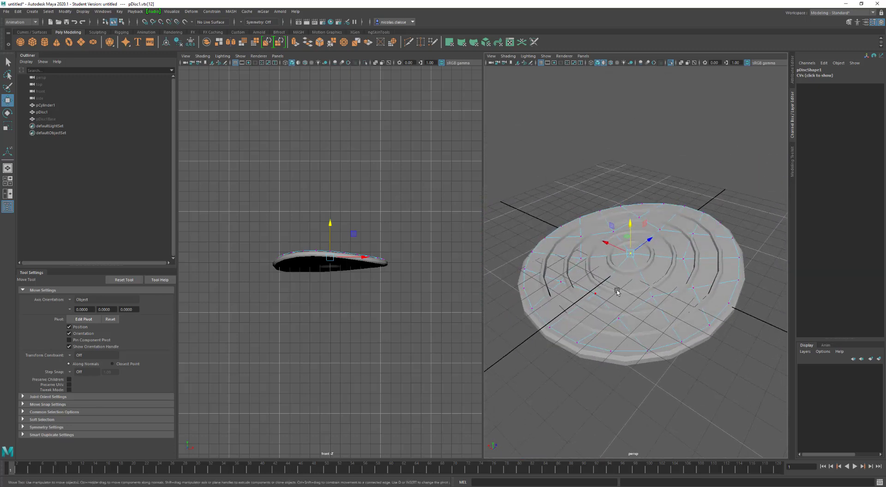
- Hide the grid in the perspective view
click(613, 291)
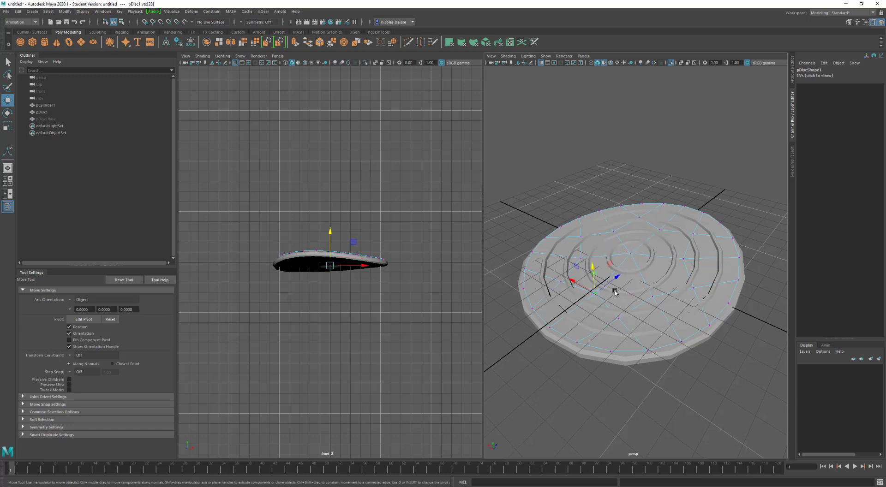
click(541, 65)
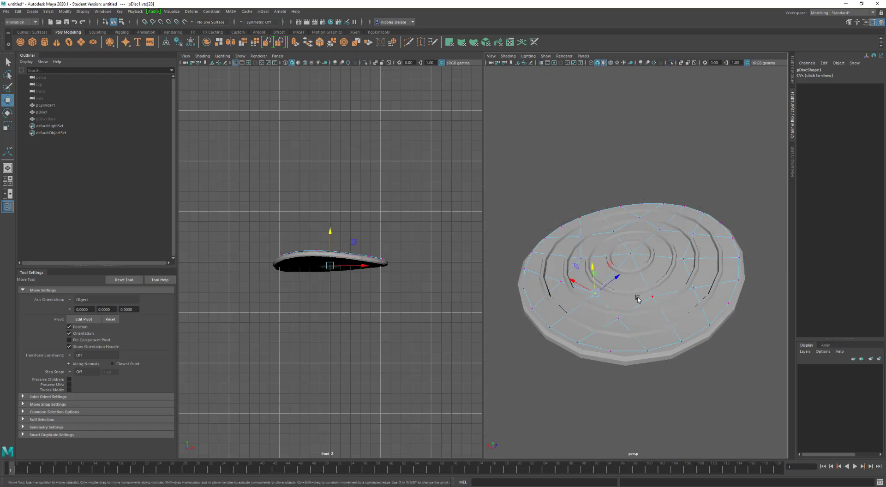
alt+drag(630, 330, 543, 249)
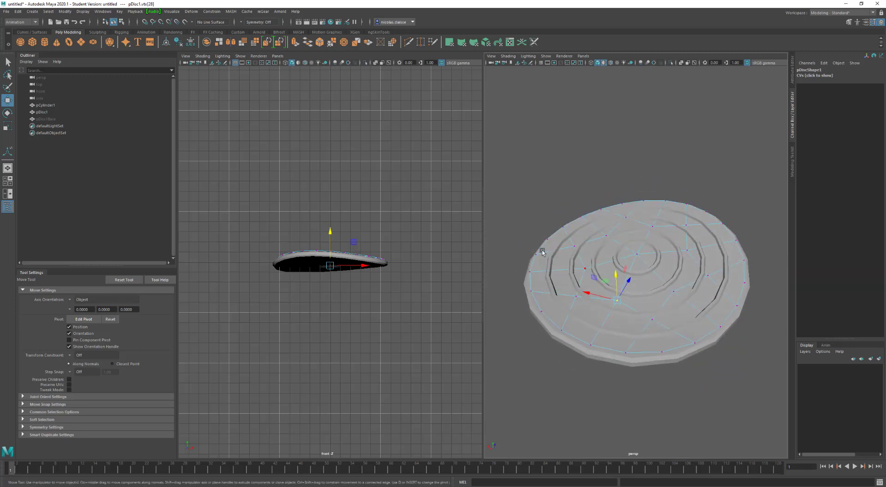
- Turn soft selection back on and raise a rim vertex at the +X side of pDisc1, finishing with the vertices deselected
click(531, 272)
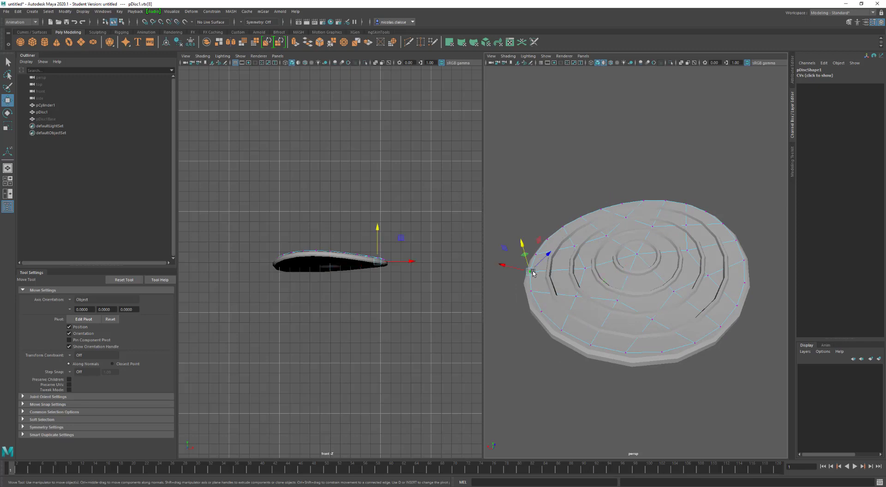
key(b)
drag(523, 249, 511, 225)
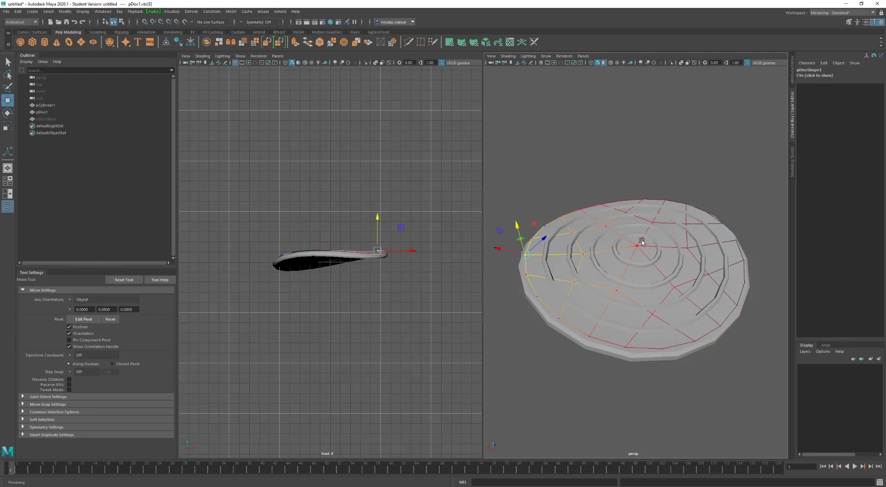
click(626, 244)
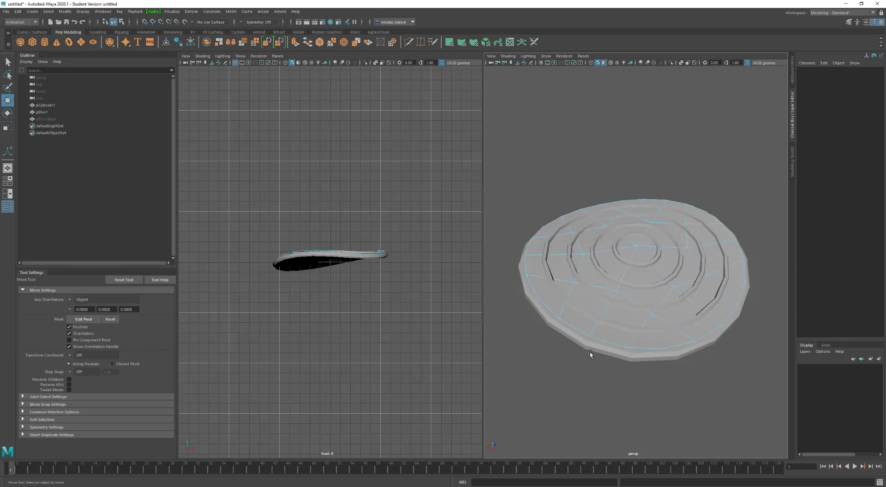
drag(589, 353, 729, 183)
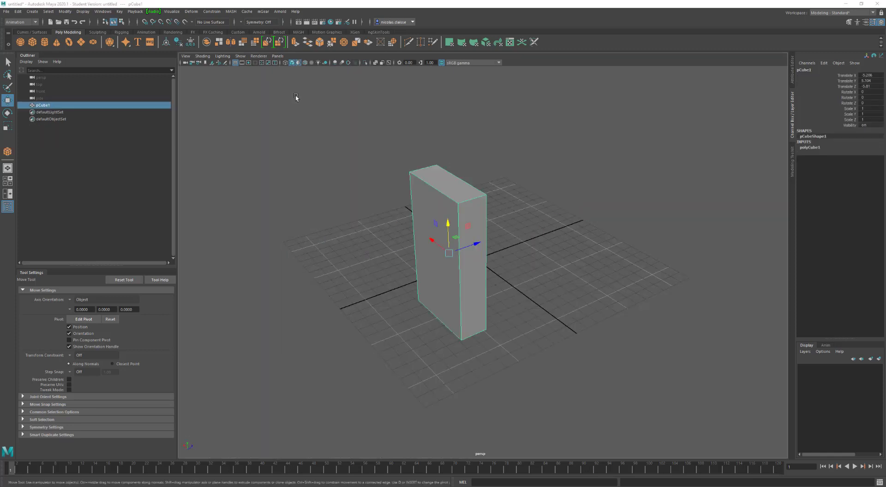
- Keep the Nonlinear deformer list open as a floating window and apply a Bend deformer to pCube1
click(191, 11)
mouse_move(250, 121)
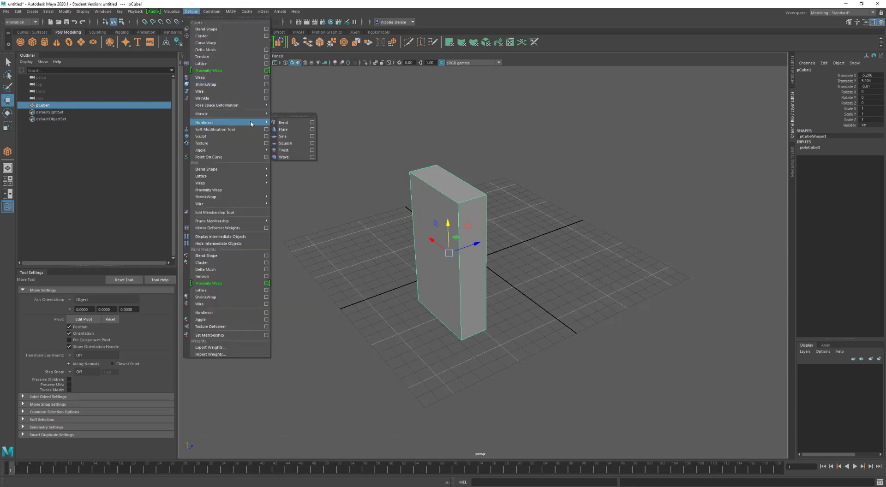
click(285, 117)
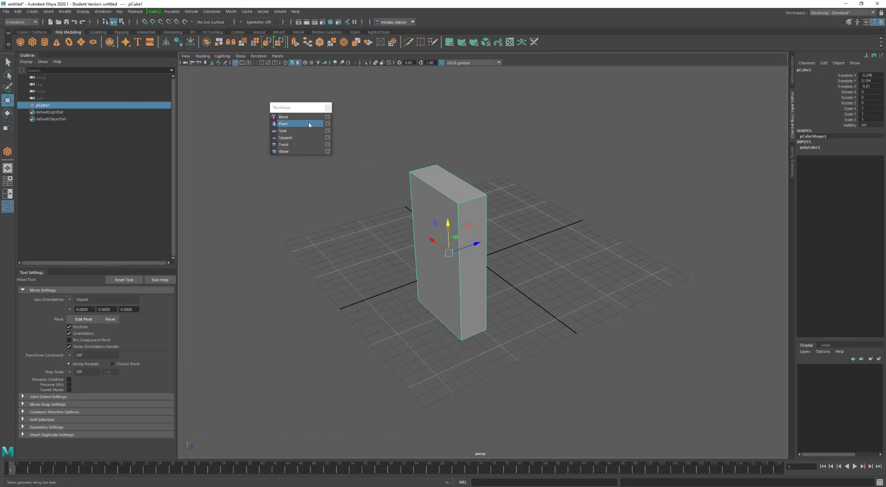
click(284, 117)
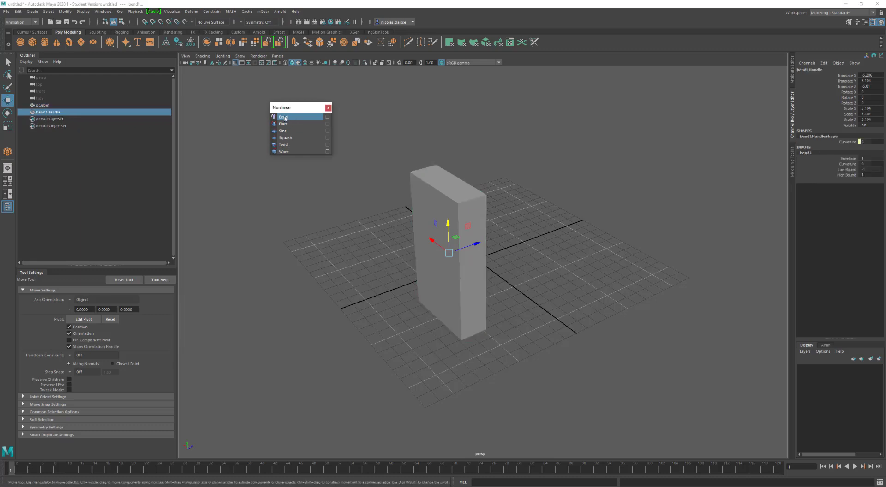
- Set the curvature of pCube1's bend1 deformer to about -10.3 and return to the Move tool
click(53, 106)
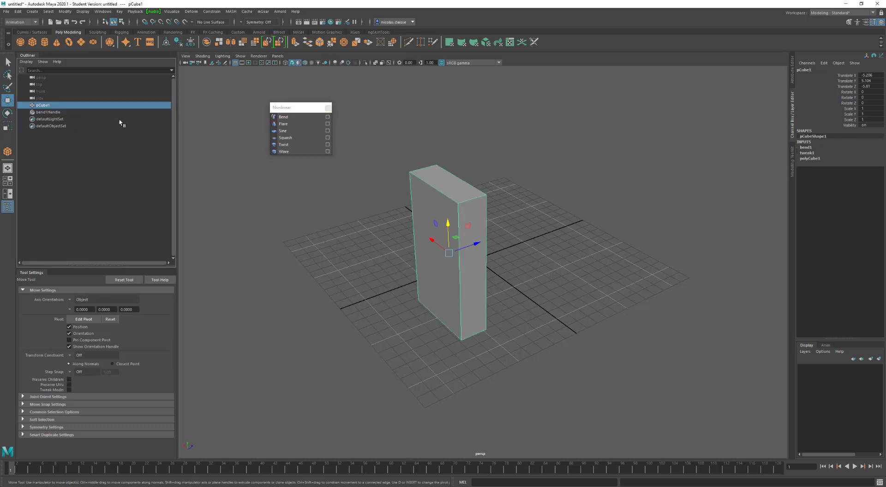
click(806, 148)
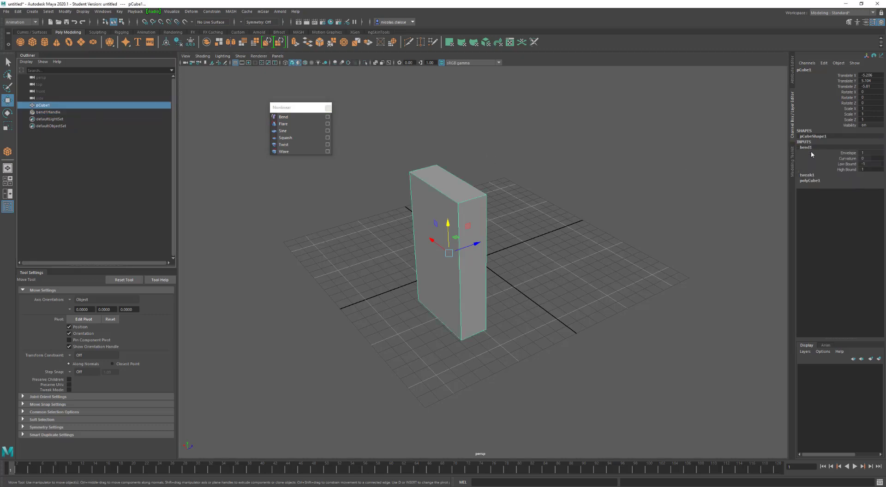
click(847, 158)
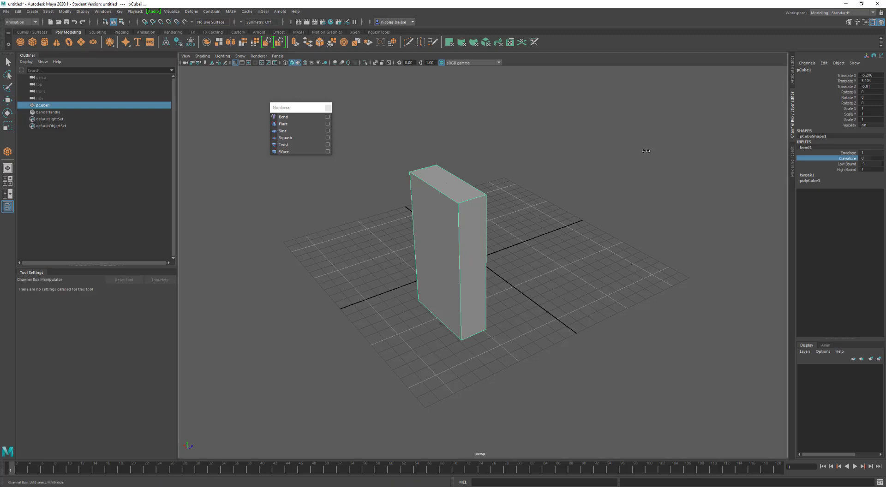
middle_drag(646, 150, 643, 151)
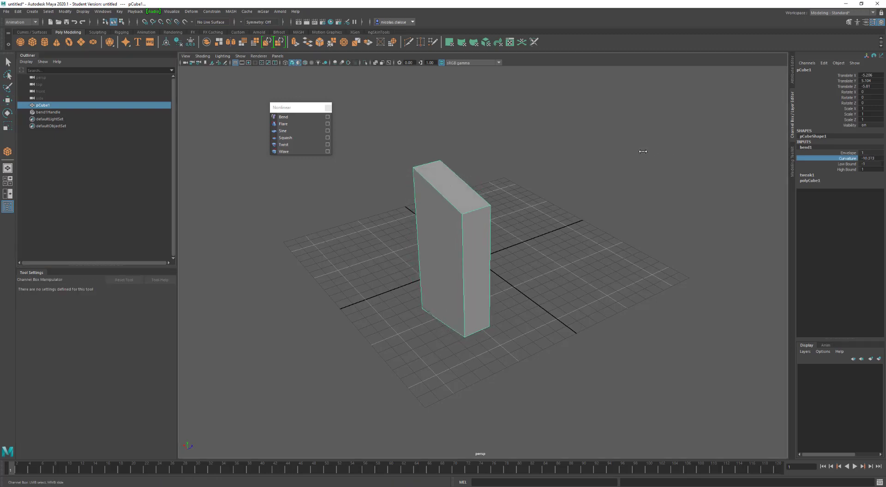
key(w)
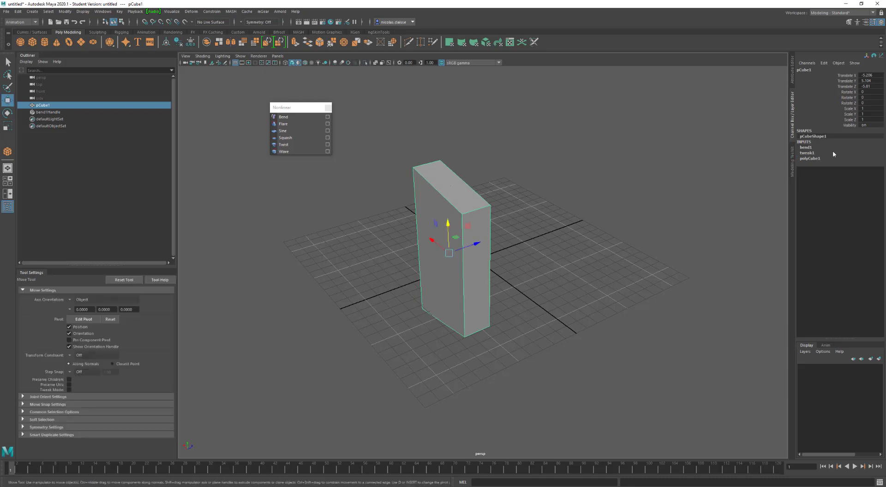
- Set pCube1's height subdivisions to 12 in its polyCube1 inputs
click(820, 158)
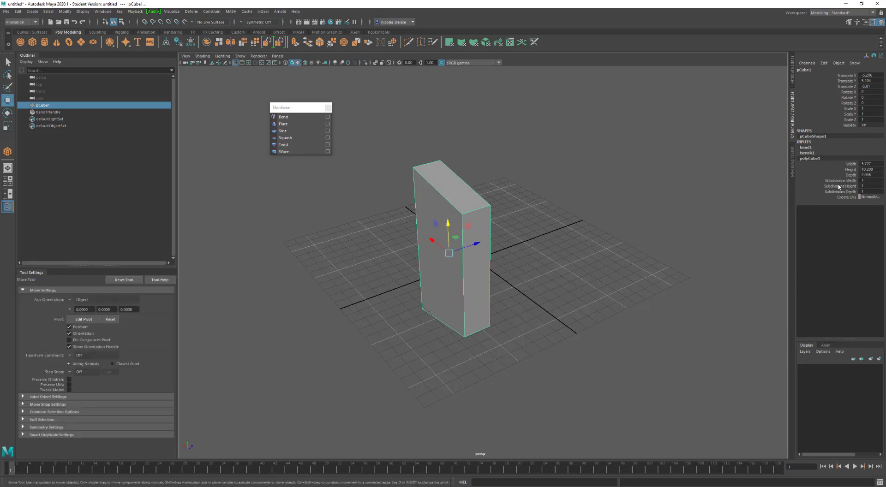
click(836, 186)
middle_drag(544, 158, 582, 159)
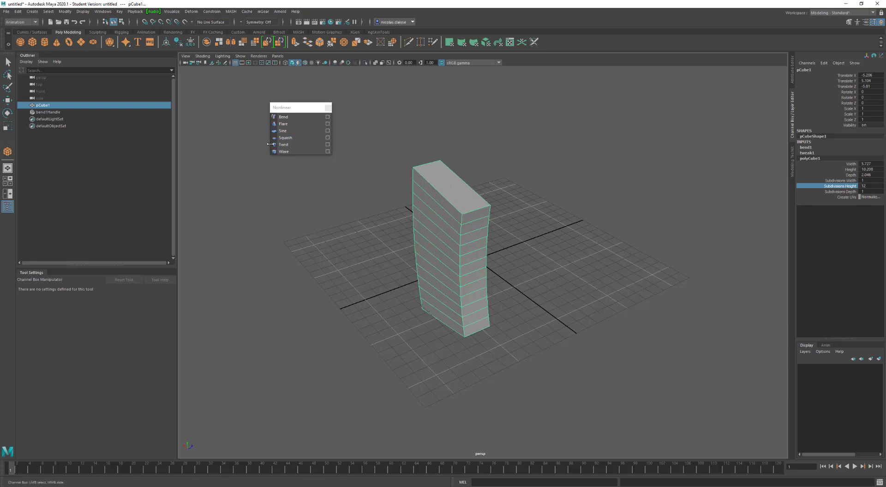
- Select bend1Handle and display the perspective view in X-ray with wireframe on shaded
click(48, 112)
key(w)
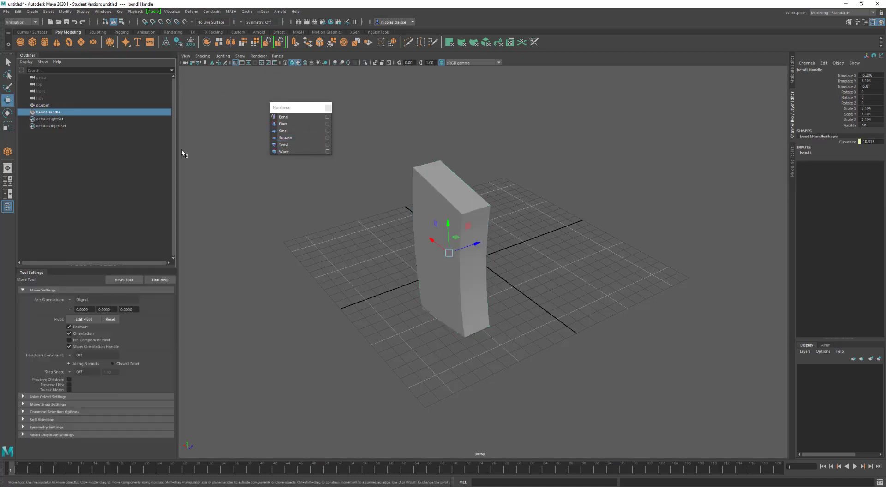
click(374, 62)
mouse_move(547, 273)
alt+mouse_down()
mouse_move(503, 271)
mouse_move(547, 271)
mouse_move(531, 272)
alt+mouse_up()
click(305, 63)
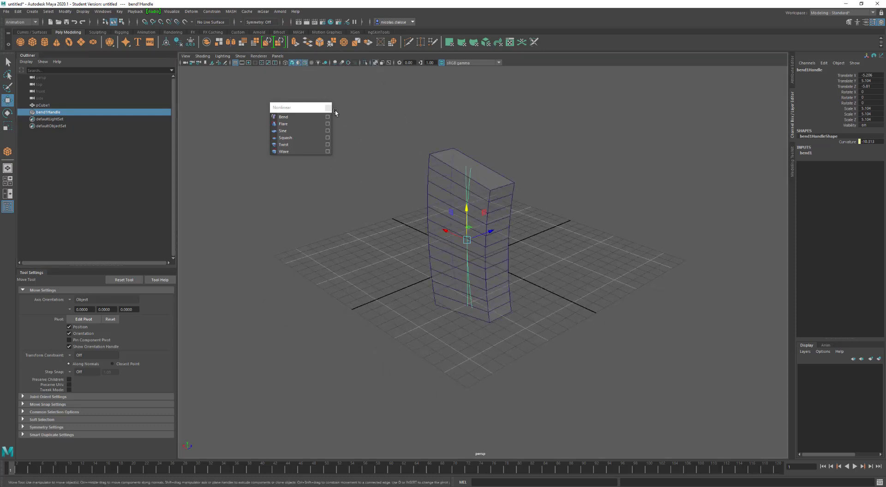
mouse_move(616, 241)
alt+mouse_down()
mouse_move(590, 243)
mouse_move(614, 229)
mouse_move(606, 230)
alt+mouse_up()
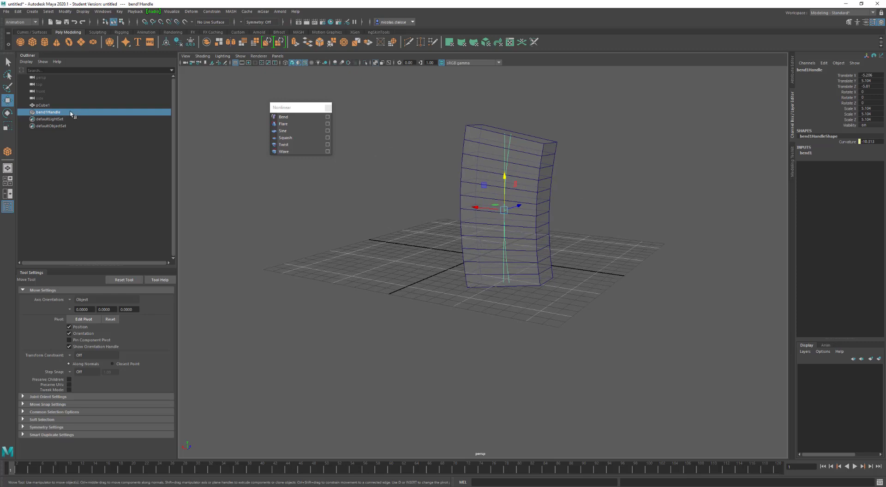
- Try moving bend1Handle along X toward the block's side edge and undo the move
drag(480, 206, 446, 196)
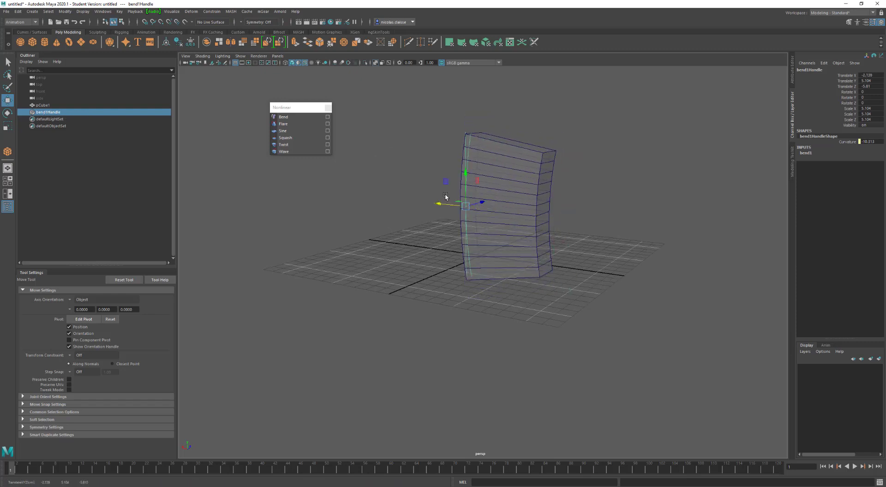
key(ctrl+z)
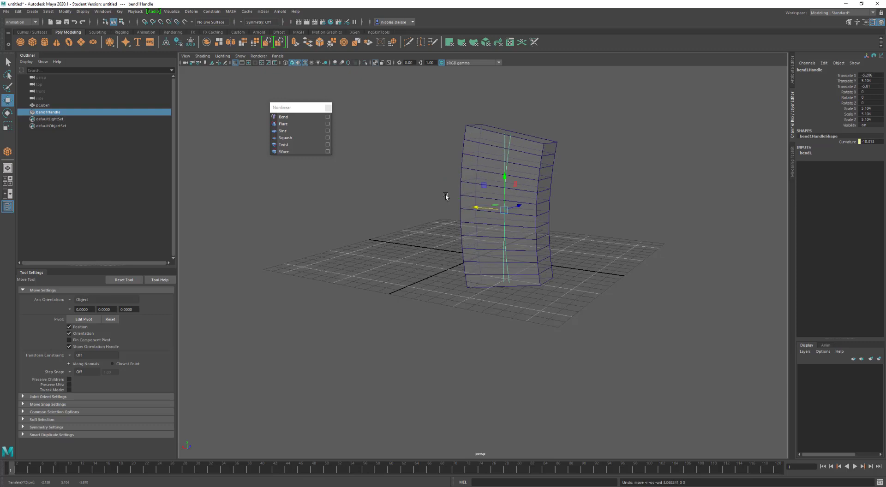
- Set pCube1's height to 10 in its polyCube1 inputs
click(535, 189)
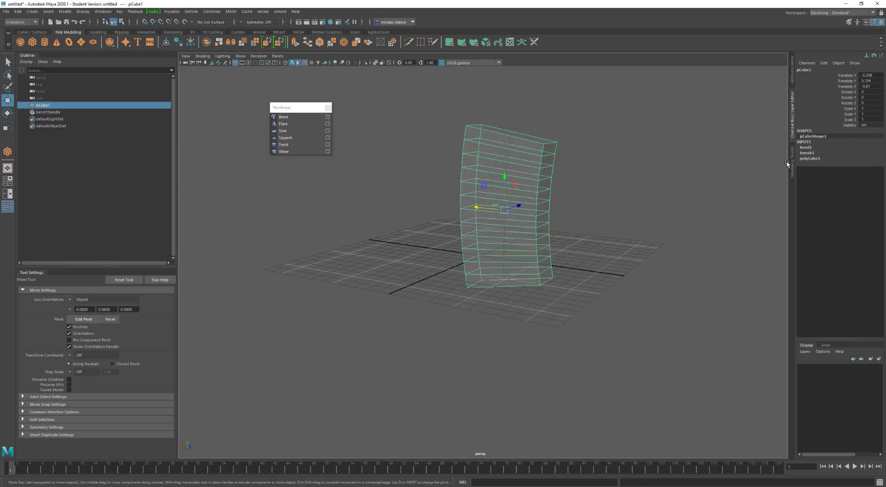
click(811, 159)
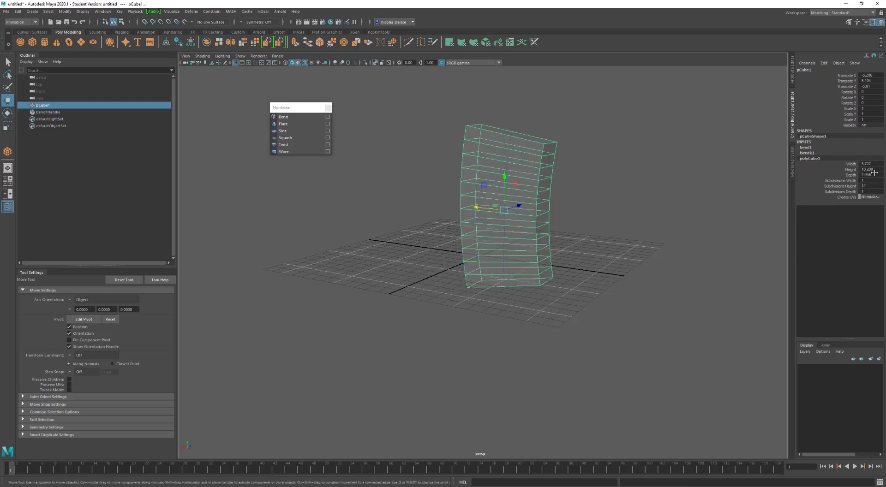
click(877, 169)
key(Return)
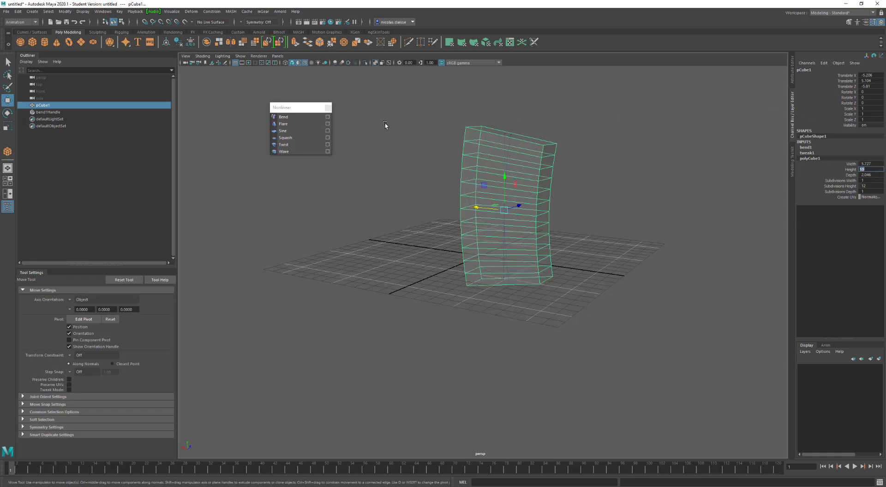
- Set bend1Handle's Scale X, Y and Z to 5
click(65, 109)
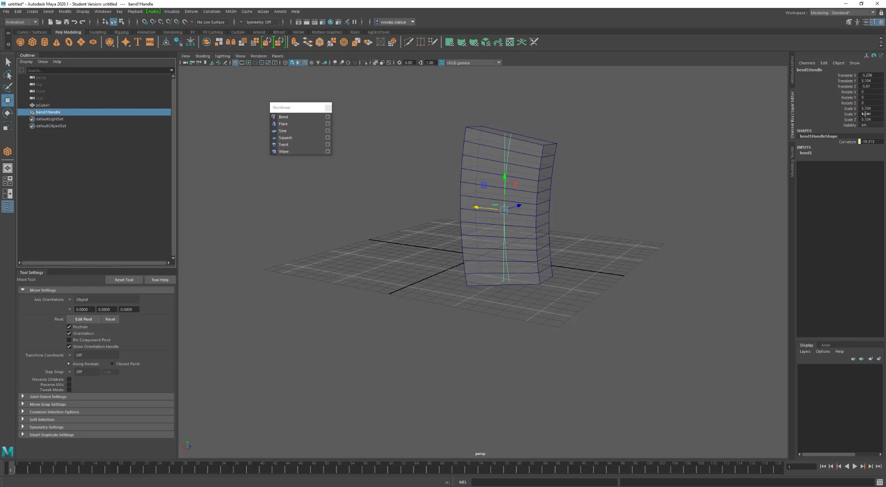
click(866, 113)
drag(868, 108, 865, 120)
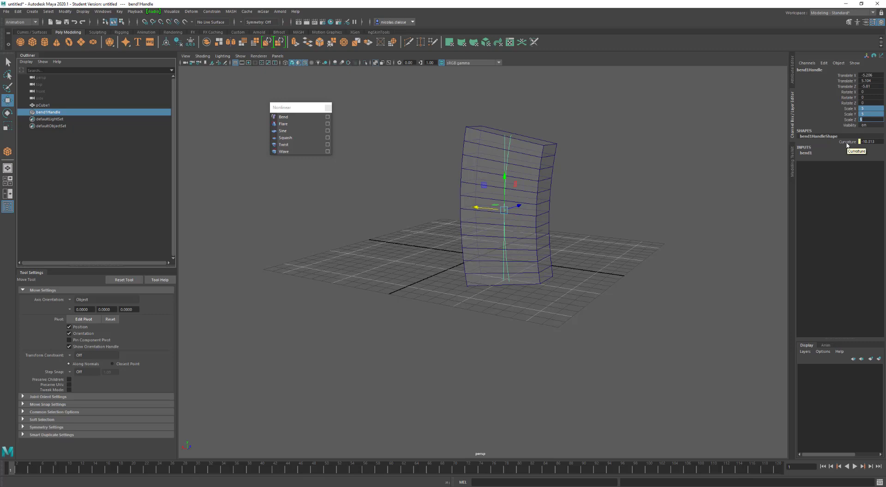
- Strengthen the bend by setting bend1's curvature to about -58.4
click(815, 154)
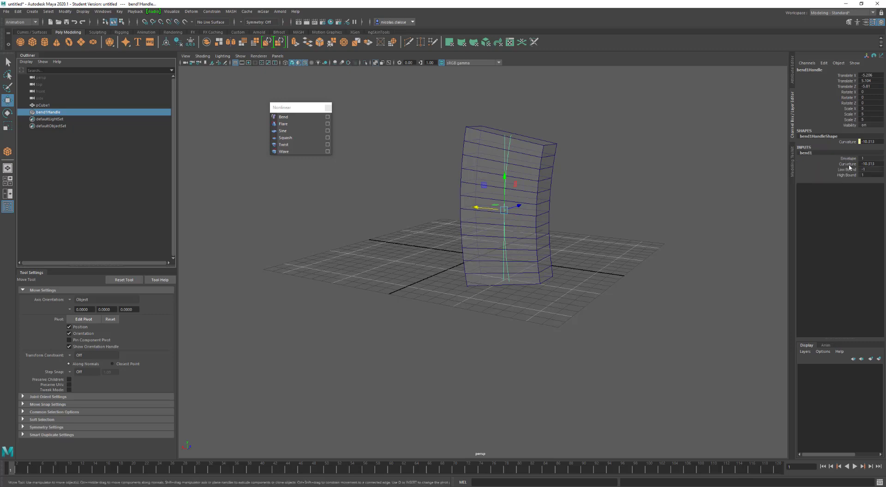
click(847, 164)
mouse_move(643, 181)
middle_down()
mouse_move(716, 183)
mouse_move(605, 189)
mouse_move(627, 188)
middle_up()
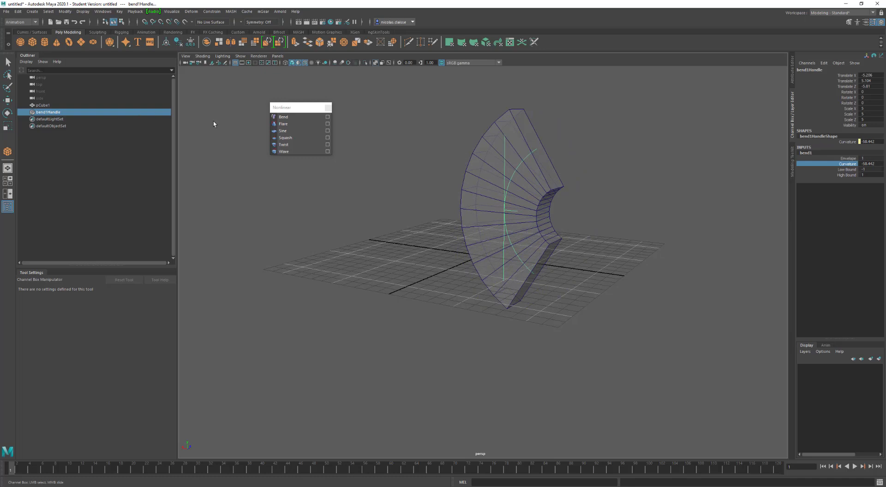
- Rotate bend1Handle to -90 degrees around Y using stepped rotation, changing the direction of the bend
key(e)
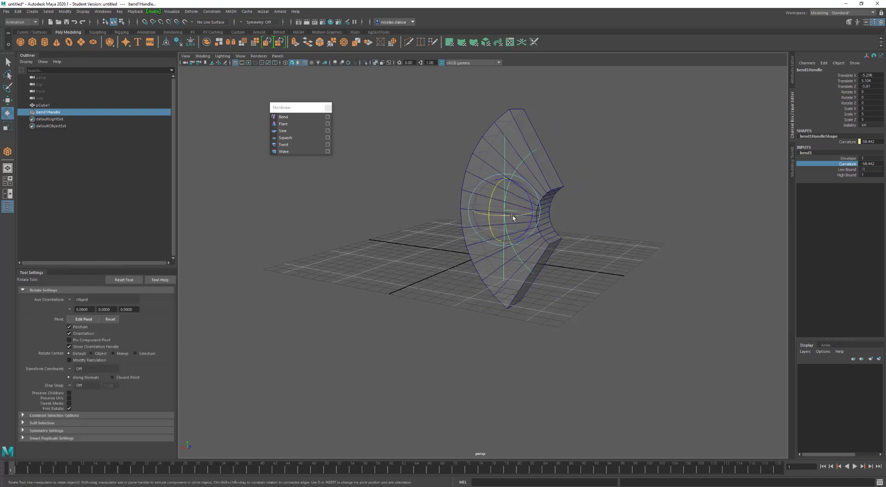
key(j)
drag(511, 220, 471, 222)
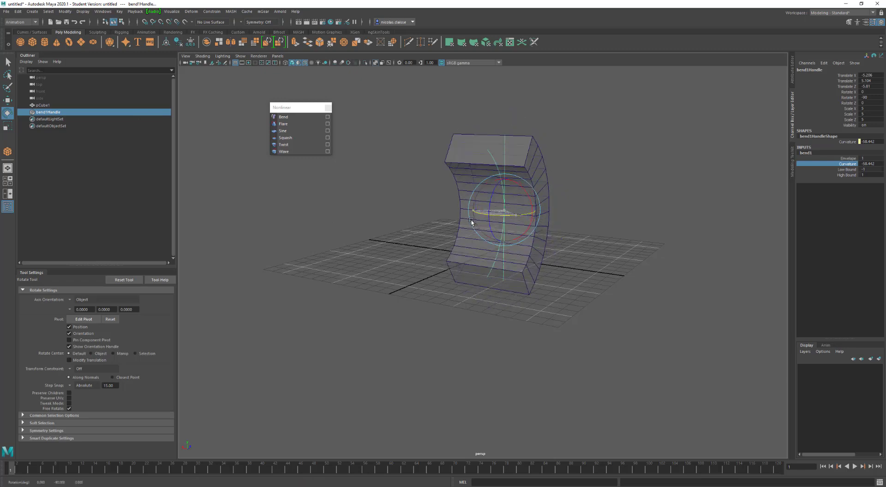
alt+drag(579, 234, 663, 236)
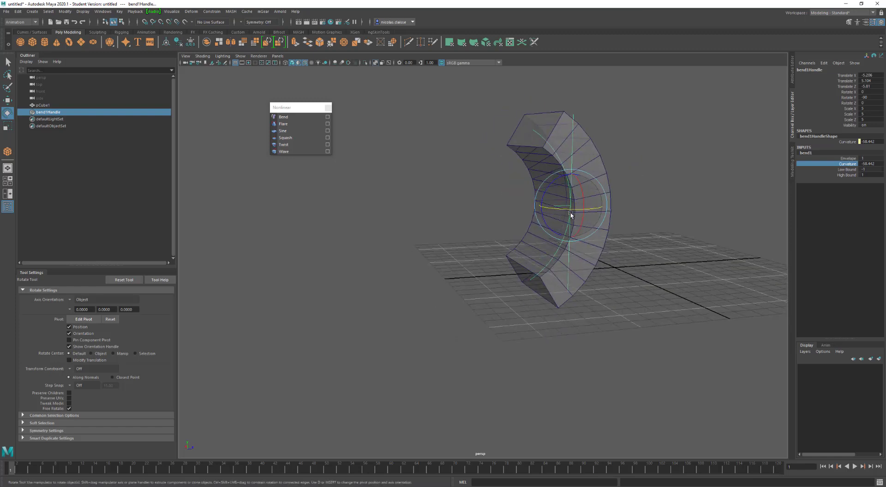
- Using vertex snapping, move bend1Handle onto the block's inner side edge at mid-height, at X -2.343, Y 5.104
key(w)
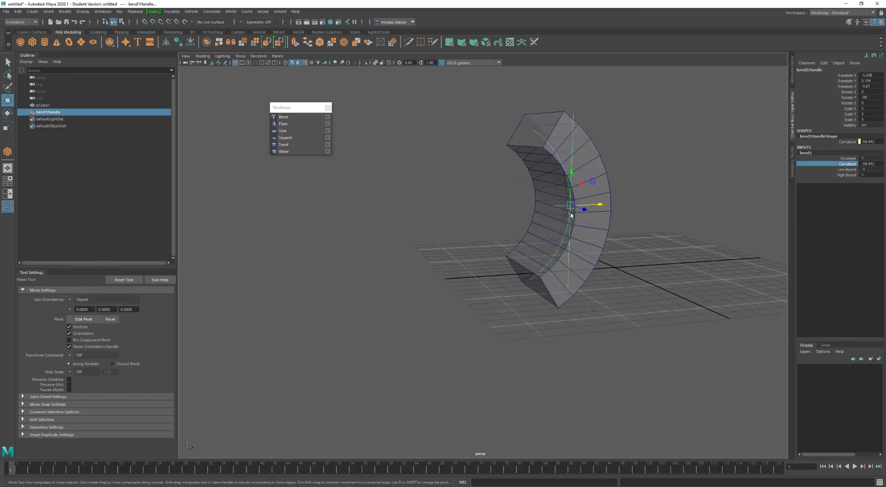
key(v)
drag(570, 207, 532, 122)
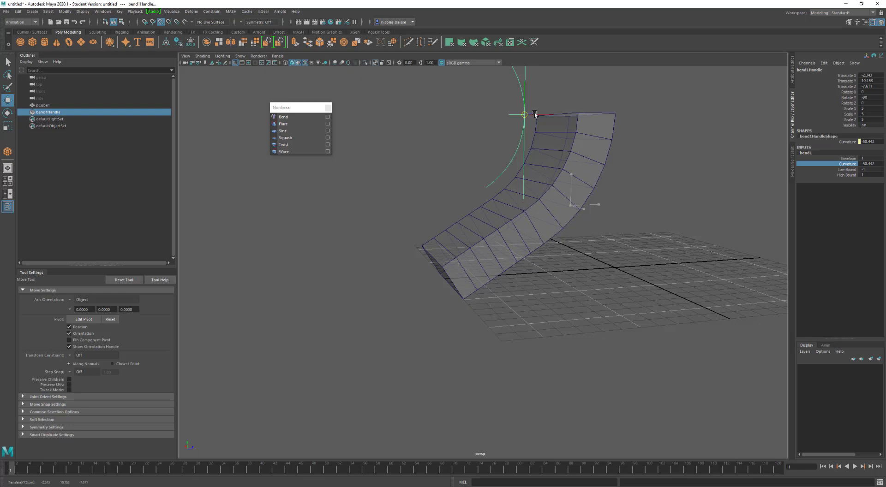
drag(533, 117, 537, 126)
key(d)
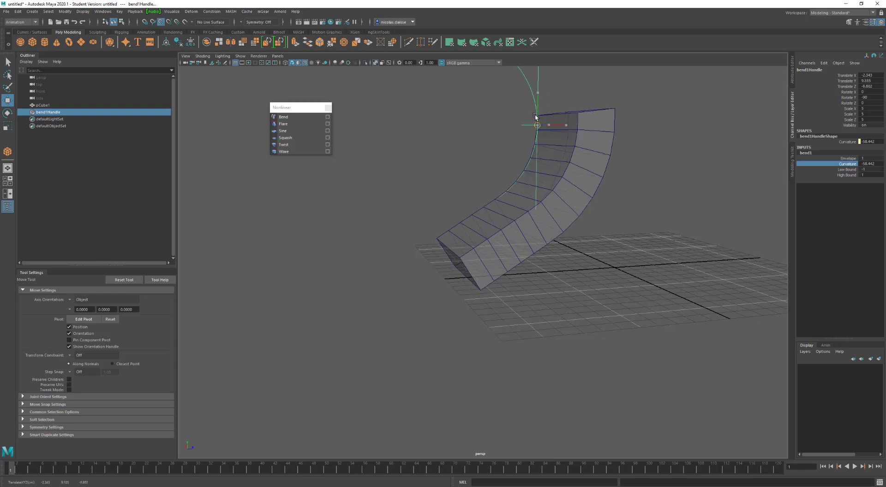
drag(526, 137, 530, 203)
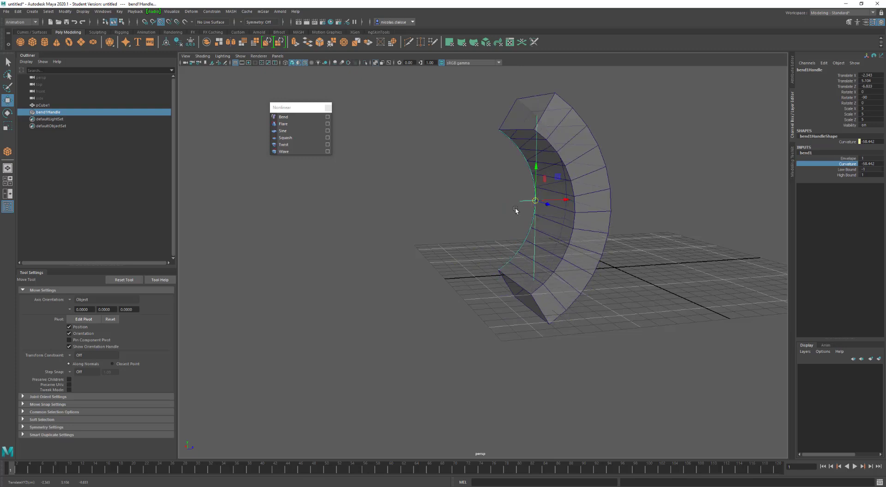
- Curl the block into a closed ring by setting bend1's curvature to -180
mouse_move(618, 235)
alt+mouse_down()
mouse_move(589, 243)
mouse_move(592, 233)
mouse_move(613, 238)
alt+mouse_up()
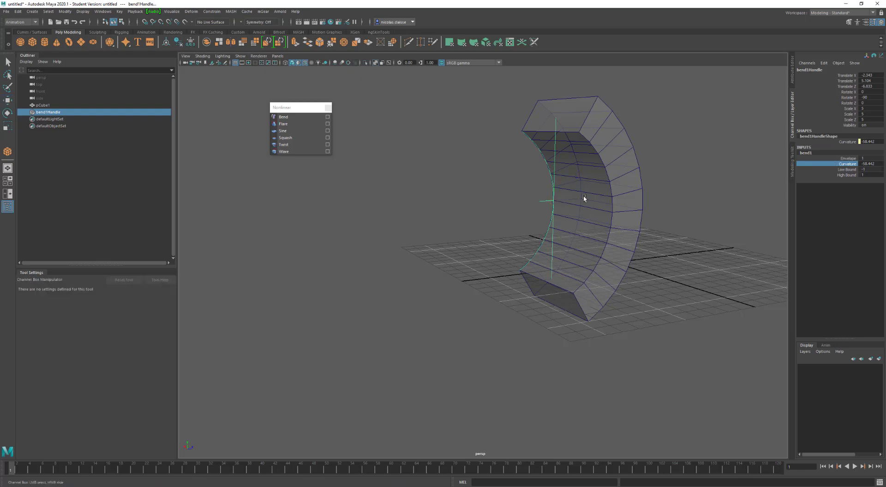
middle_drag(583, 196, 544, 201)
alt+drag(588, 233, 549, 278)
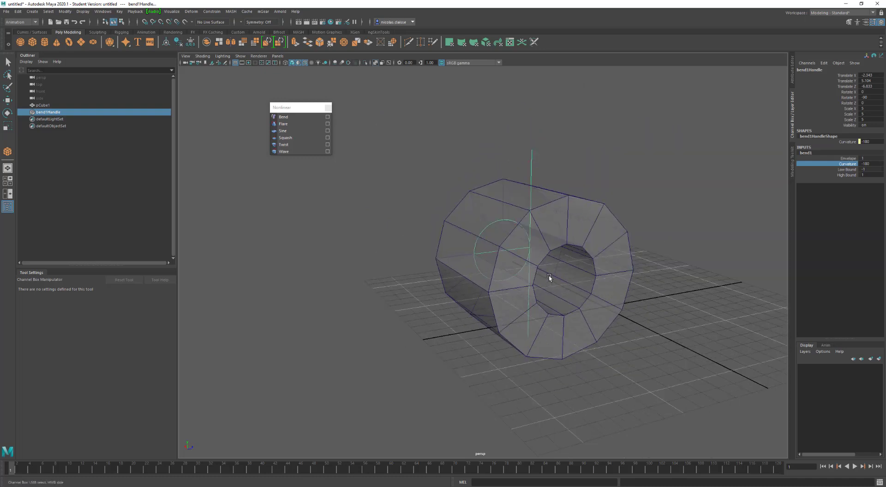
- Turn on smooth mesh preview for pCube1
key(w)
click(570, 224)
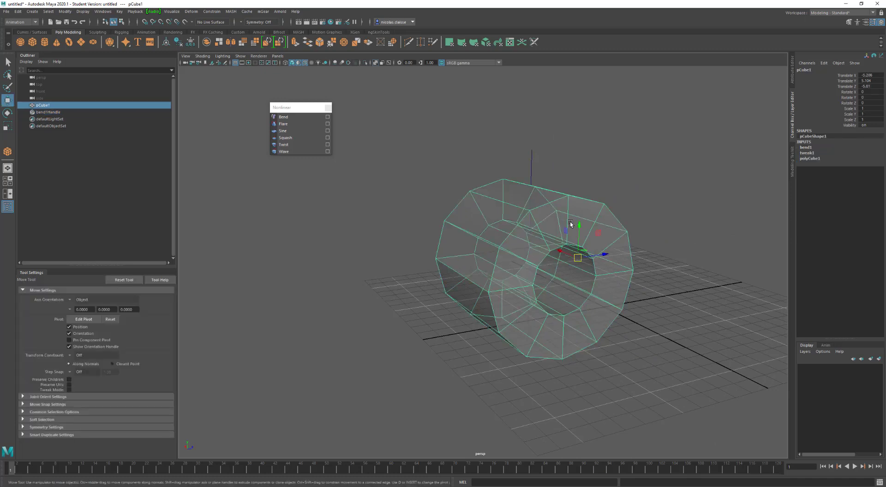
key(3)
- Delete the two end-cap faces of pCube1 that face each other where the ends of the curled ring meet
right_drag(485, 279, 482, 296)
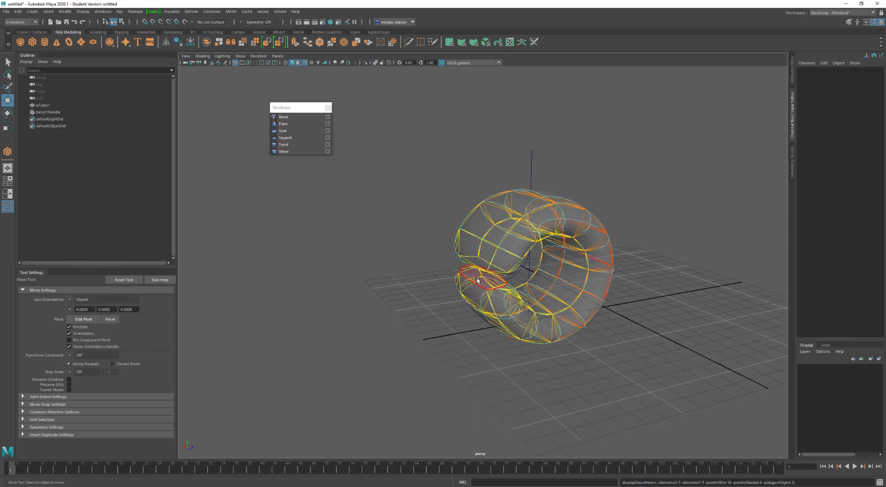
click(477, 279)
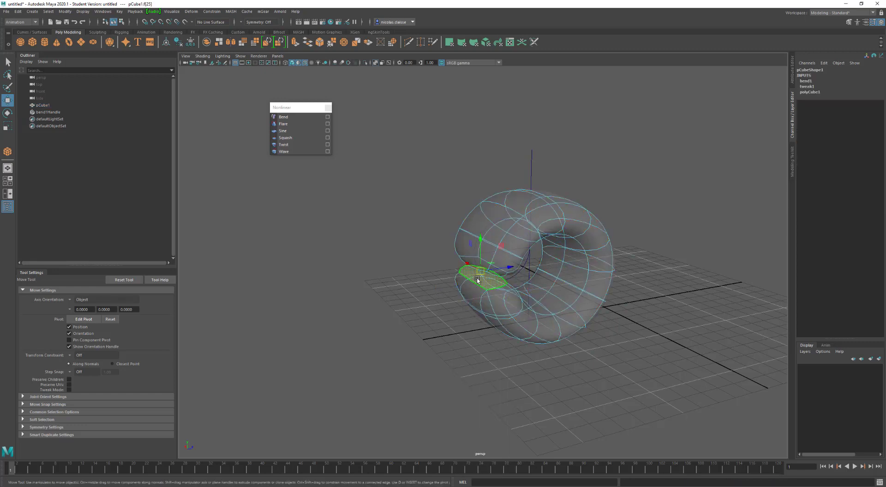
ctrl+click(477, 279)
alt+drag(475, 279, 469, 135)
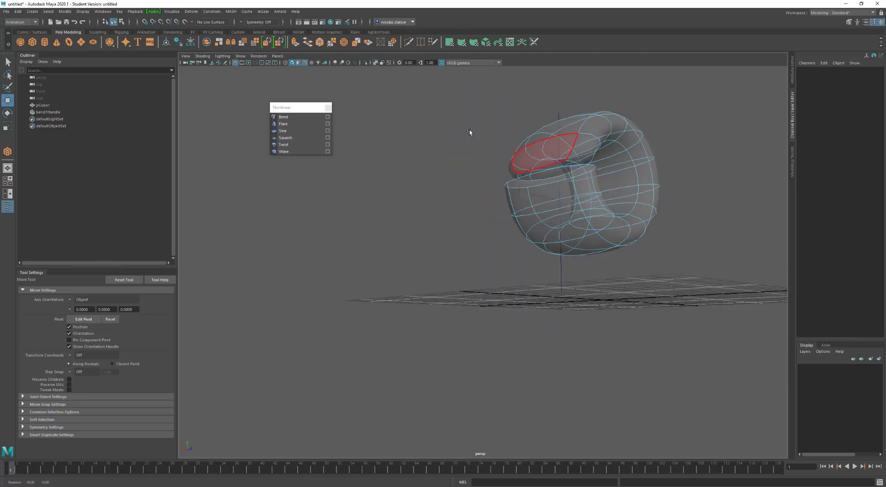
click(550, 168)
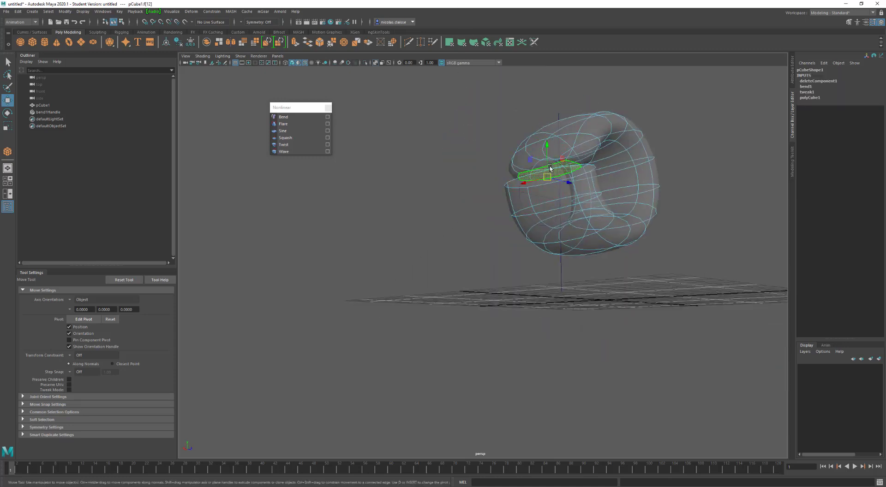
ctrl+click(550, 169)
alt+drag(553, 173, 465, 192)
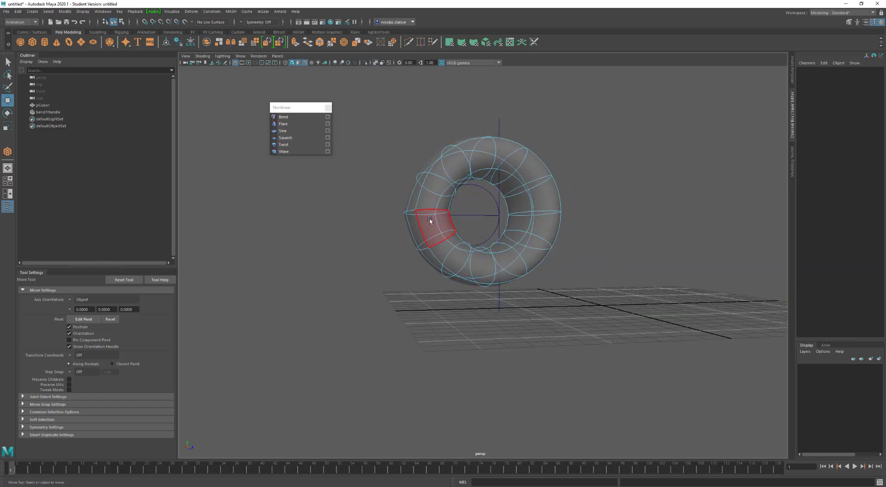
- Merge the vertices along pCube1's seam with a distance threshold of 0.01 and return to object mode
right_drag(429, 221, 404, 222)
drag(378, 221, 461, 205)
shift+right_drag(459, 204, 487, 180)
key(F8)
key(q)
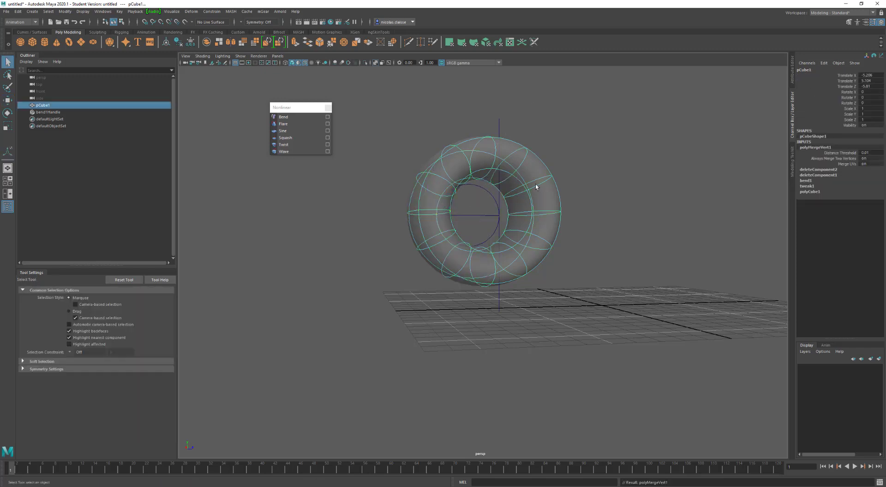
- Display the ring in wireframe and examine its mesh from other angles
key(4)
alt+drag(433, 188, 456, 203)
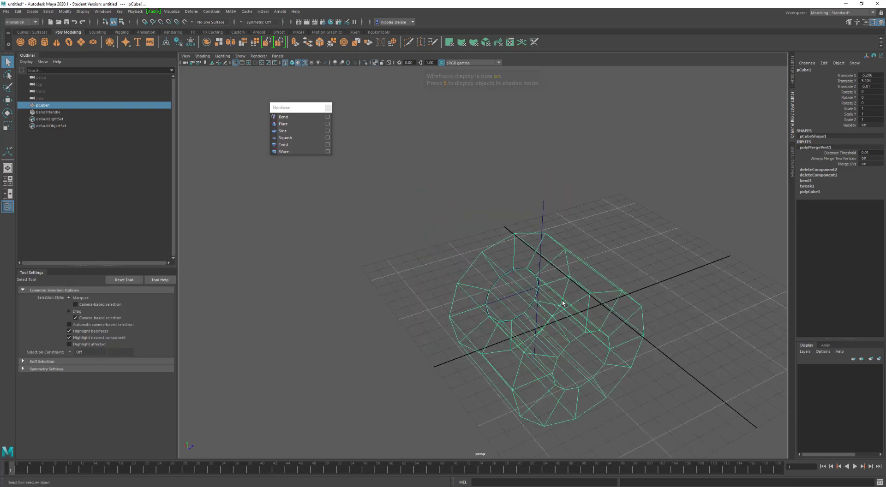
alt+drag(536, 210, 562, 302)
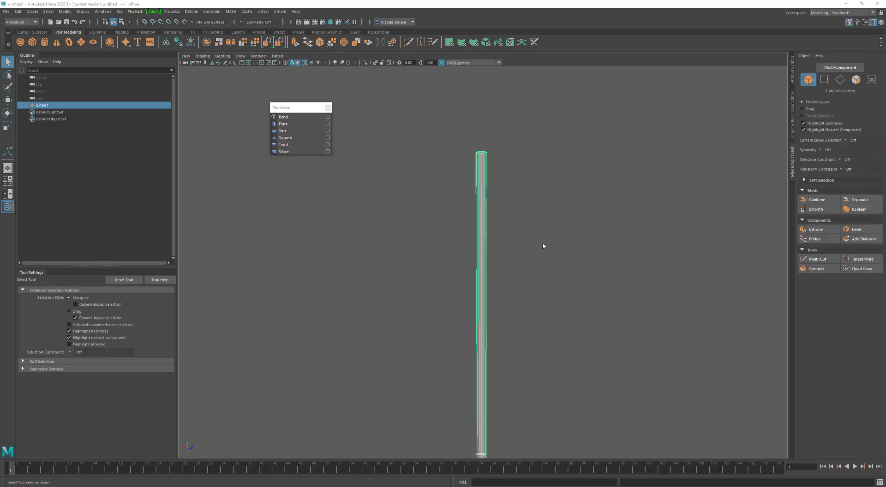
- Slice pPipe1 along the ZX plane with Multi-Cut and move the cut up to the upper part of the pipe
alt+right_drag(541, 241, 549, 290)
alt+drag(549, 290, 485, 252)
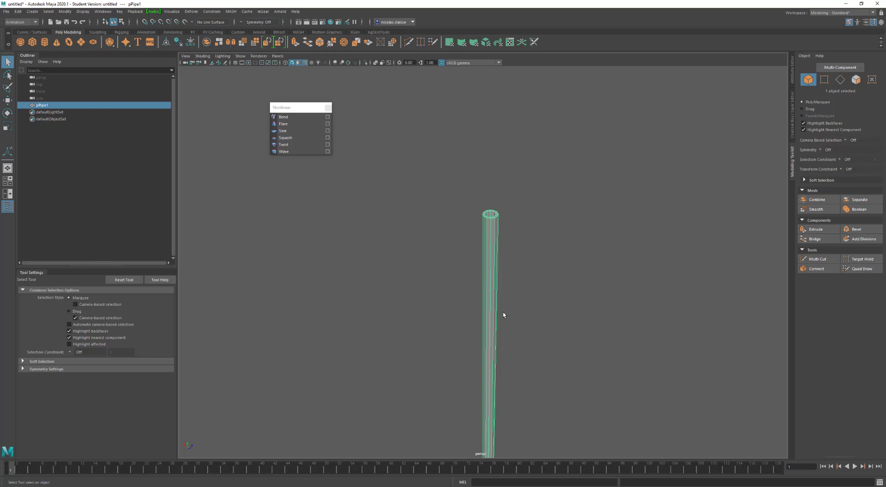
click(817, 259)
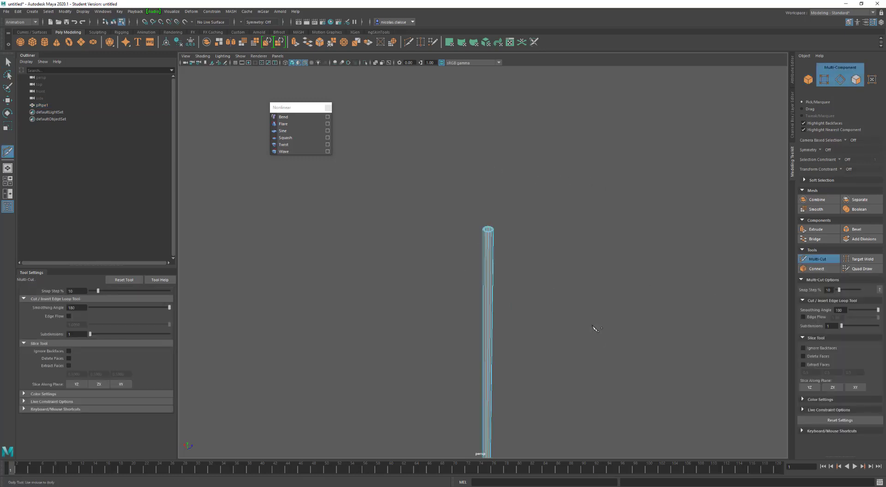
alt+right_drag(595, 328, 586, 323)
click(832, 388)
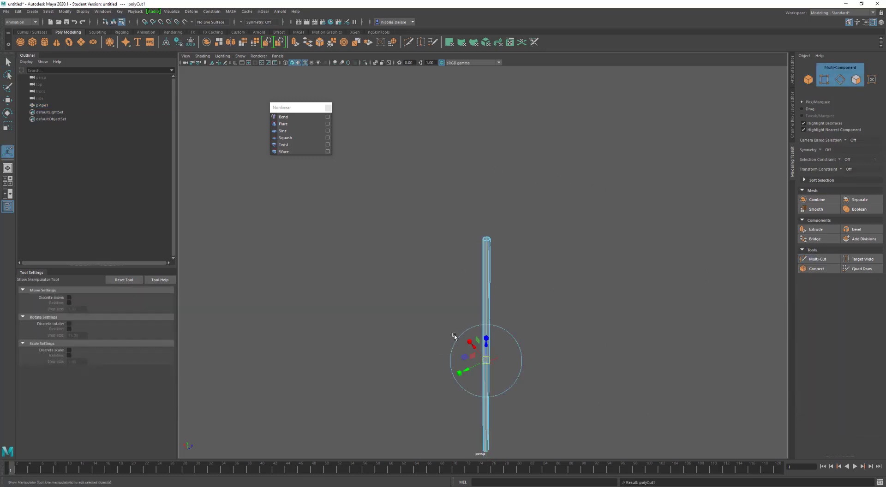
drag(487, 348, 484, 285)
alt+right_drag(484, 285, 504, 316)
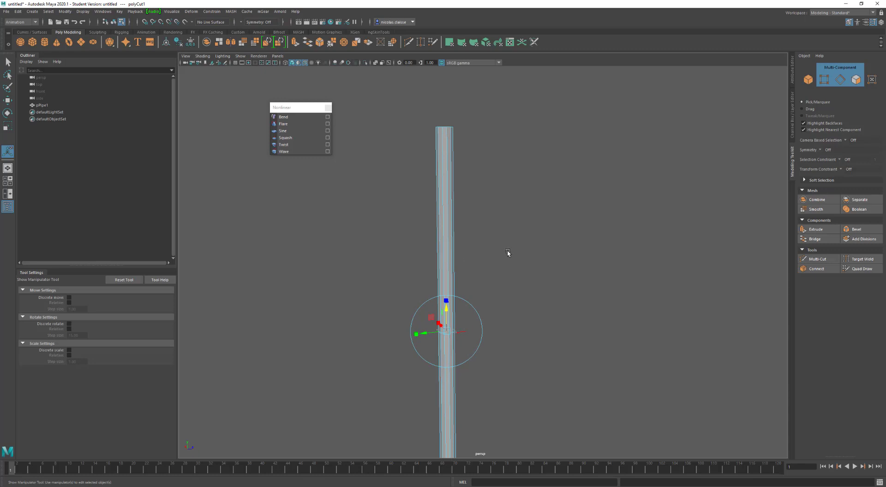
click(344, 254)
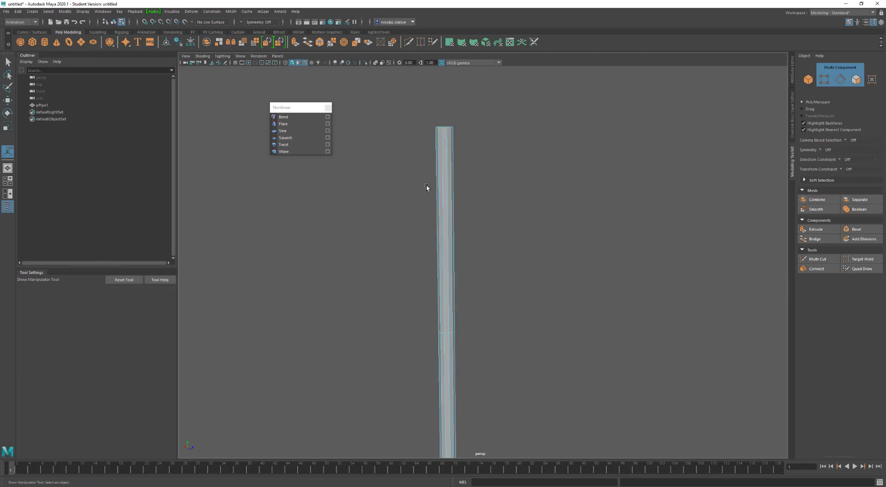
- Connect the lengthwise edges of pPipe1 above the slice with 22 segments
right_drag(470, 217, 470, 198)
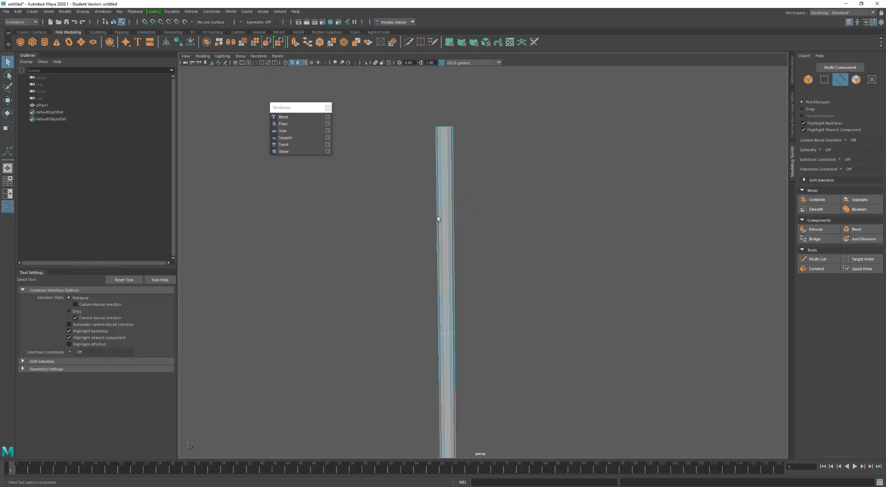
alt+drag(415, 209, 417, 218)
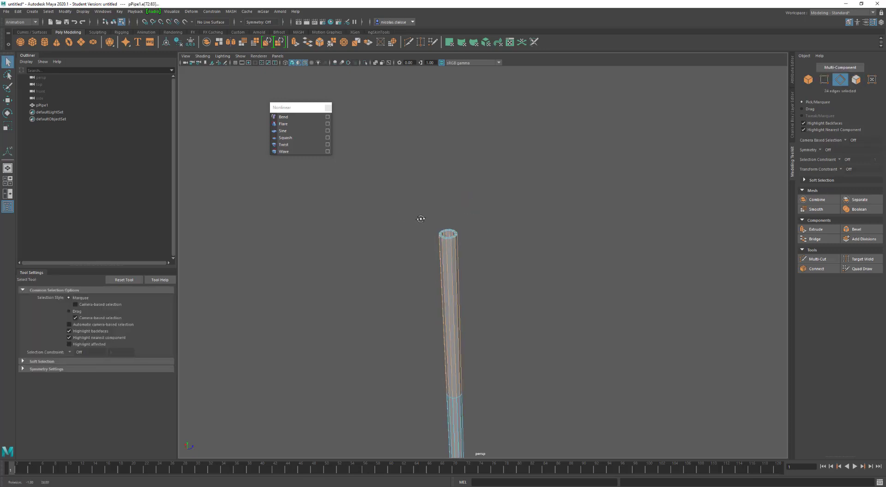
mouse_move(436, 268)
right_down()
mouse_move(434, 283)
mouse_move(437, 270)
right_up()
click(815, 268)
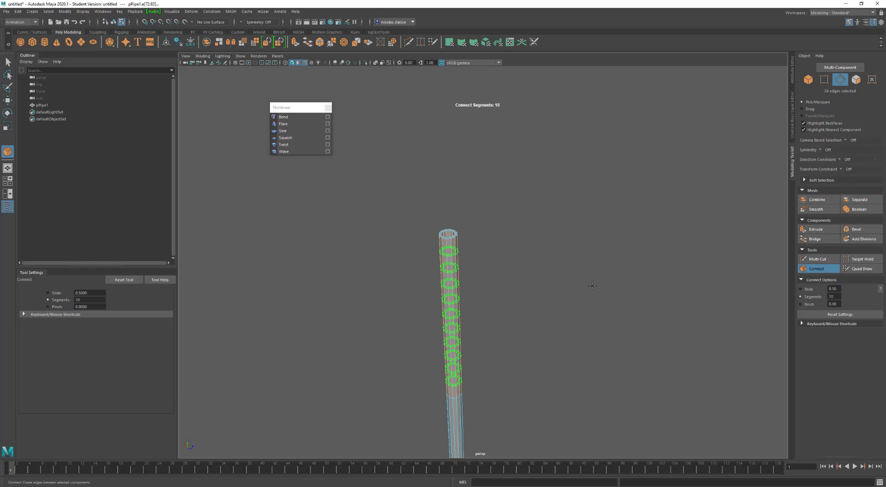
middle_drag(591, 286, 698, 280)
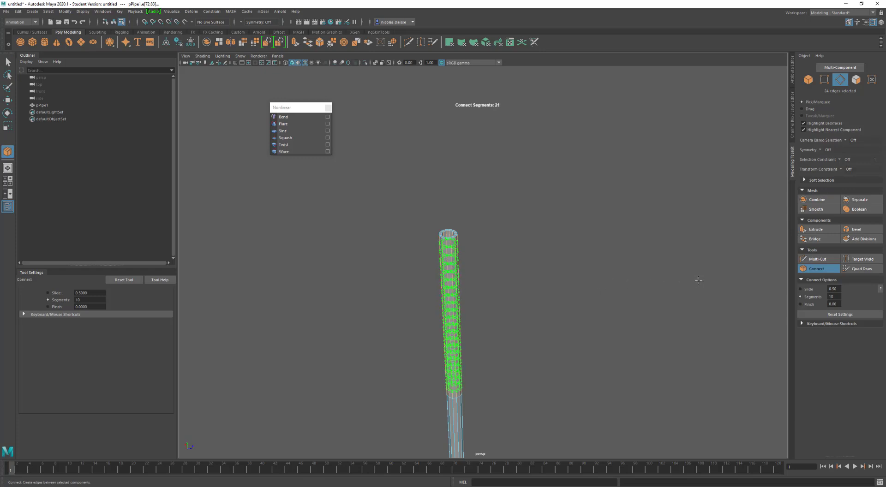
alt+drag(539, 327, 538, 306)
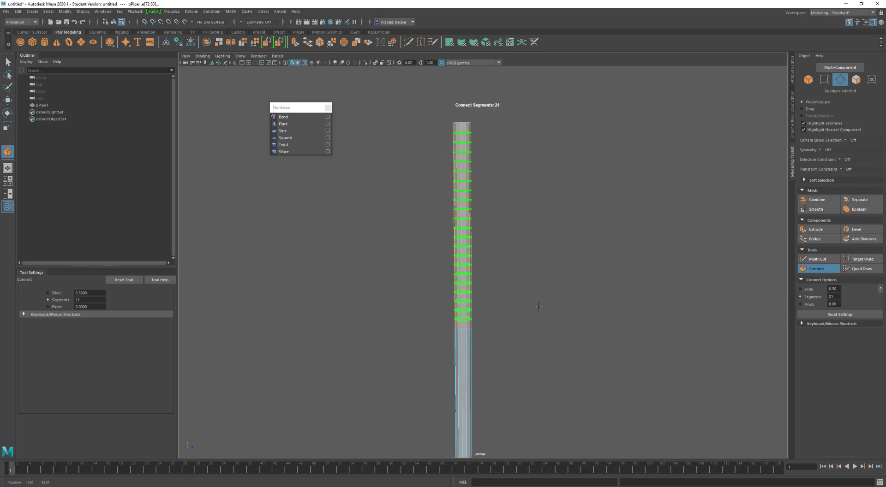
middle_drag(574, 305, 574, 305)
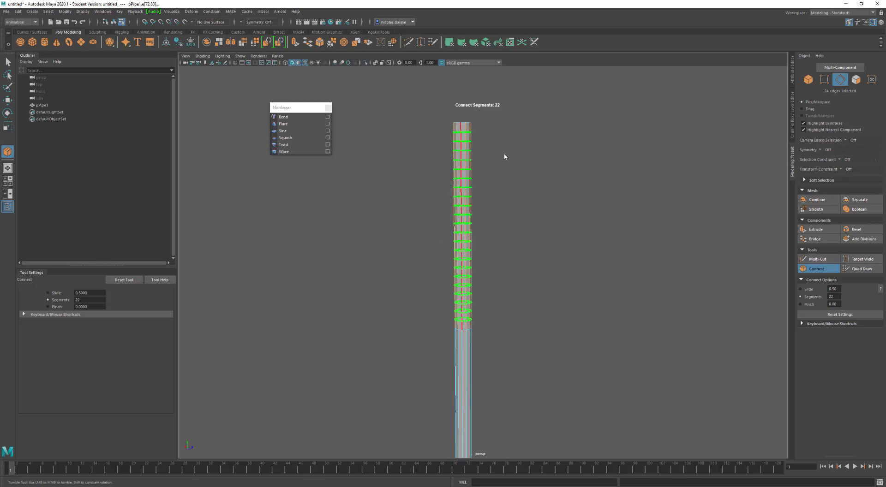
key(F8)
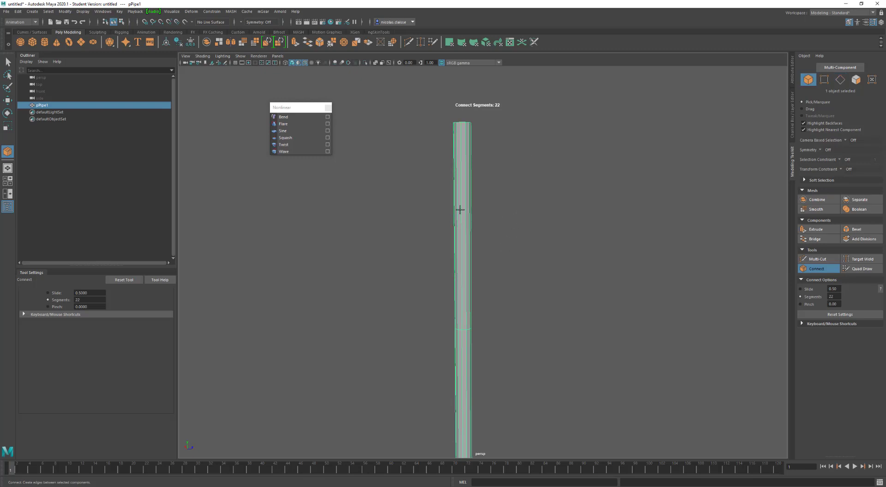
right_drag(459, 202, 520, 202)
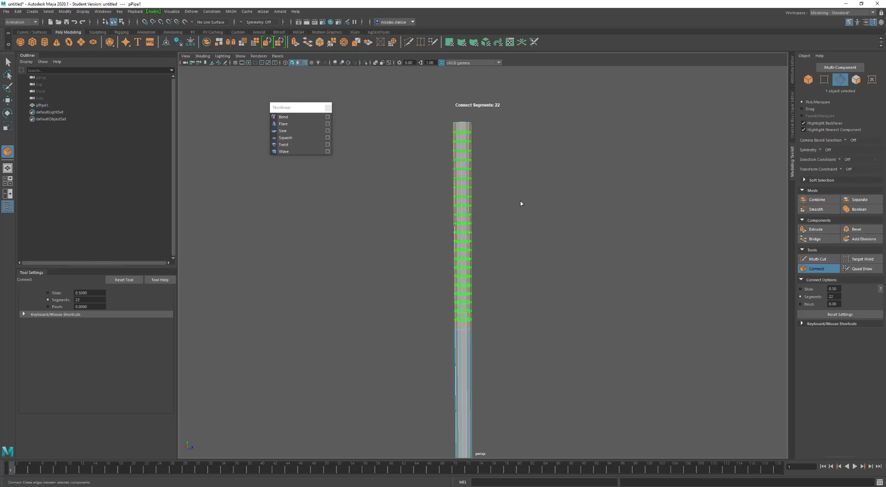
click(436, 212)
key(ctrl+z)
key(q)
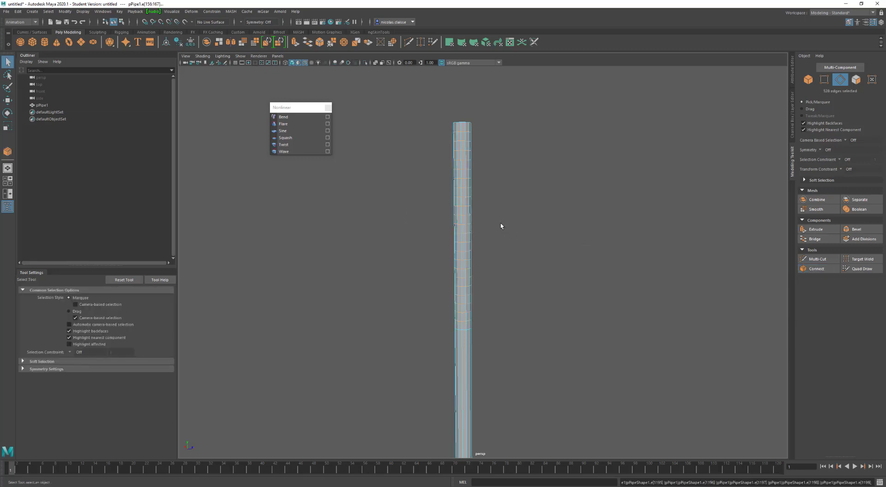
- Apply a Bend deformer to only the vertices in the subdivided upper section of pPipe1
alt+drag(465, 164, 471, 166)
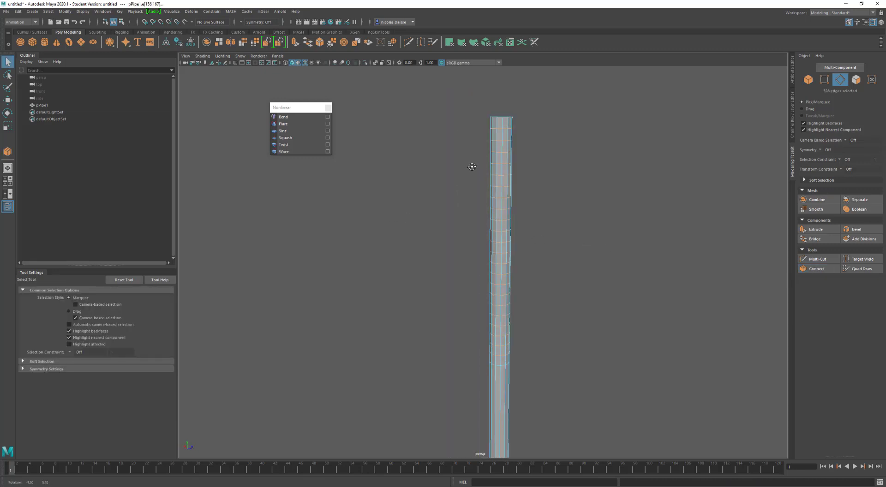
key(F8)
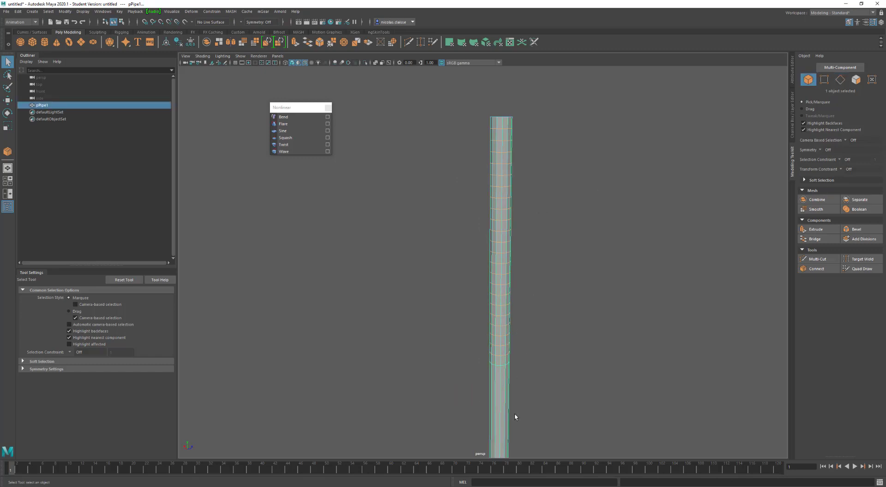
right_drag(502, 276, 482, 279)
drag(547, 373, 424, 66)
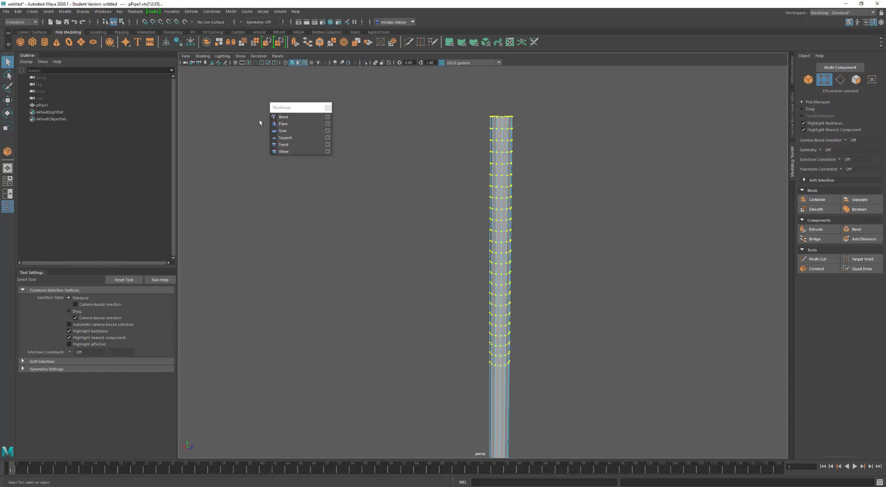
click(295, 118)
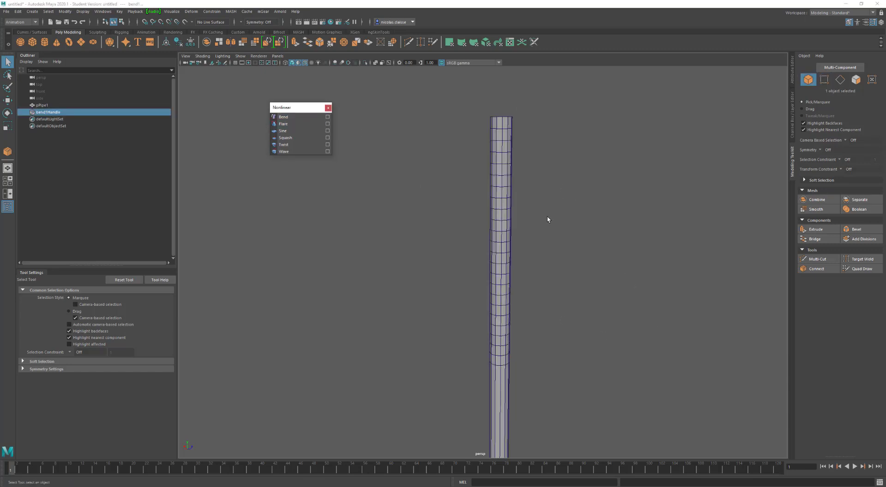
- Isolate bend1Handle in the viewport and set bend1's curvature to about -29.794
alt+drag(548, 219, 540, 219)
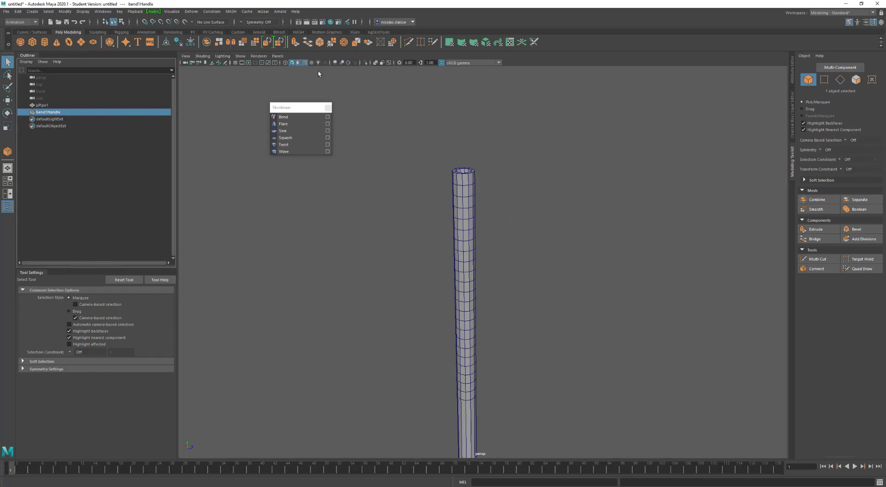
click(365, 62)
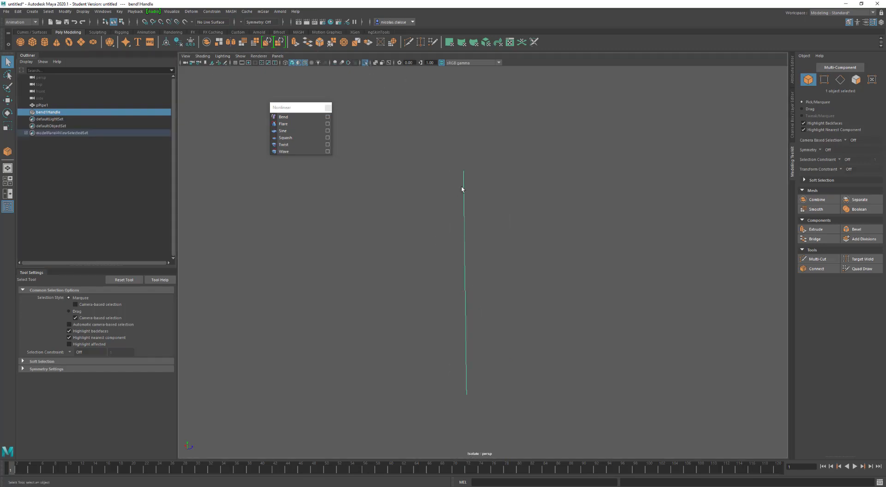
click(792, 108)
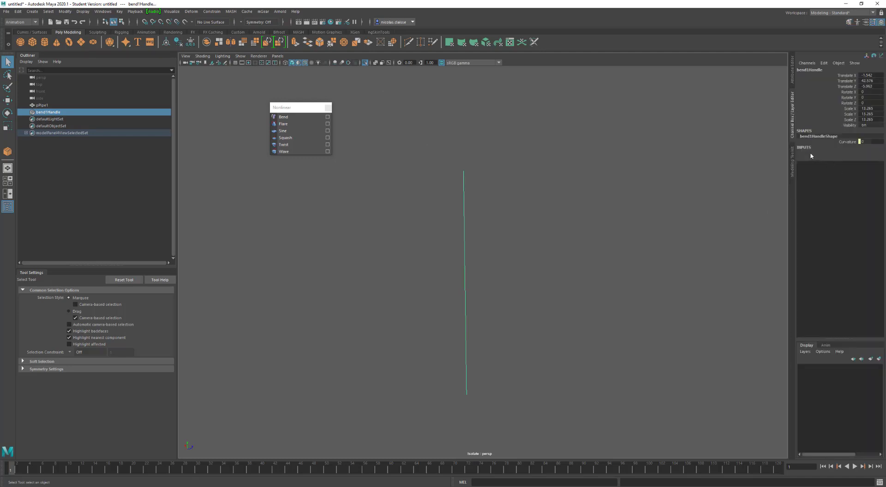
click(810, 153)
click(846, 164)
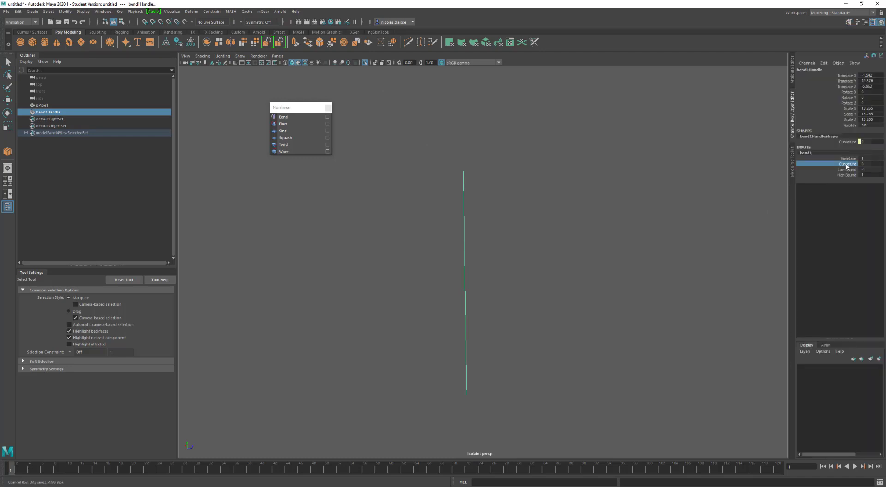
mouse_move(641, 212)
middle_down()
mouse_move(652, 209)
mouse_move(632, 210)
middle_up()
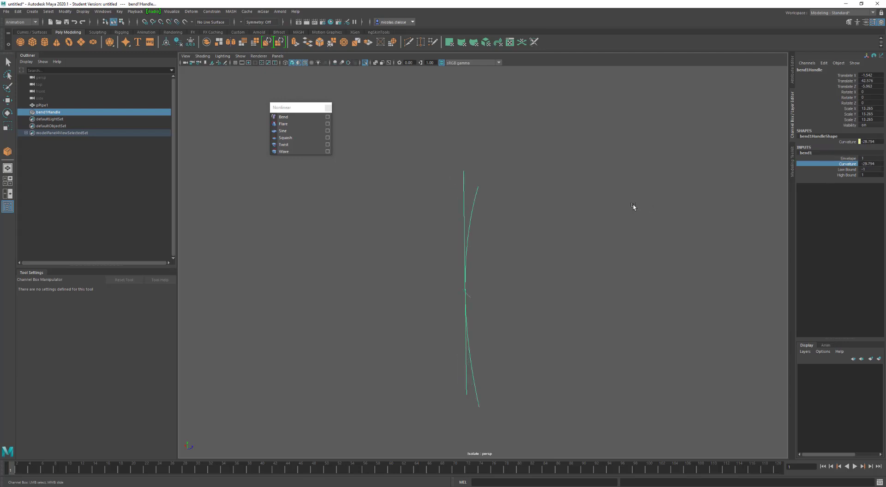
- Set bend1Handle's Rotate Y to 90 and end the isolation to show the pipe again
click(864, 97)
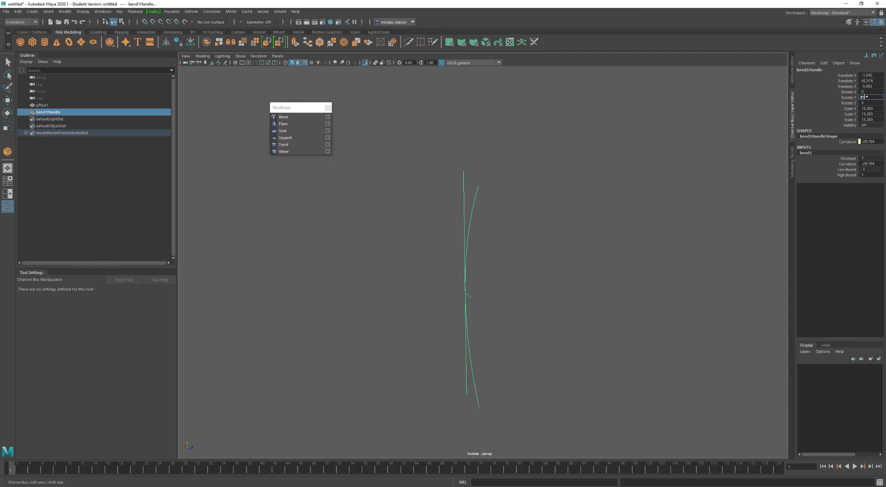
key(Return)
text(90)
key(Return)
click(365, 63)
alt+drag(599, 336, 567, 323)
alt+middle_drag(560, 307, 597, 294)
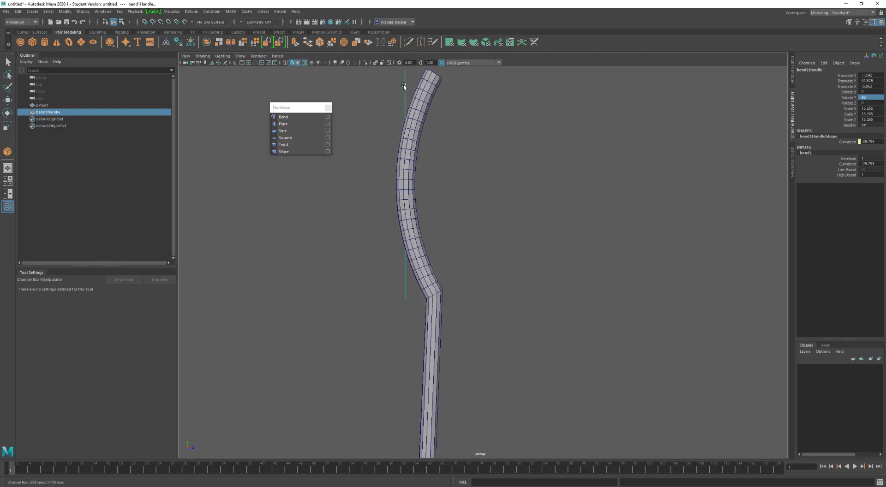
- Set bend1's Low Bound to 0 so only the part of the pipe above the handle's centre bends
key(q)
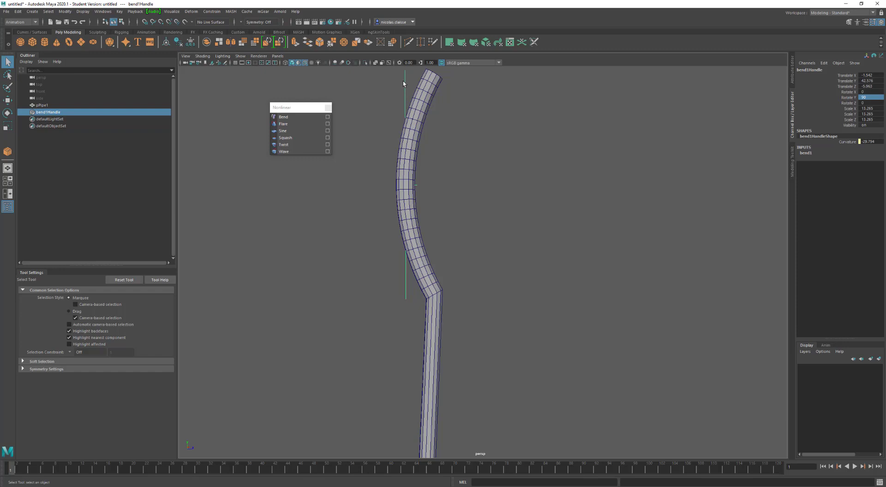
key(w)
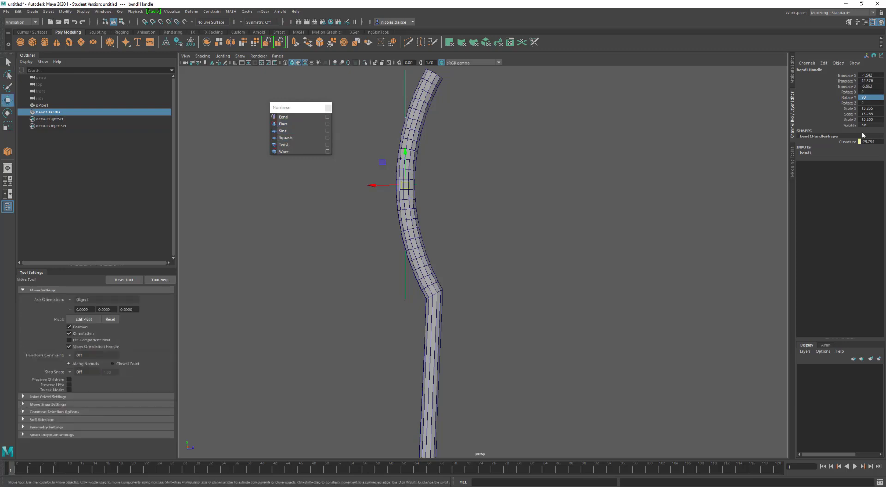
click(805, 153)
click(851, 170)
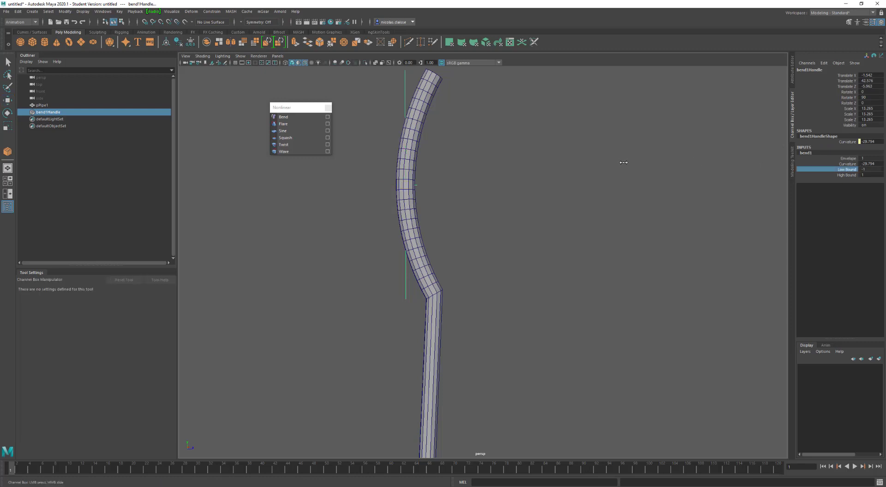
middle_drag(620, 162, 634, 161)
mouse_move(658, 159)
middle_down()
mouse_move(649, 158)
mouse_move(670, 156)
middle_up()
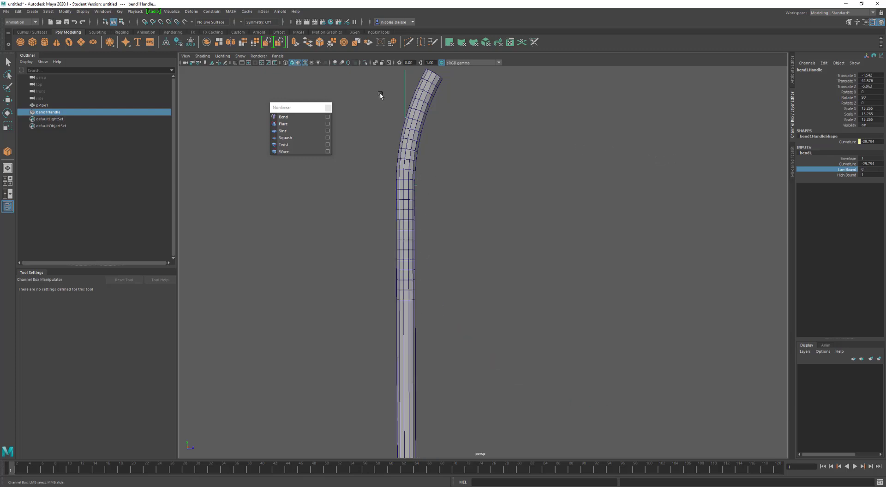
- Move bend1Handle down to the base of the pipe's subdivided section, at Translate Y of about 29.31
drag(397, 84, 411, 84)
key(w)
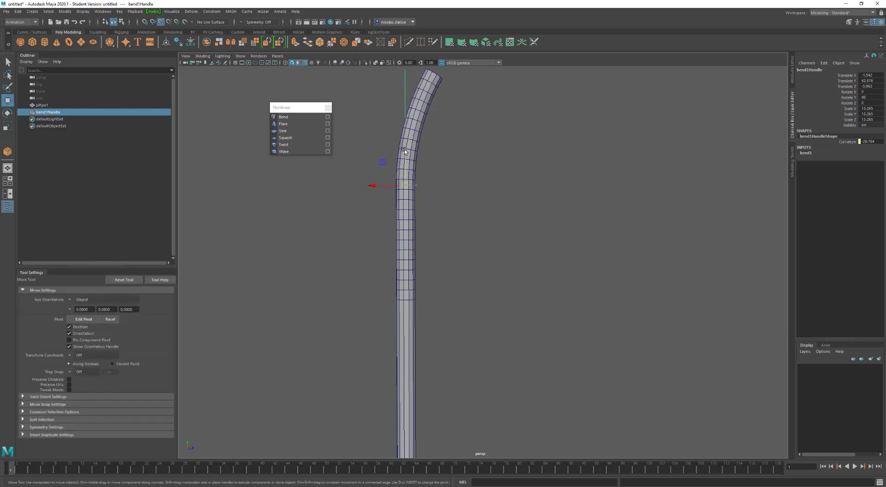
drag(402, 148, 407, 299)
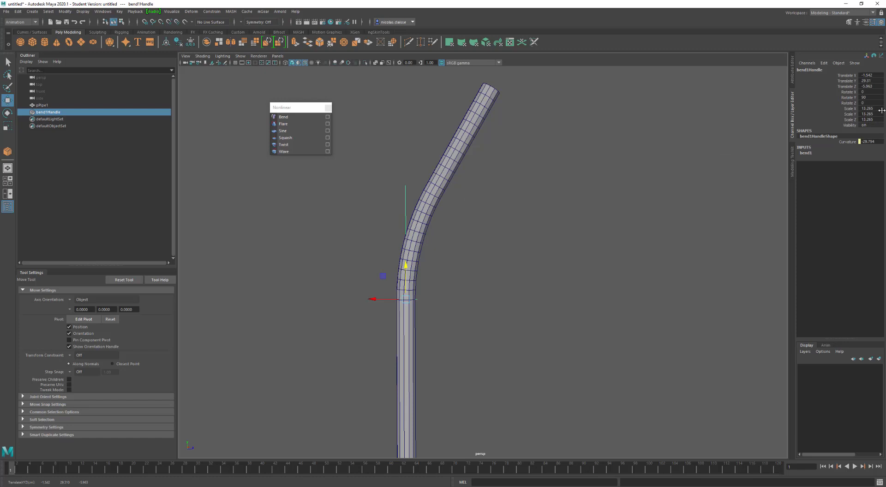
- Set bend1Handle's Scale X, Scale Y and Scale Z to 26.53
double_click(877, 109)
text(26.53)
key(Return)
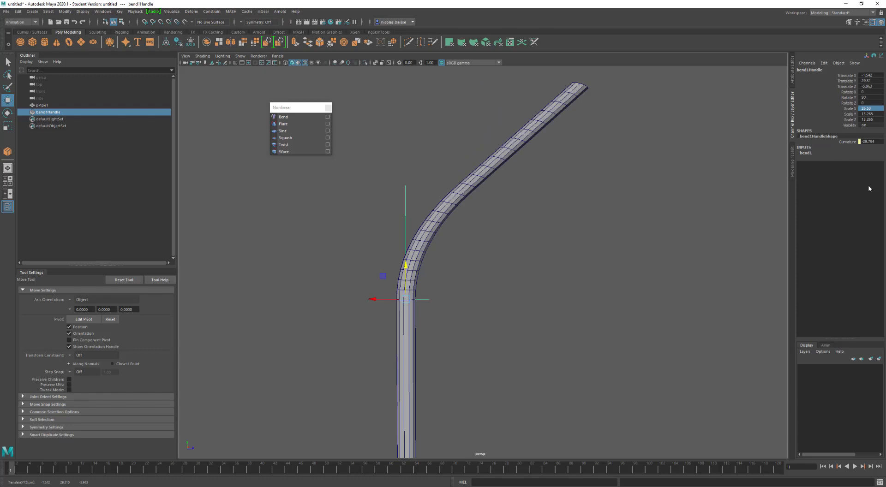
double_click(868, 108)
click(870, 114)
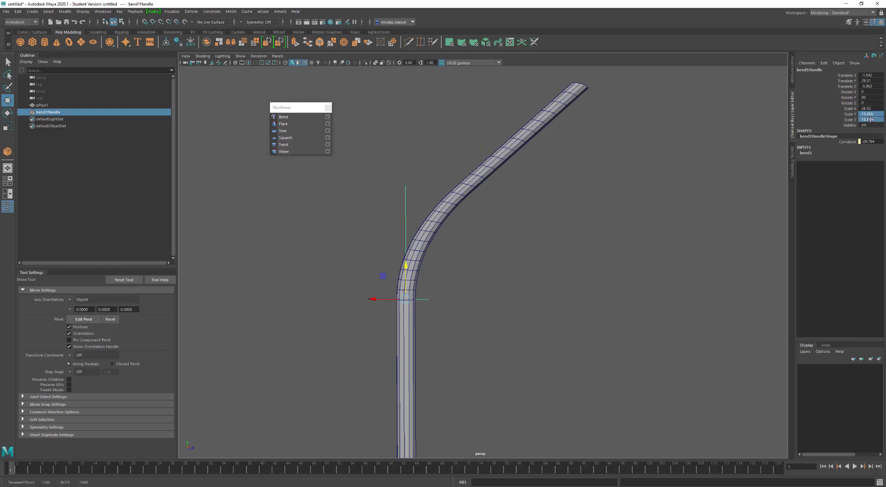
double_click(870, 120)
key(Return)
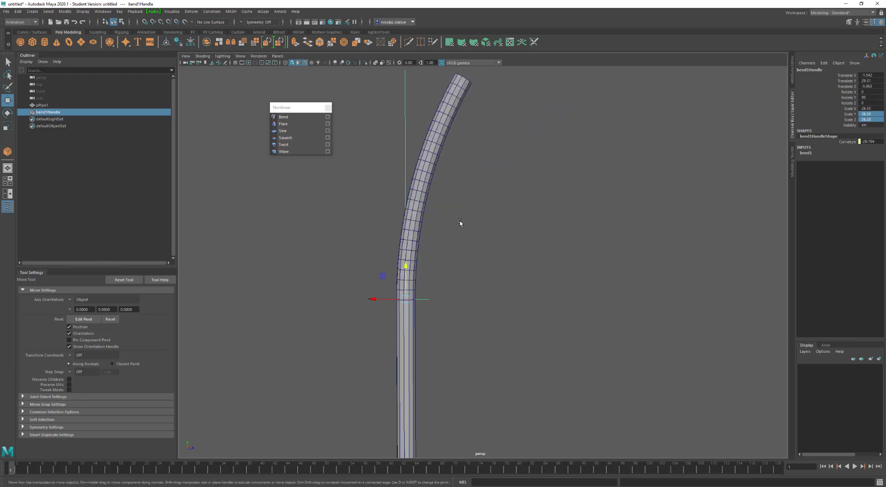
- Set bend1's Curvature to -180 to curl the upper pipe section into a half circle
alt+drag(459, 222, 470, 231)
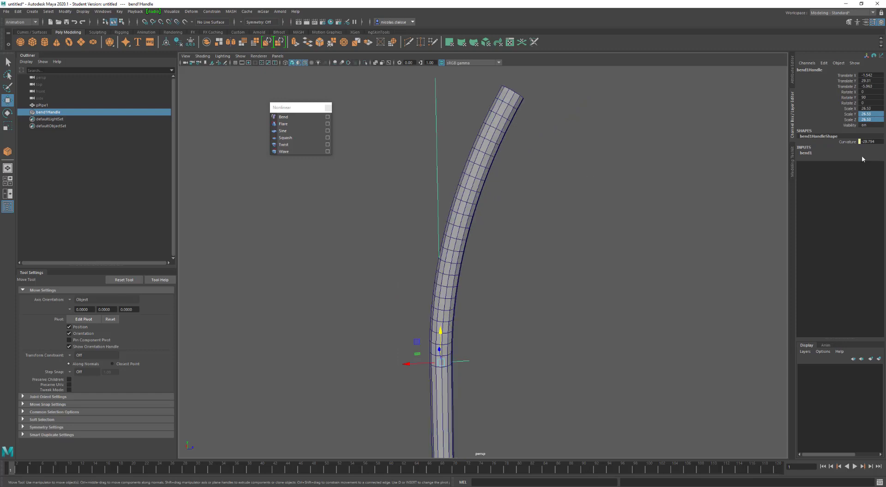
click(804, 153)
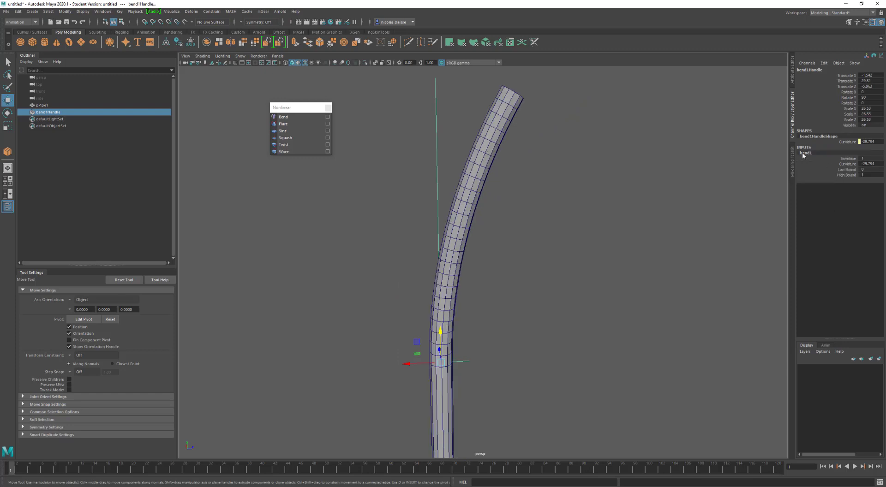
click(845, 164)
middle_drag(624, 204, 578, 198)
alt+drag(592, 211, 520, 269)
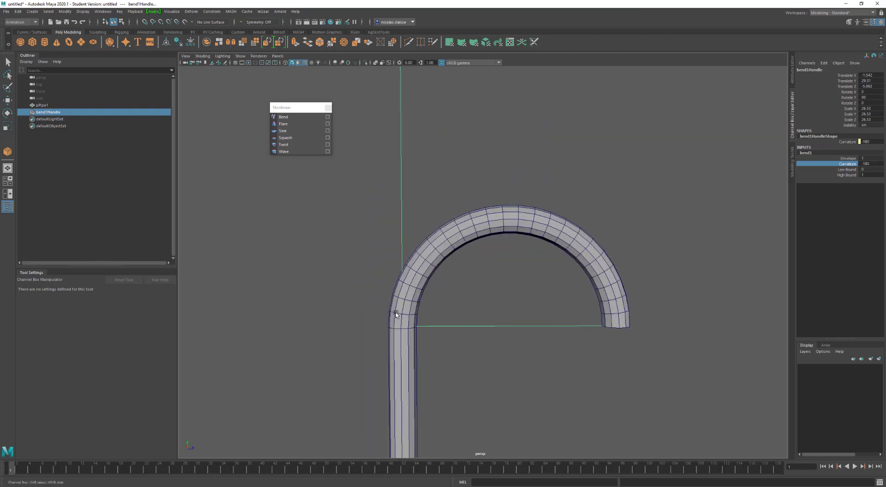
- Set bend1's Curvature to -90 to give the upper pipe section a quarter-circle curve
double_click(870, 164)
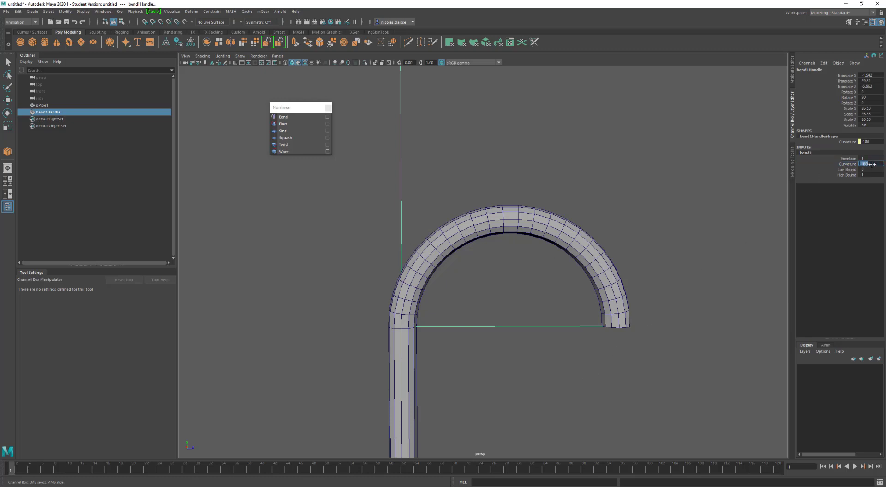
text(-90)
key(Return)
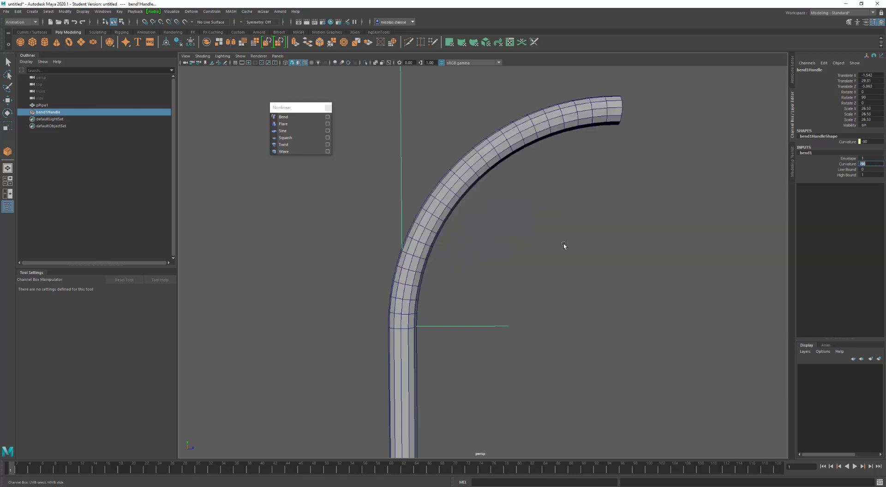
scroll(592, 233, down, 5)
scroll(581, 232, up, 3)
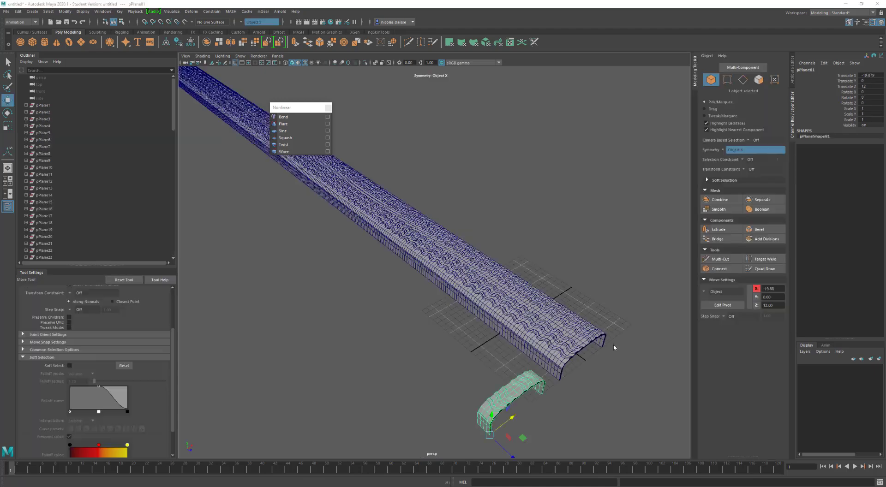
- Examine the long ridged strip and the separate arched segment pPlane81 beside it
scroll(533, 389, up, 2)
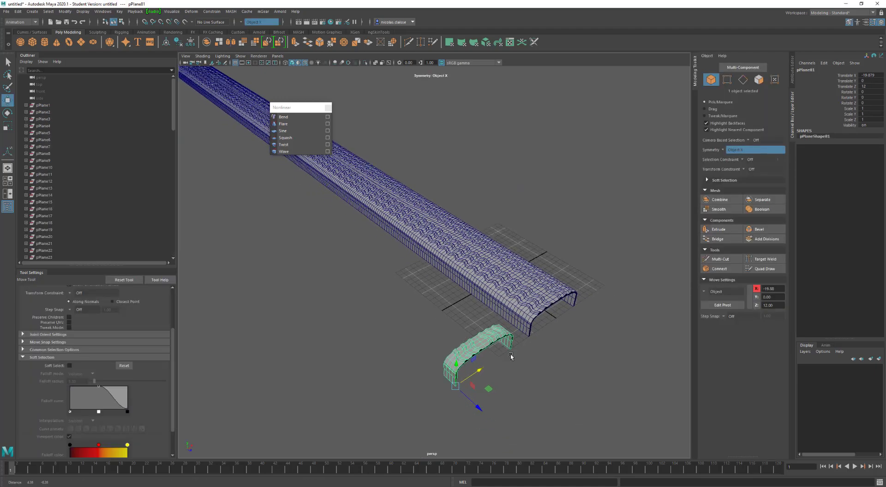
scroll(577, 403, up, 5)
scroll(576, 403, down, 3)
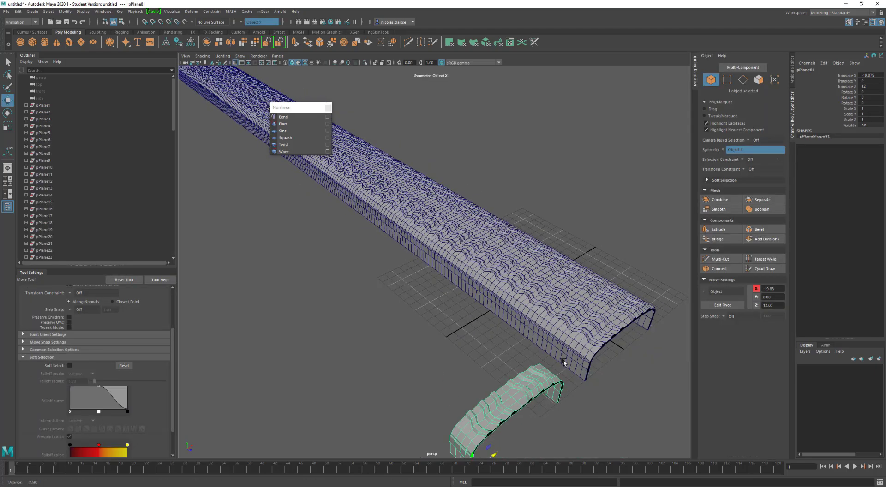
scroll(535, 373, down, 4)
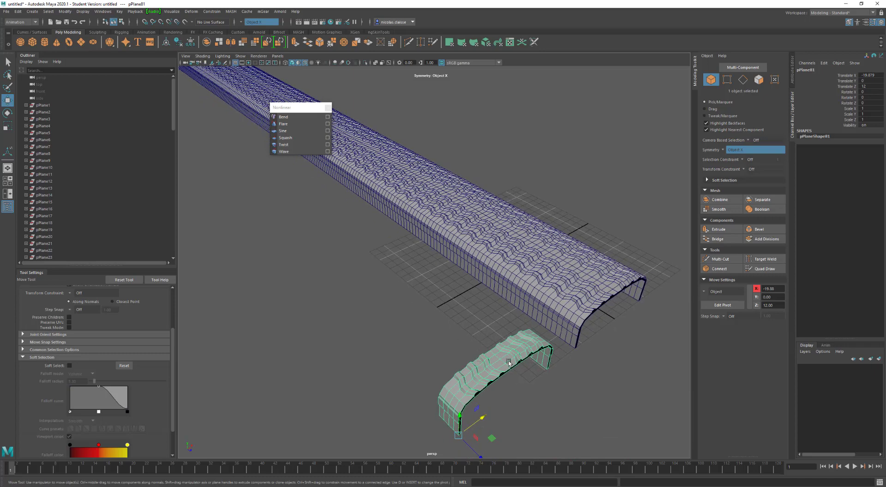
alt+drag(505, 376, 470, 180)
scroll(473, 178, up, 5)
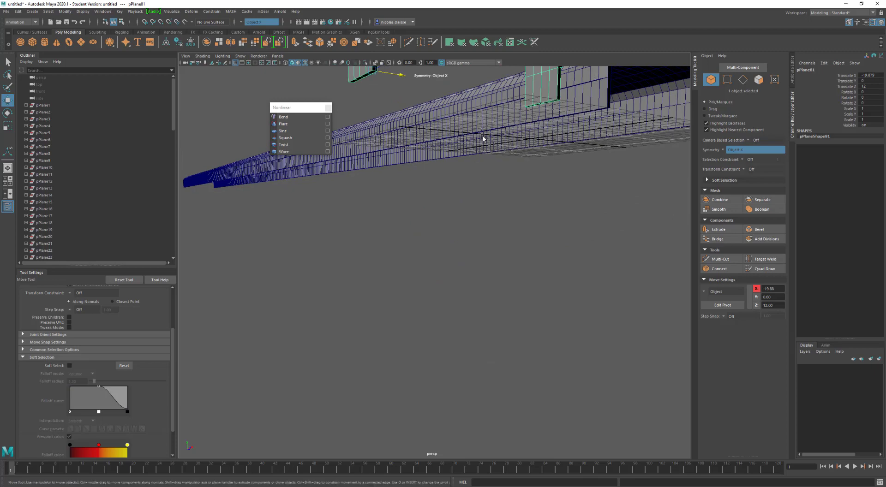
key(f)
alt+drag(369, 314, 432, 306)
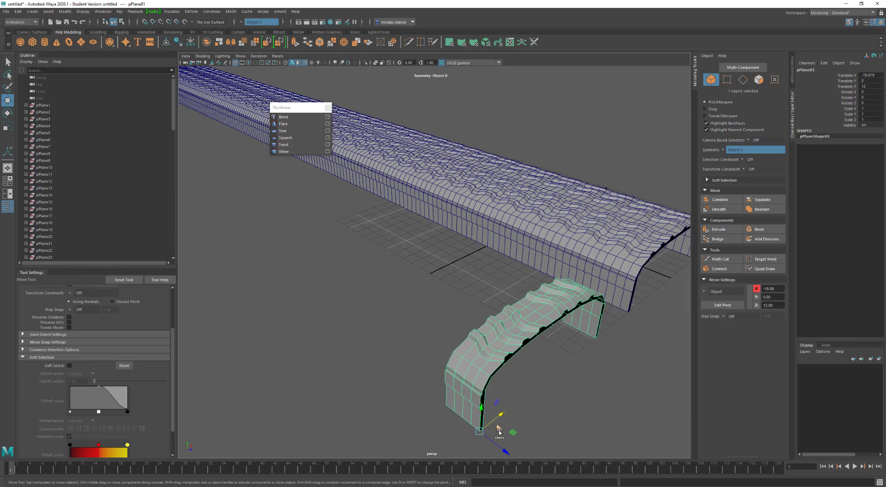
- Duplicate pPlane81, move the copy along Z to about 9.73, and repeat the duplicate with transform three times
key(ctrl+d)
drag(501, 449, 427, 403)
key(shift+d)
key(shift+d)
key(shift+d)
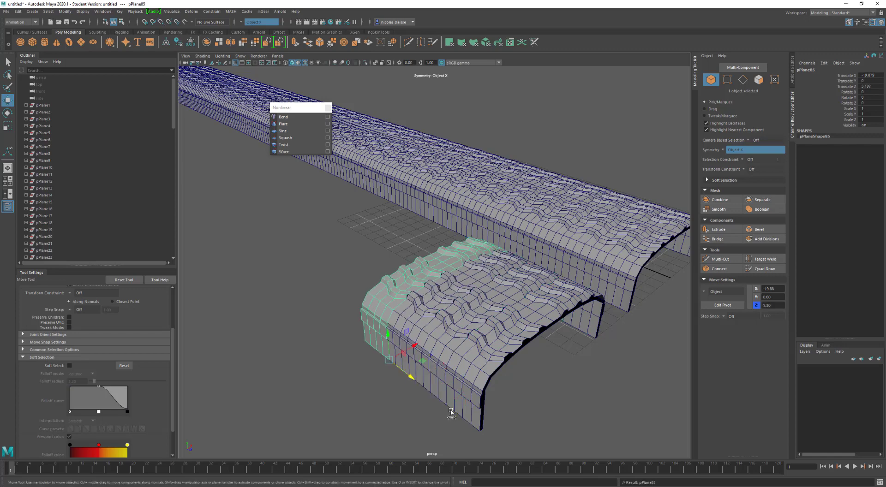
- Combine the five arched segments into a single mesh
drag(503, 390, 317, 275)
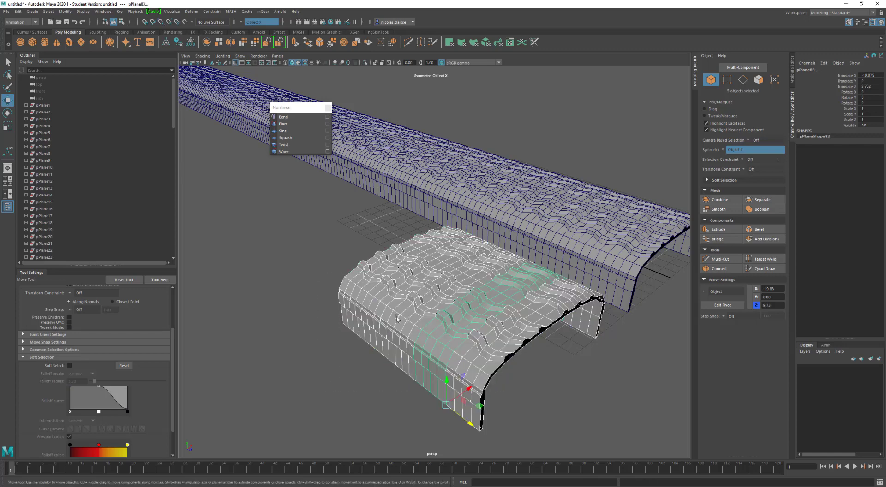
shift+right_drag(397, 307, 399, 456)
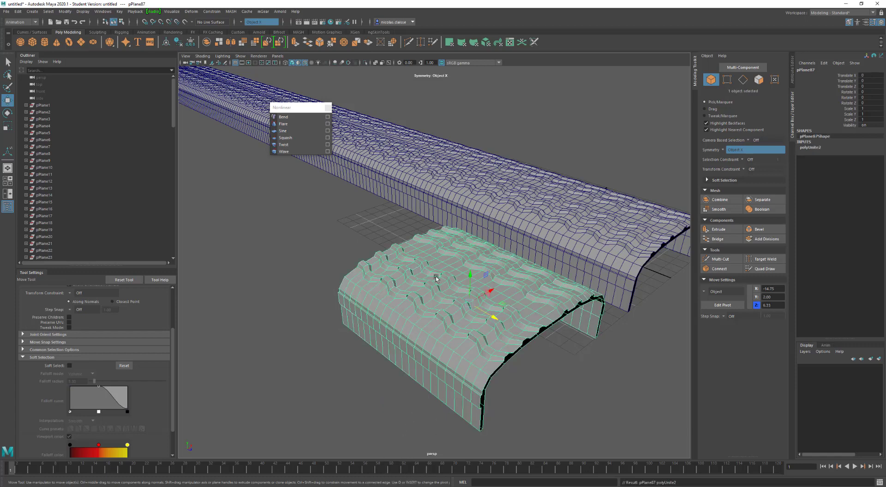
alt+drag(452, 342, 494, 336)
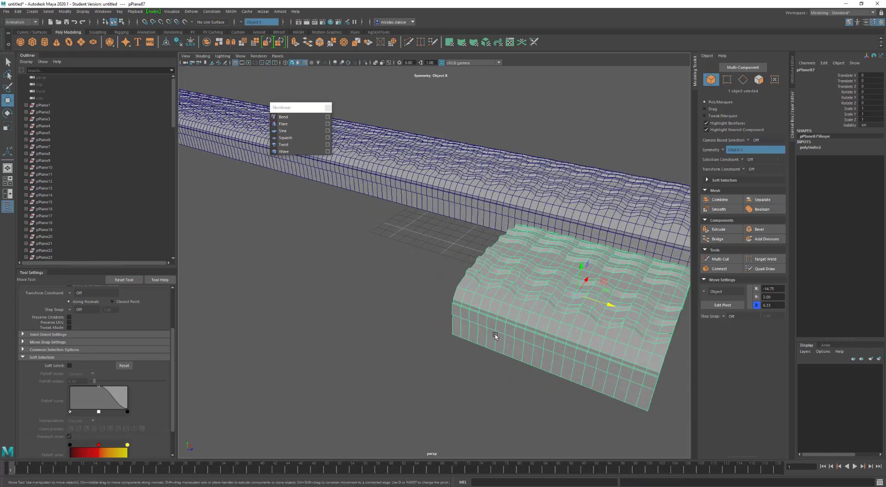
alt+drag(610, 333, 566, 307)
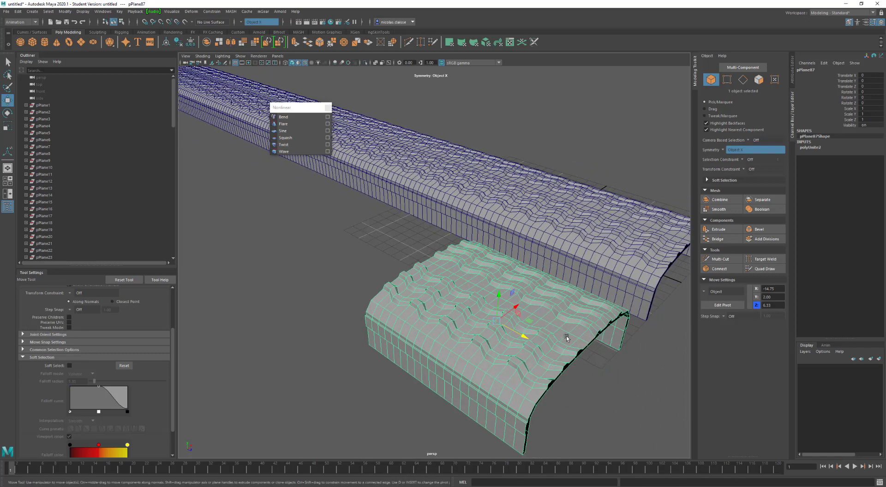
- Merge the border vertices between the combined mesh's segments with a Distance Threshold of about 0.153, and return to object mode
shift+right_drag(566, 307, 543, 314)
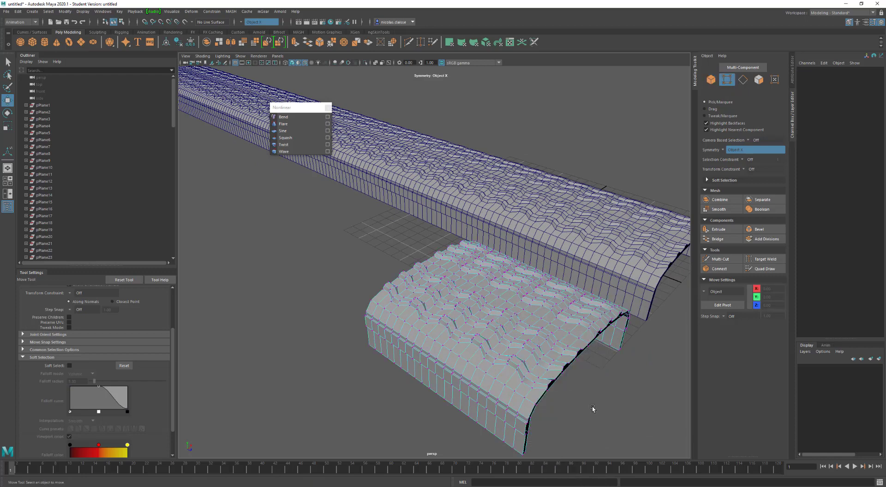
drag(610, 415, 312, 174)
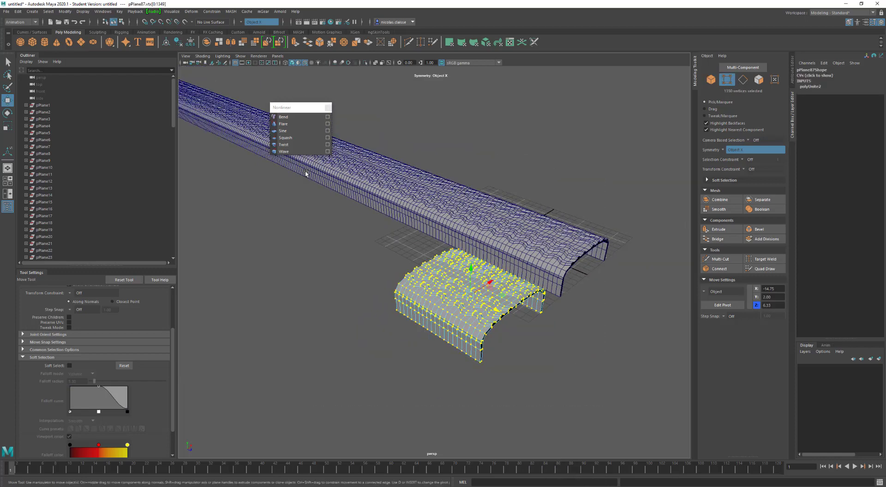
ctrl+right_drag(442, 282, 446, 354)
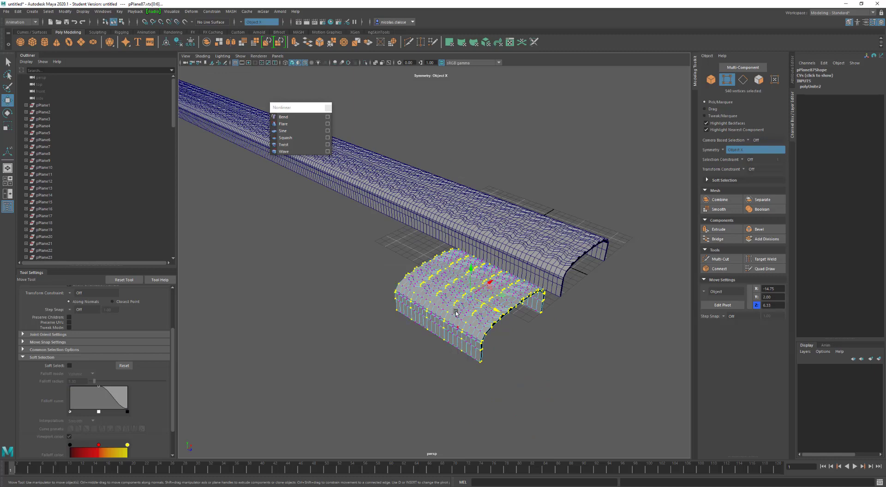
scroll(457, 316, up, 6)
shift+right_drag(459, 319, 488, 290)
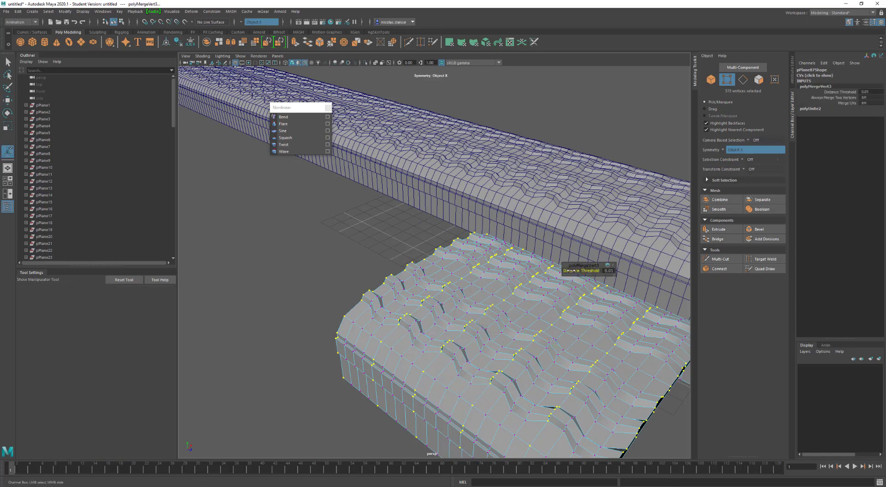
mouse_move(571, 271)
mouse_down()
mouse_move(581, 271)
mouse_move(572, 265)
mouse_up()
drag(582, 269, 641, 273)
key(q)
key(F8)
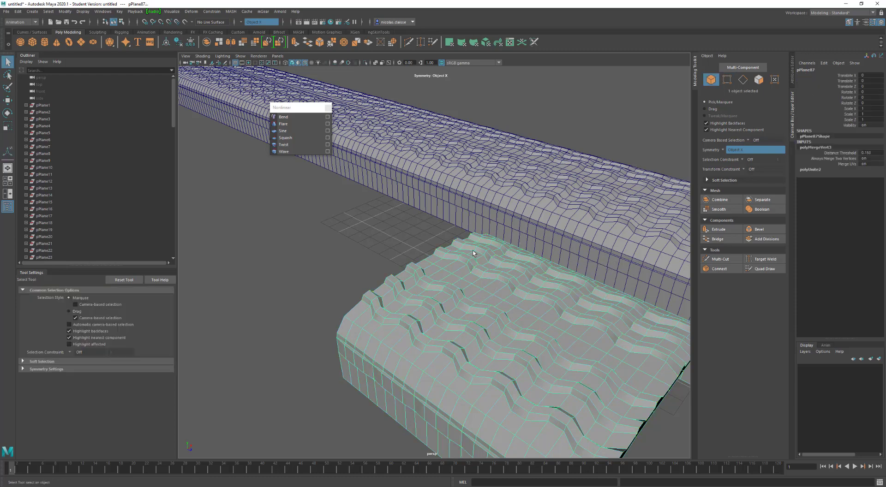
- Apply a nonlinear Bend deformer to the long ridged strip pPlane82
scroll(460, 298, down, 2)
click(545, 217)
scroll(509, 167, down, 4)
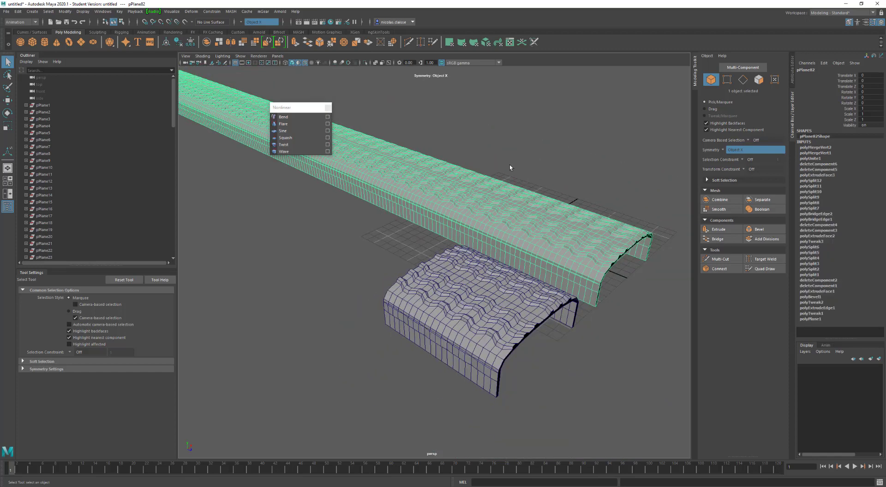
click(283, 117)
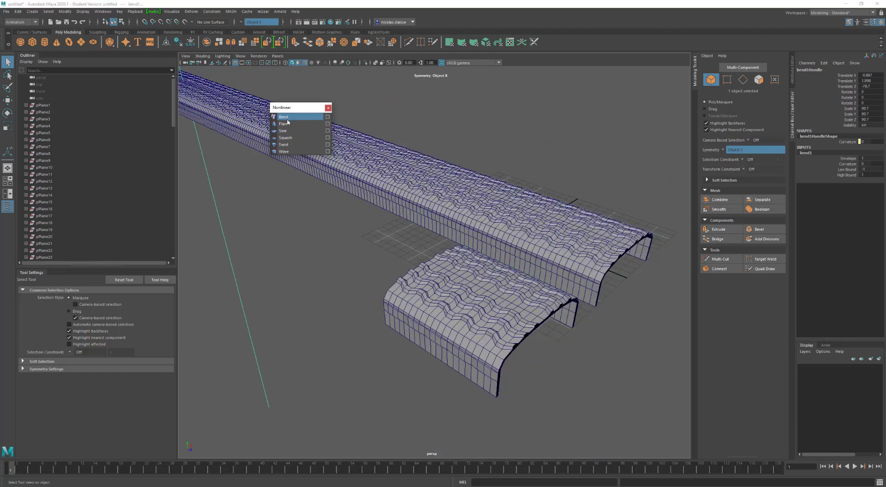
- Give the long strip's bend1 deformer a slight positive Curvature
scroll(305, 185, down, 4)
alt+drag(301, 198, 362, 290)
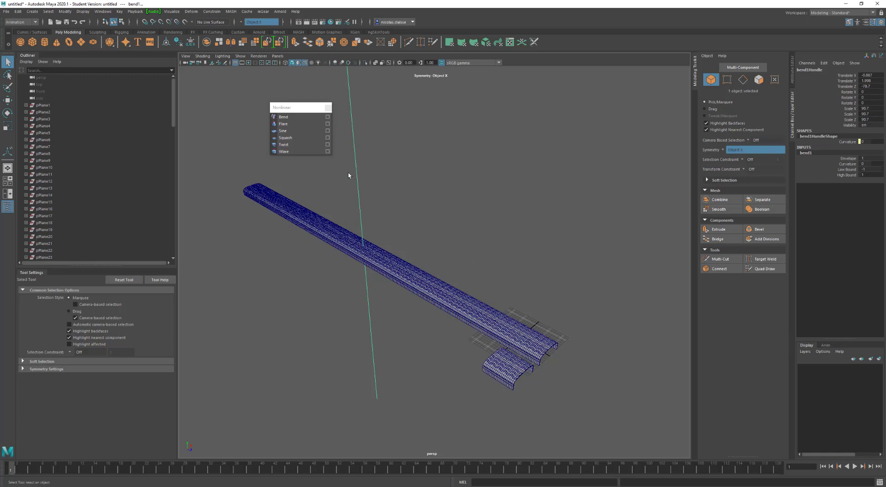
click(833, 142)
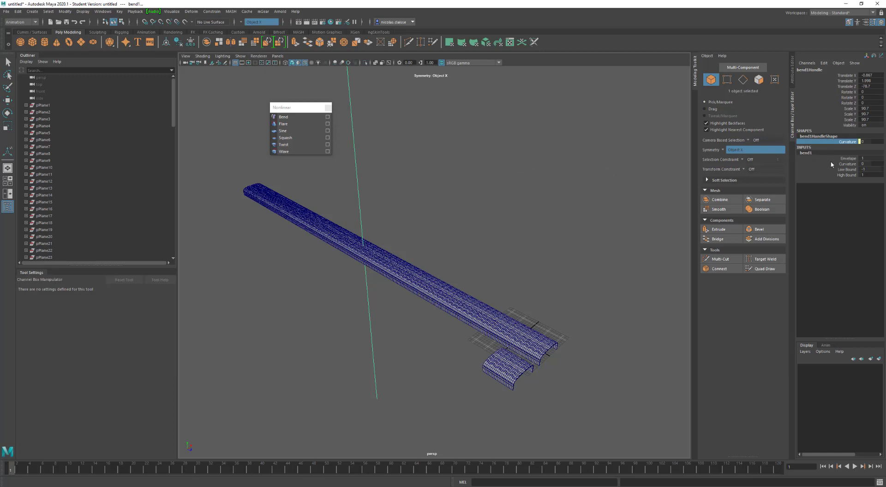
click(848, 164)
middle_drag(564, 172, 580, 218)
alt+drag(540, 222, 511, 214)
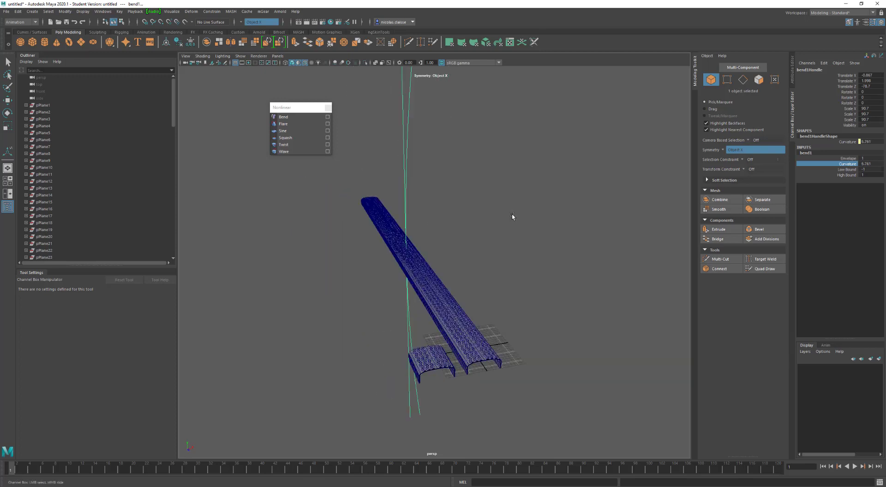
- Rotate the long strip's bend handle to -90 on X with 15-degree step snapping
key(e)
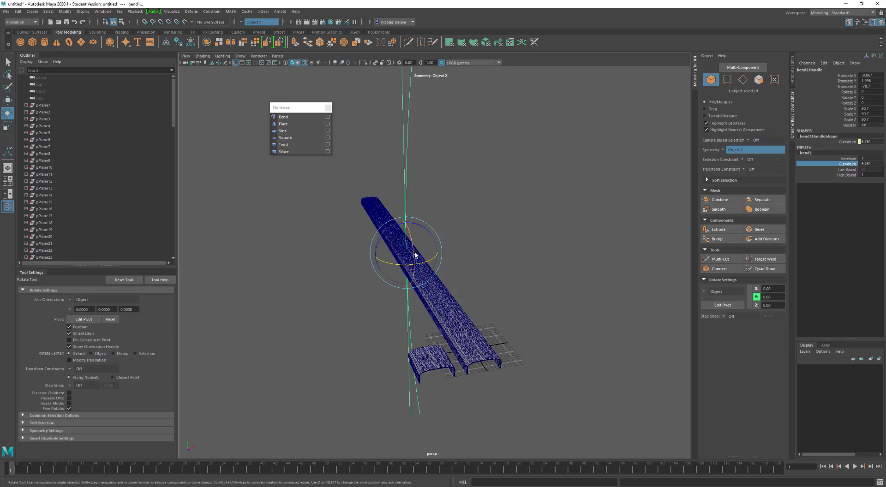
key(q)
key(e)
key(k)
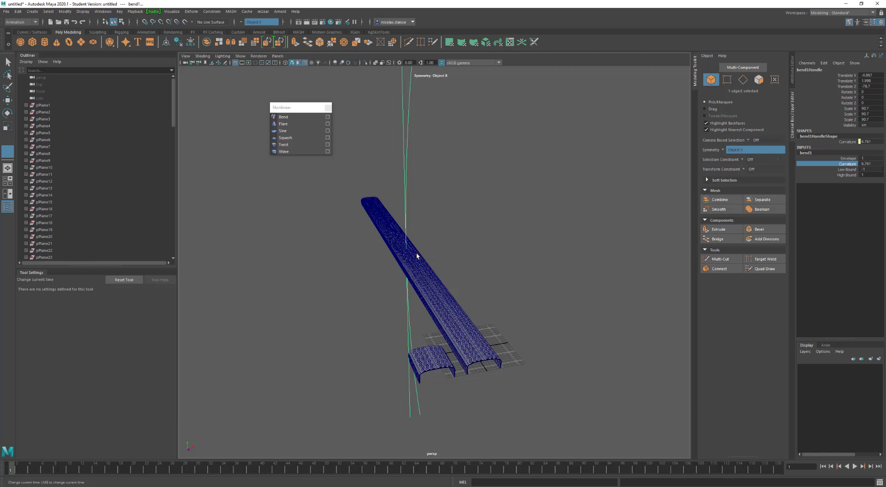
key(e)
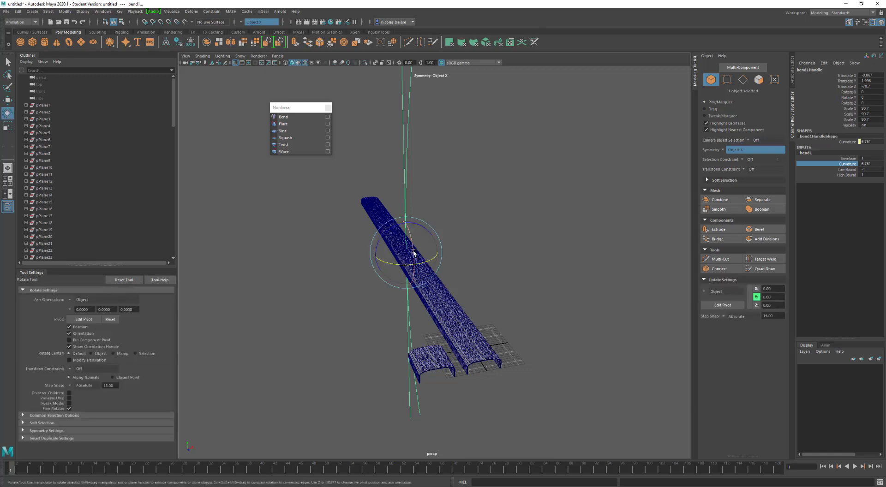
drag(414, 253, 398, 214)
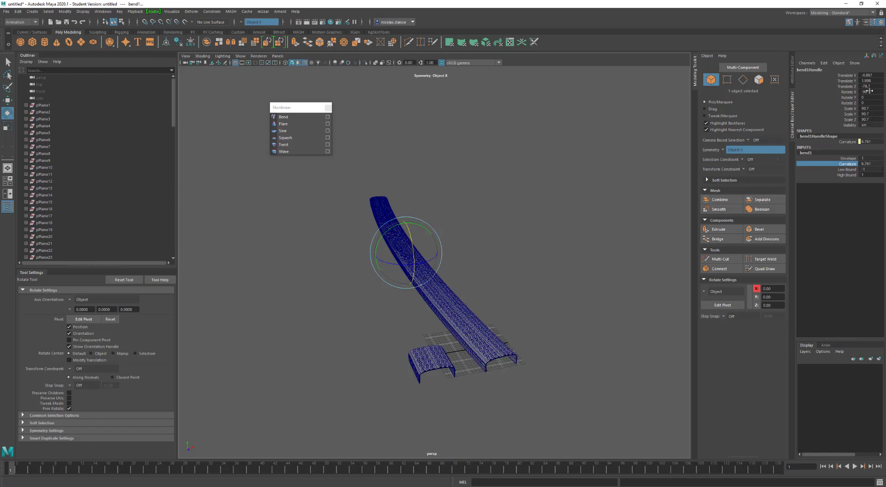
mouse_move(493, 200)
middle_down()
mouse_move(528, 205)
mouse_move(494, 200)
middle_up()
key(ctrl+z)
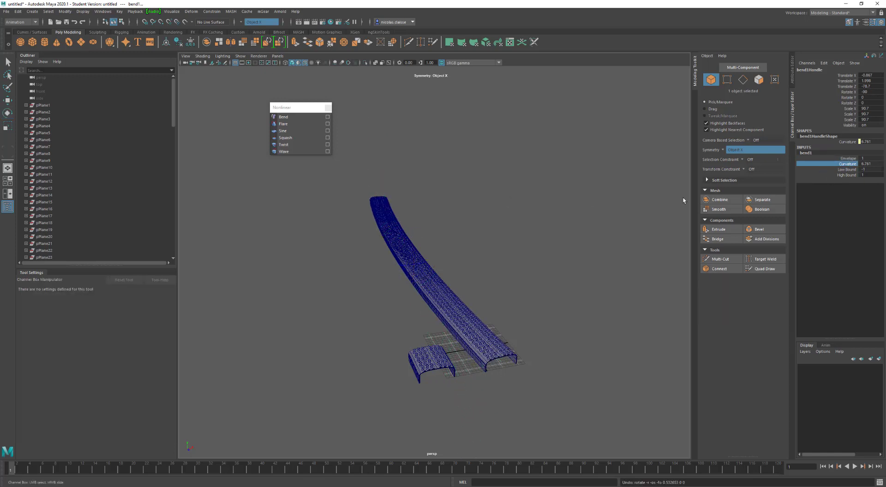
- Increase the bend1 Curvature to 180 so the strip closes into a full ring
middle_drag(475, 241, 775, 257)
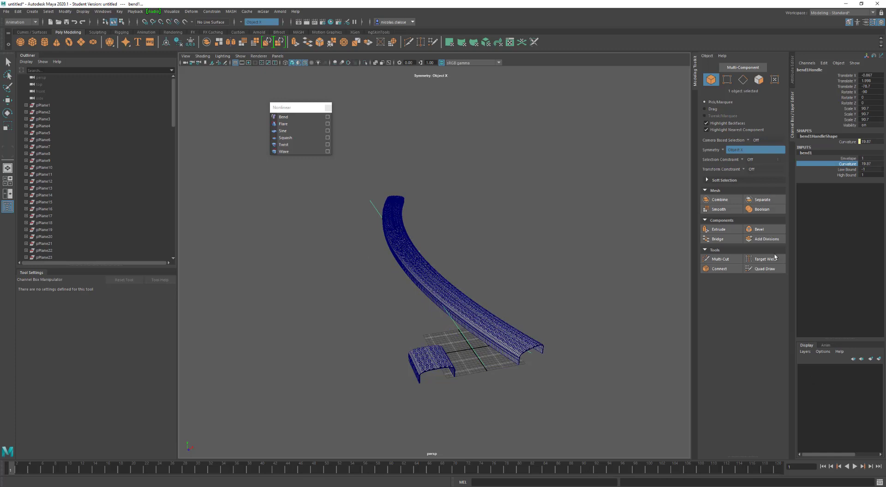
middle_drag(335, 269, 350, 257)
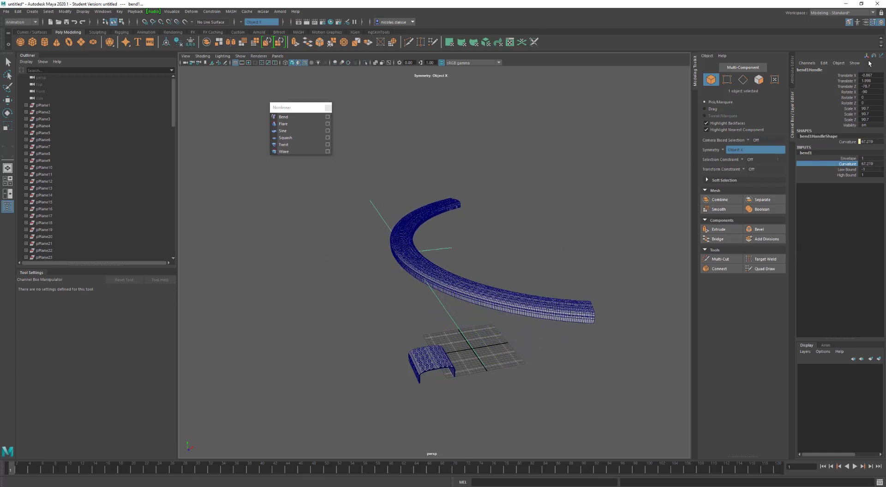
middle_drag(336, 241, 751, 239)
alt+drag(517, 256, 494, 274)
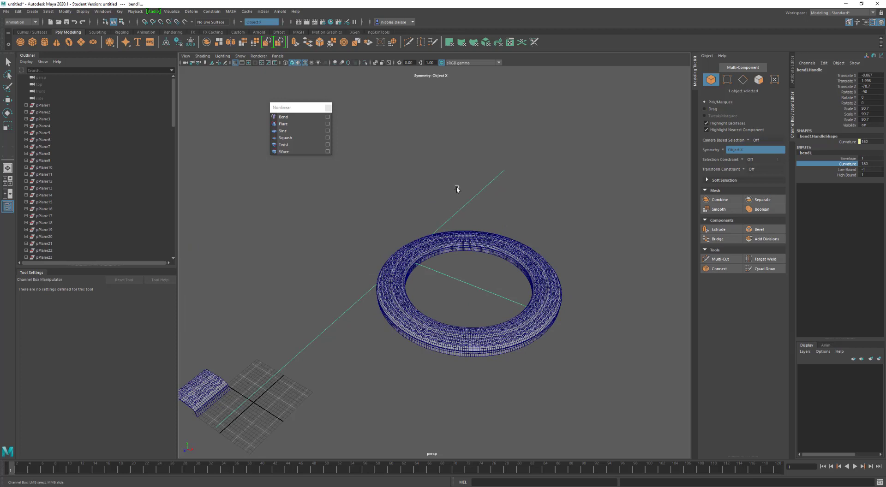
- Turn the ring upright by setting the bend handle's Rotate Z to -90
key(e)
drag(415, 242, 435, 282)
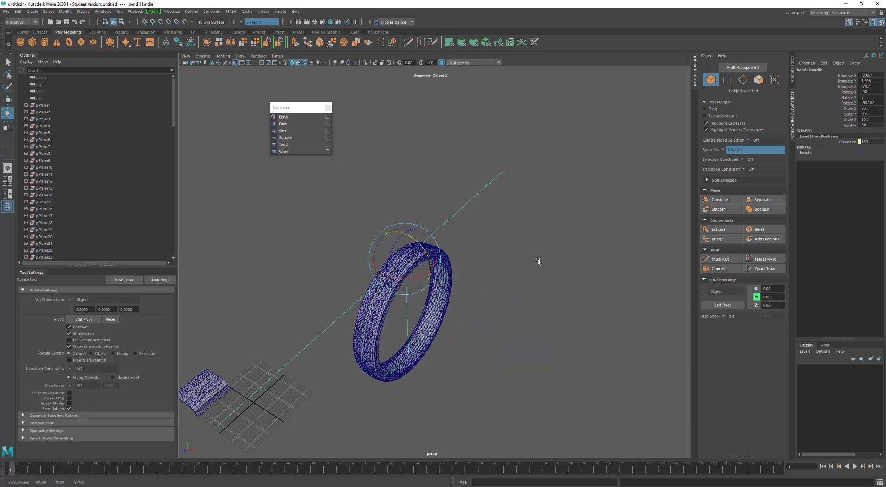
double_click(871, 102)
key(BackSpace)
text(-90)
key(Return)
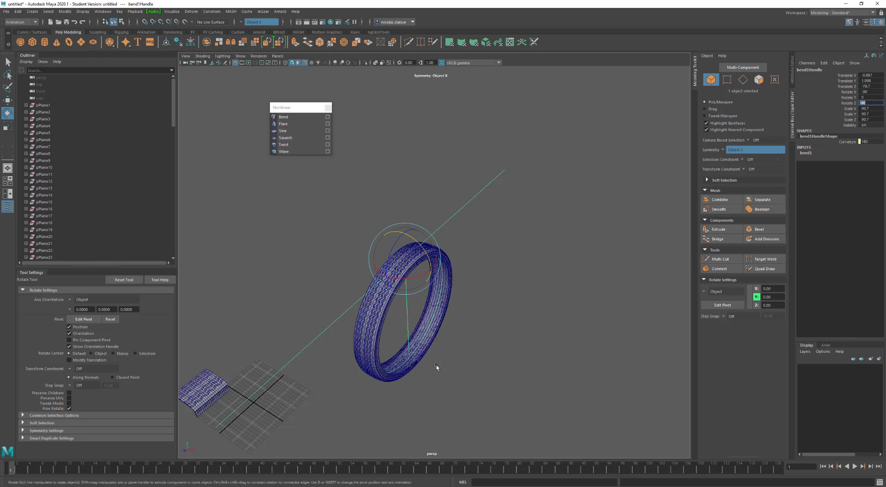
- Select all vertices of the ring mesh pPlane82 and reduce the selection to the border vertices at the seam
alt+drag(465, 395, 518, 376)
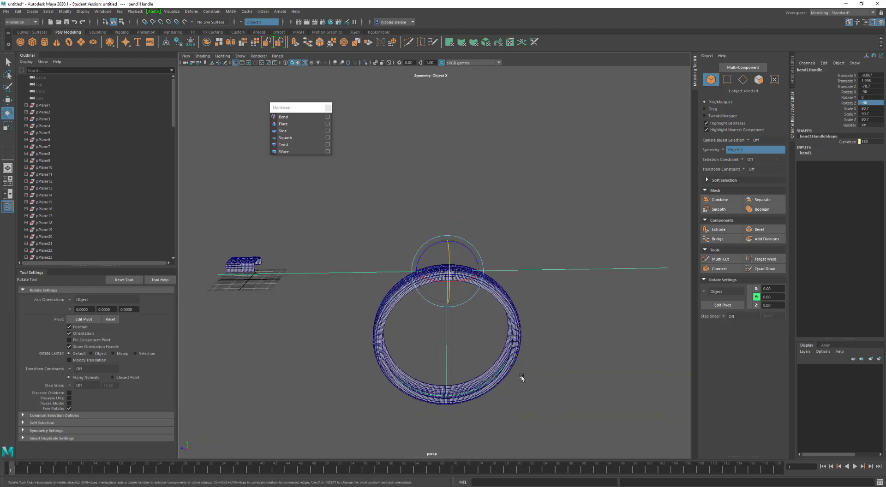
click(505, 350)
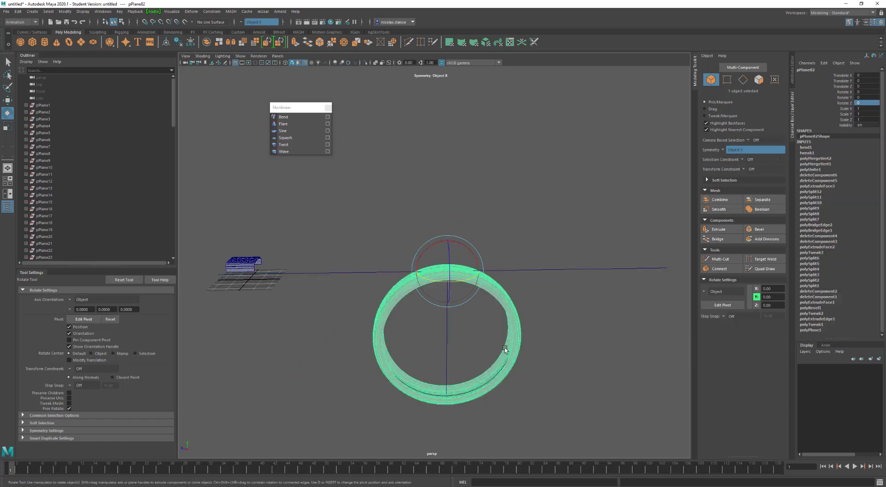
shift+right_drag(505, 307, 473, 299)
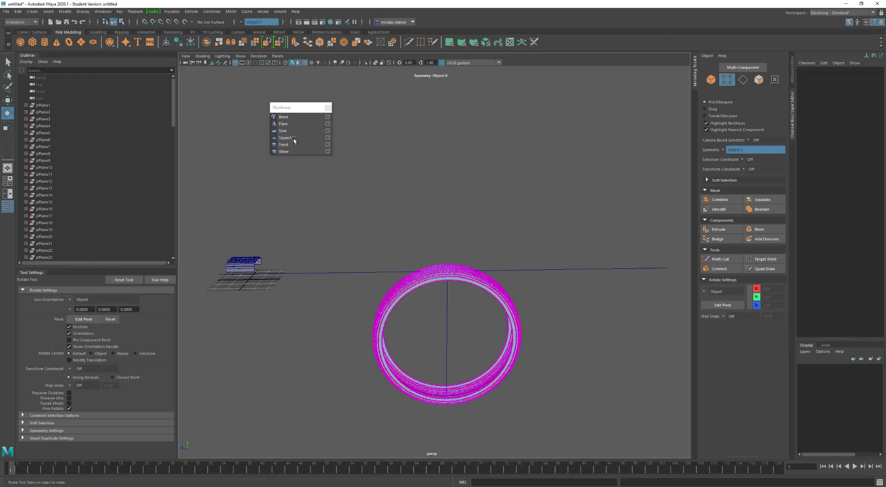
key(ctrl+shift+a)
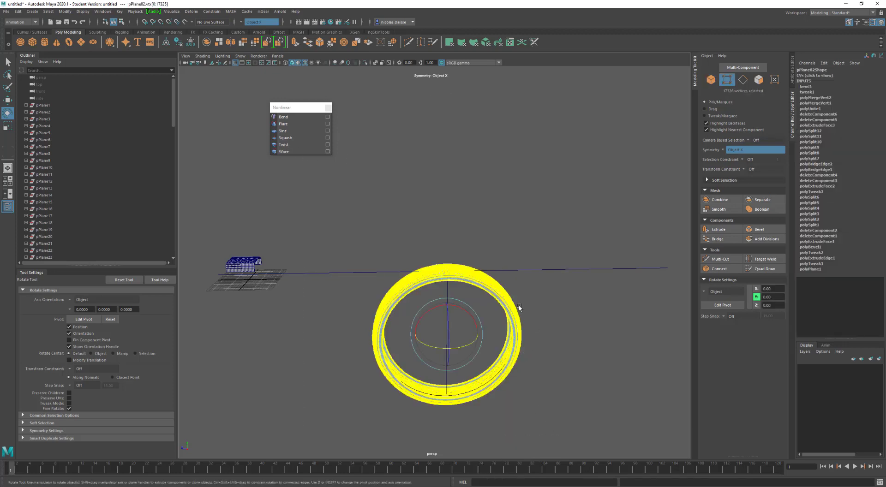
ctrl+right_drag(519, 306, 518, 378)
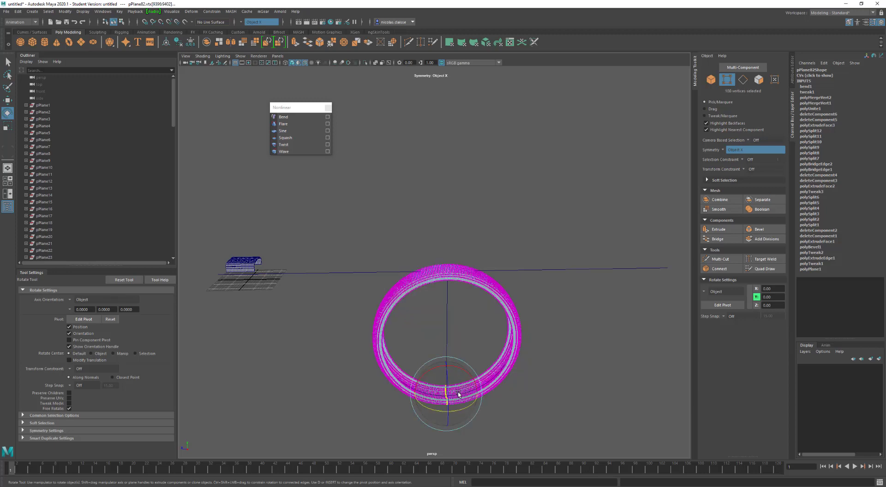
key(f)
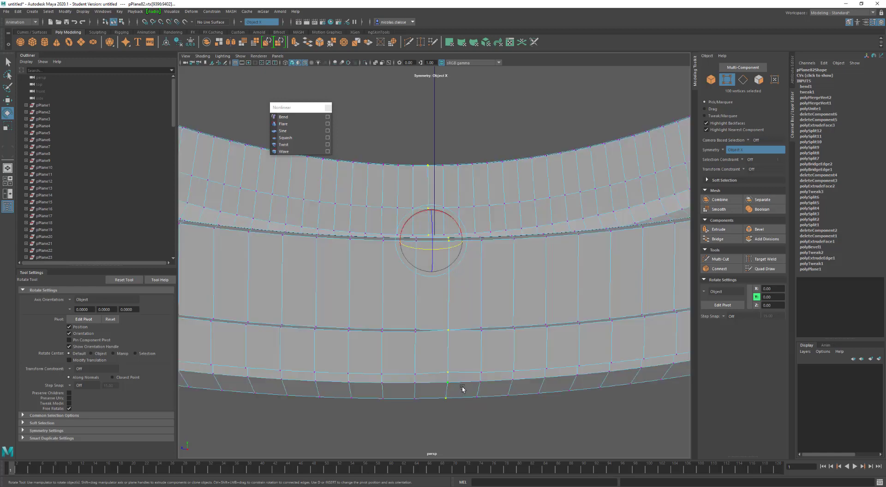
- Merge the selected seam vertices with a Distance Threshold of about 0.19
shift+right_click(466, 366)
mouse_move(466, 349)
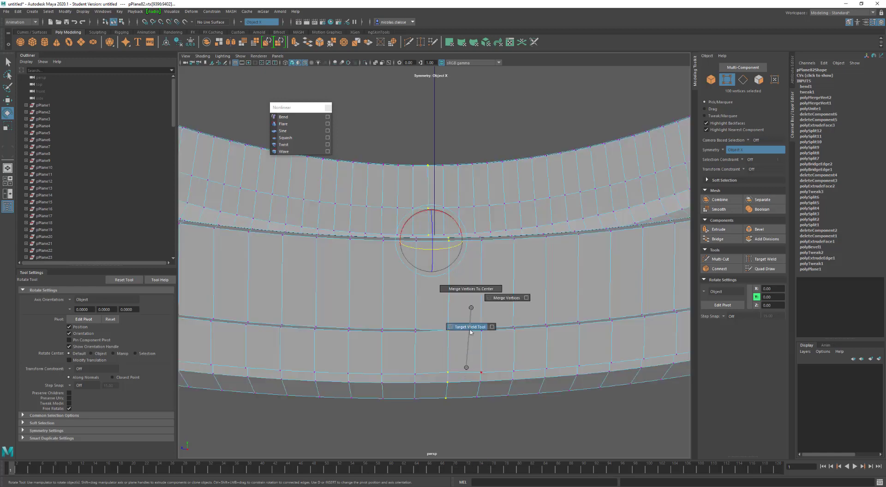
click(468, 323)
shift+right_click(470, 323)
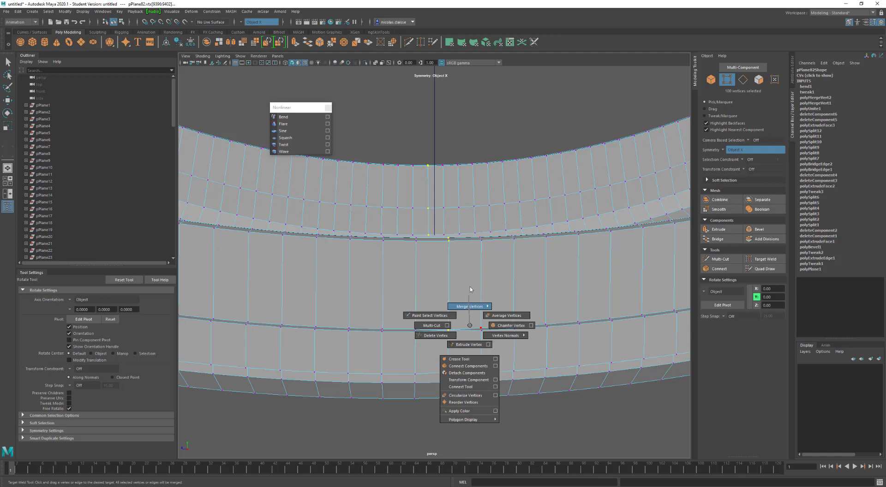
shift+right_drag(470, 289, 493, 277)
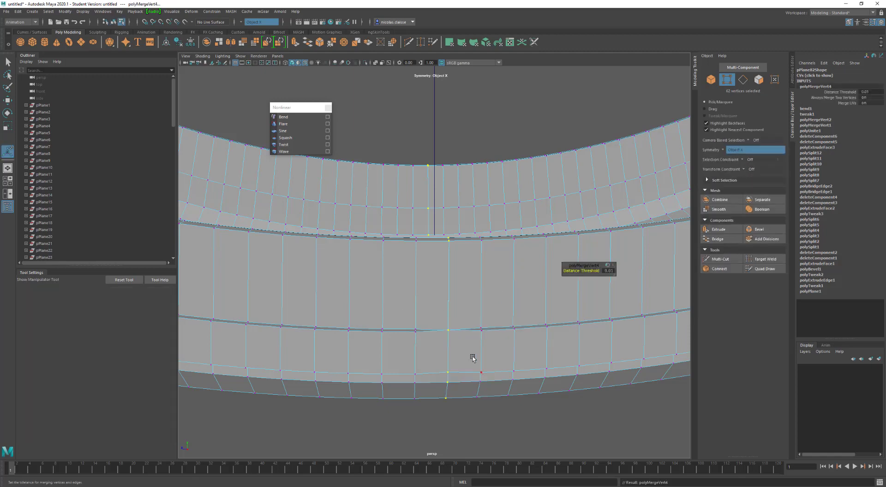
alt+drag(472, 358, 450, 287)
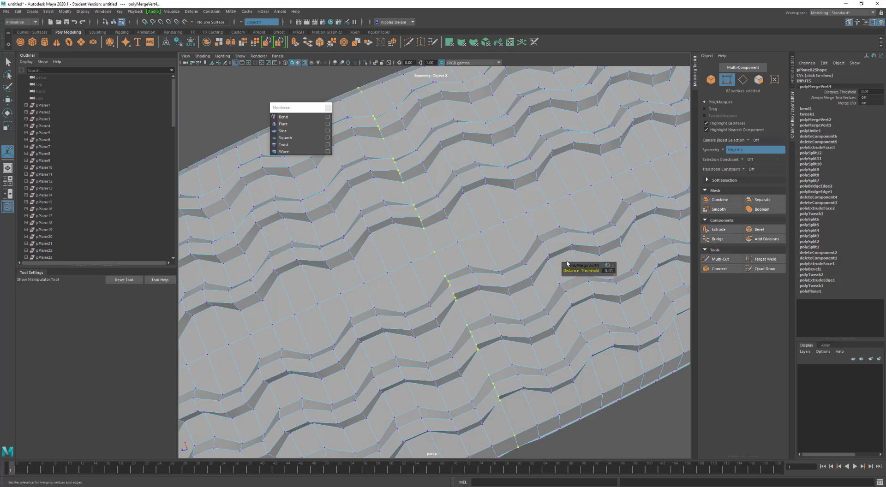
mouse_move(581, 271)
mouse_down()
mouse_move(599, 271)
mouse_move(585, 268)
mouse_up()
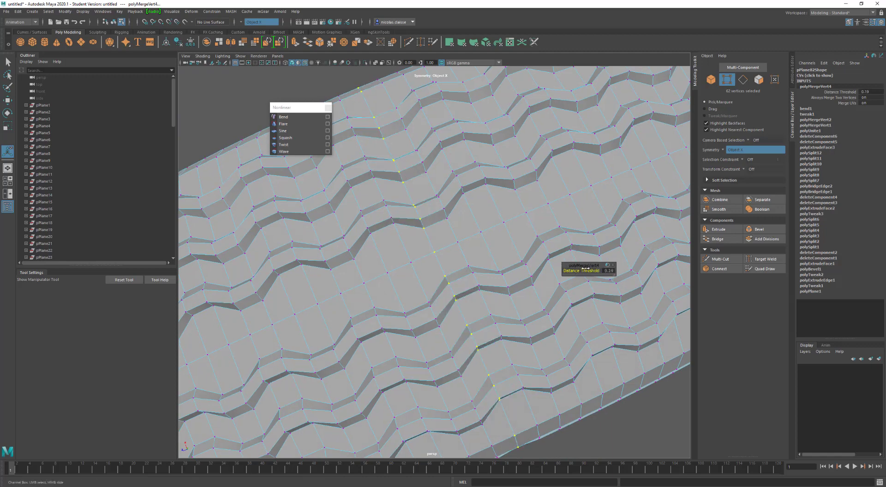
alt+drag(405, 233, 521, 274)
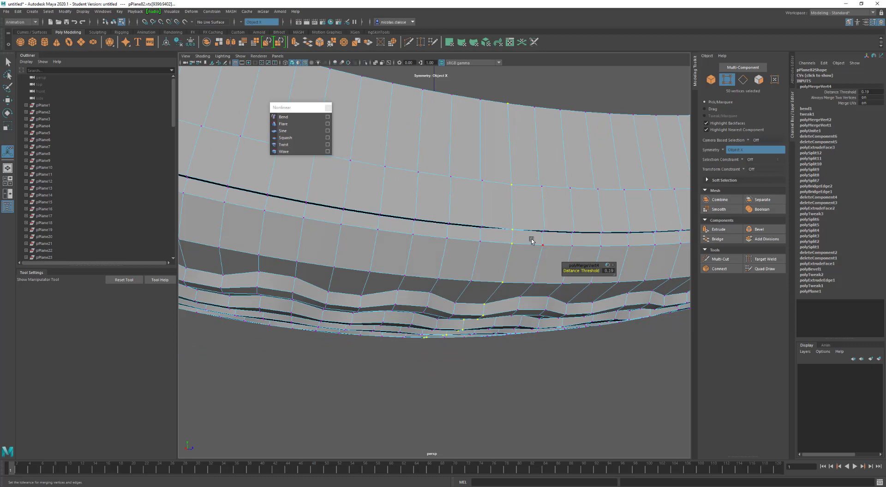
alt+drag(528, 237, 480, 220)
key(f)
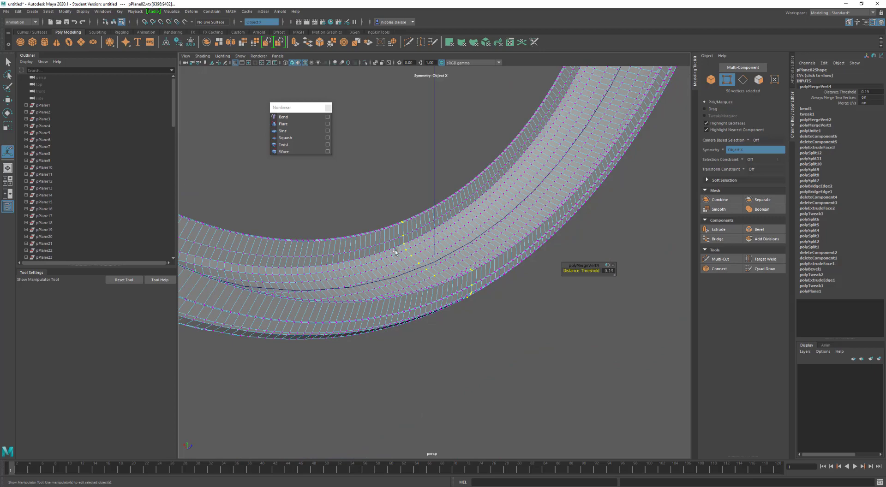
- Return to object mode, deselect the tire and turn off its wireframe overlay to show the plain shaded model
alt+right_drag(395, 251, 245, 194)
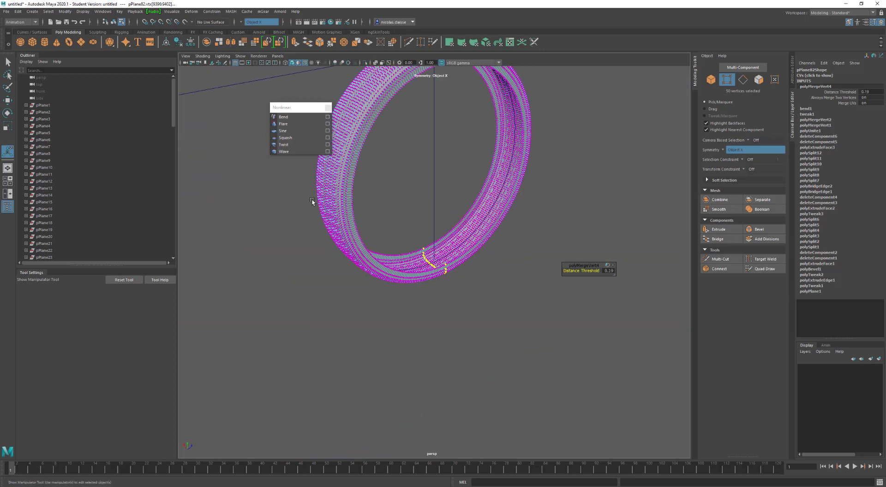
alt+drag(312, 197, 332, 272)
key(q)
key(F8)
click(418, 272)
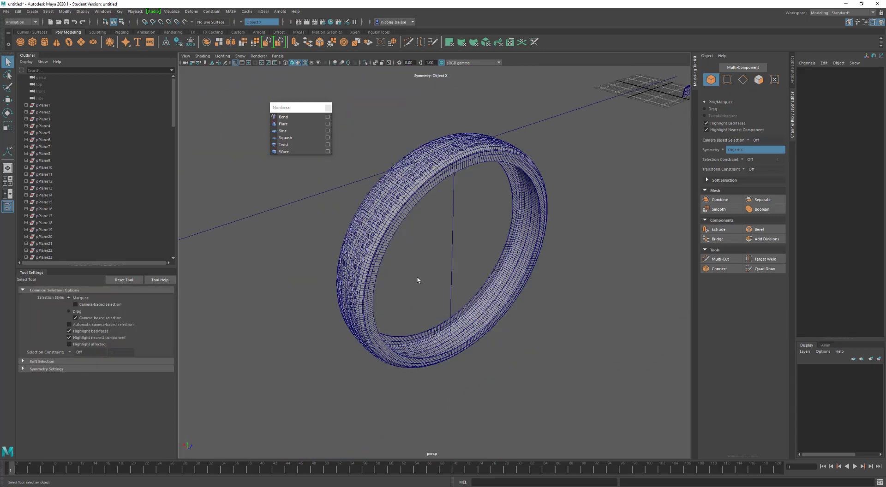
click(305, 63)
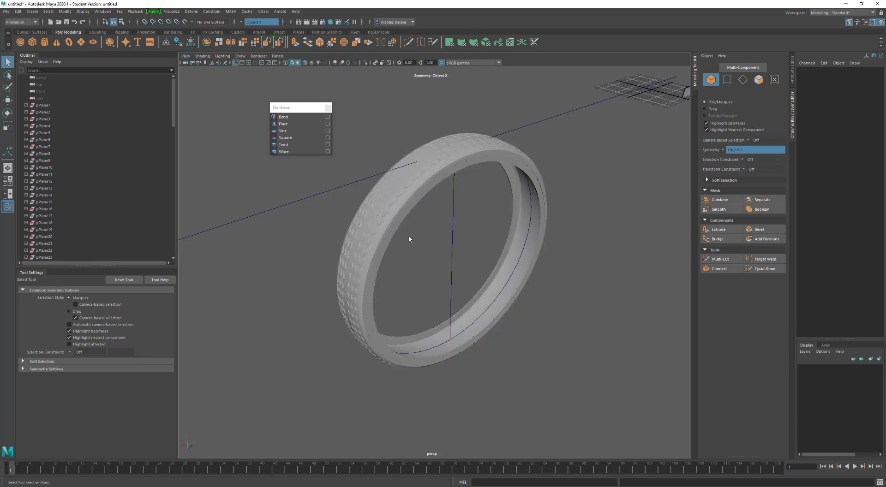
mouse_move(409, 239)
alt+mouse_down()
mouse_move(411, 259)
mouse_move(459, 252)
mouse_move(409, 257)
mouse_move(350, 189)
alt+mouse_up()
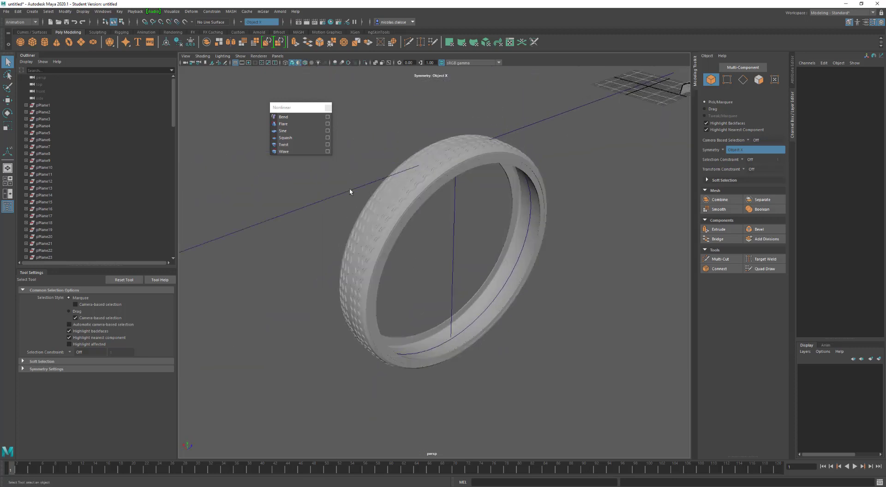
click(328, 216)
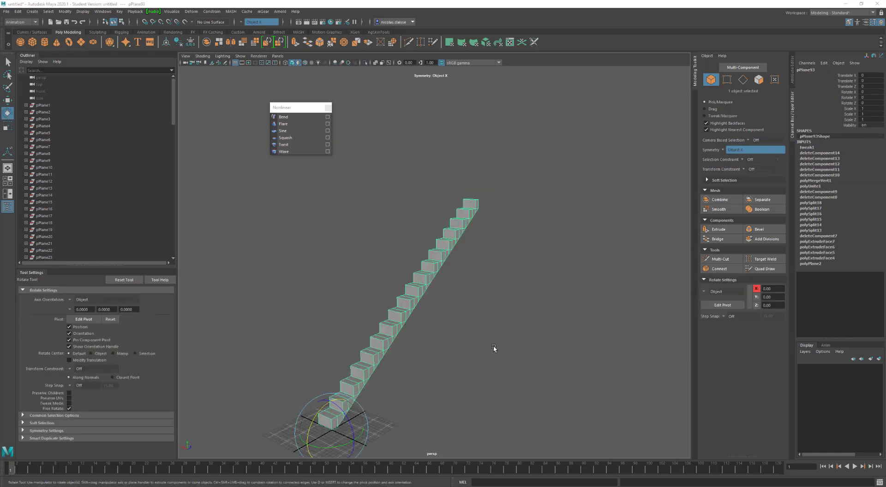
- Apply a nonlinear Bend deformer to the staircase mesh and give it a Curvature of about 32
alt+drag(492, 351, 476, 304)
alt+drag(445, 354, 422, 321)
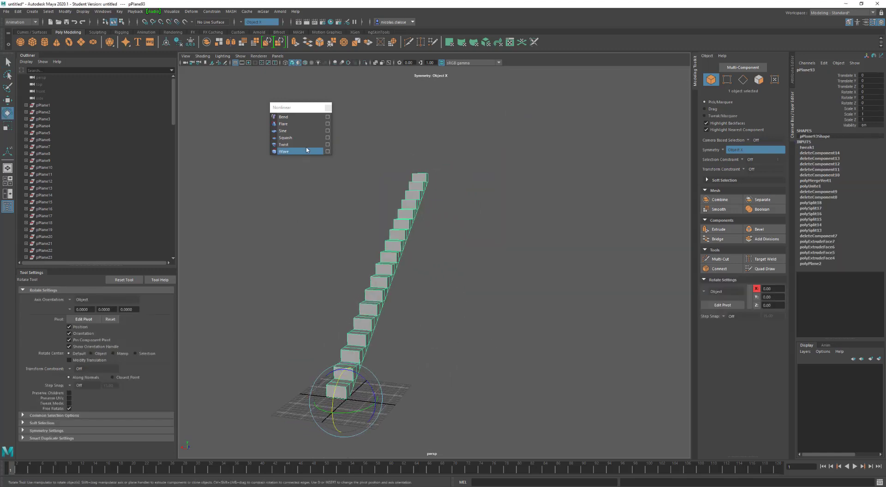
click(295, 118)
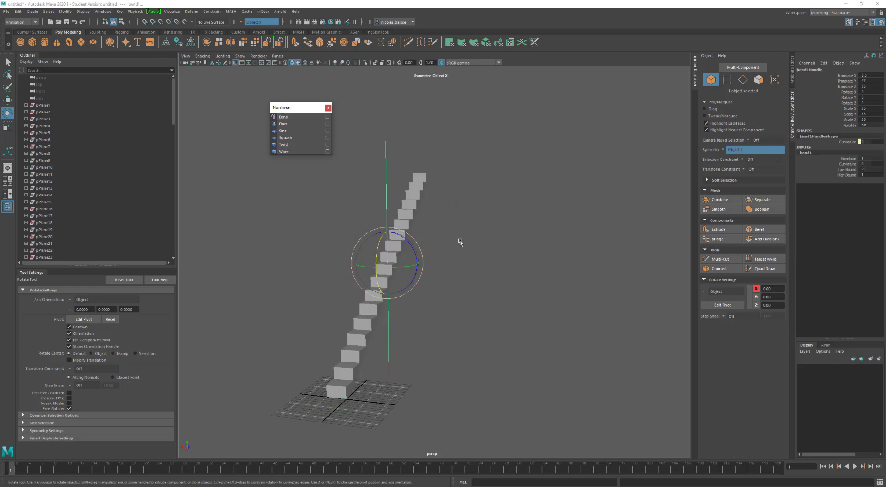
click(845, 164)
mouse_move(510, 205)
middle_down()
mouse_move(593, 211)
mouse_move(513, 209)
middle_up()
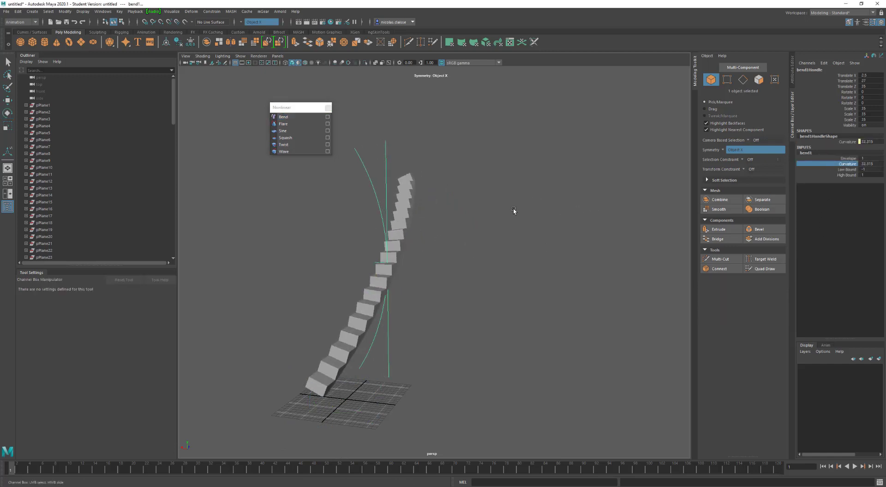
- Rotate the staircase's bend handle to 90 on X with 15-degree step snapping
key(e)
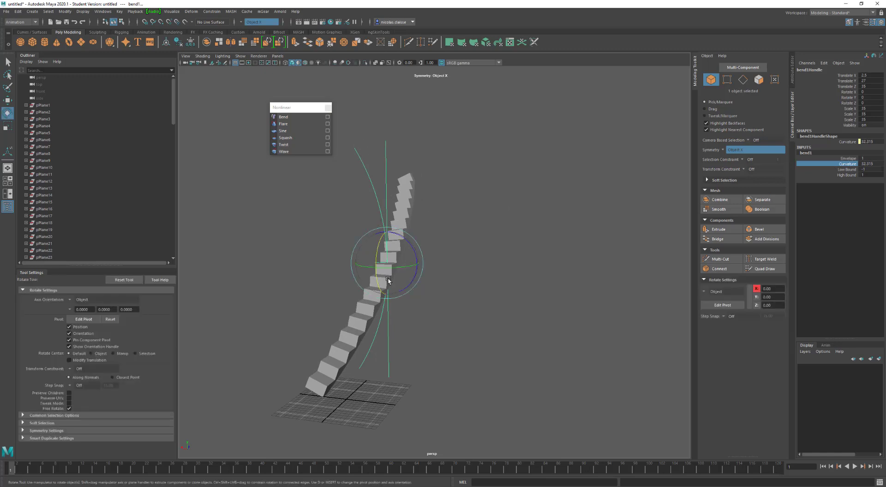
key(j)
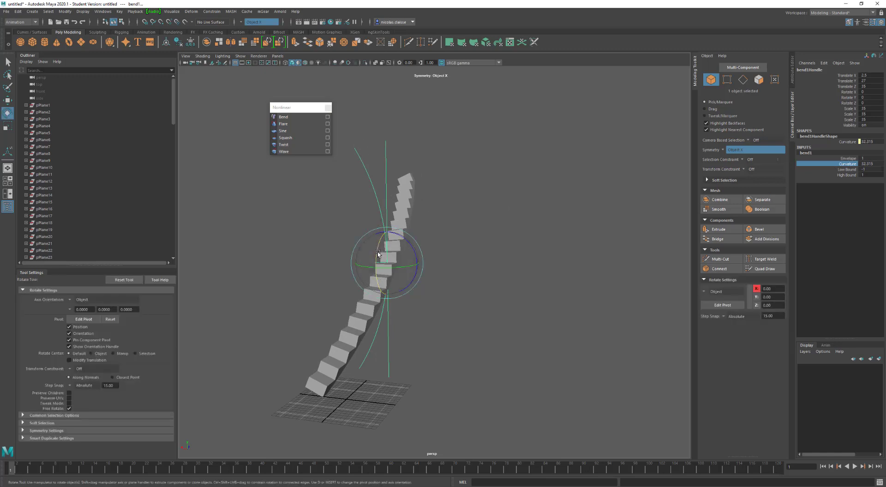
drag(378, 254, 384, 211)
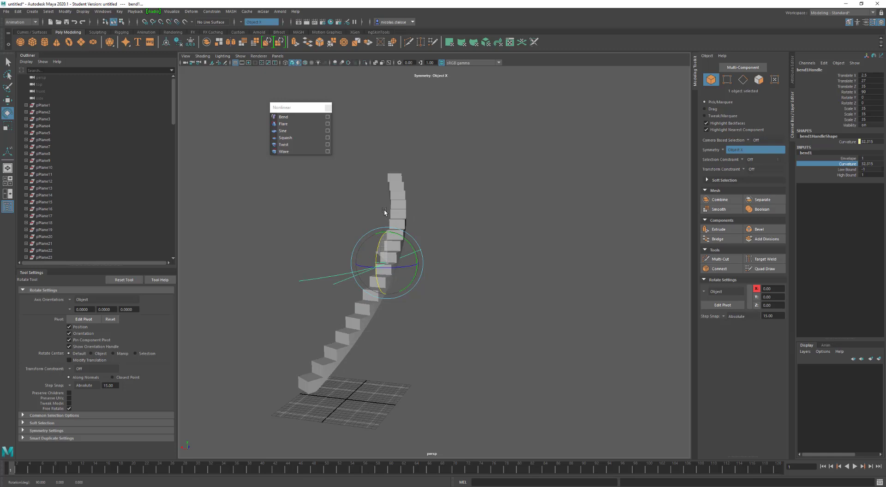
mouse_move(375, 316)
alt+mouse_down()
mouse_move(394, 299)
mouse_move(344, 322)
mouse_move(346, 332)
mouse_move(369, 318)
alt+mouse_up()
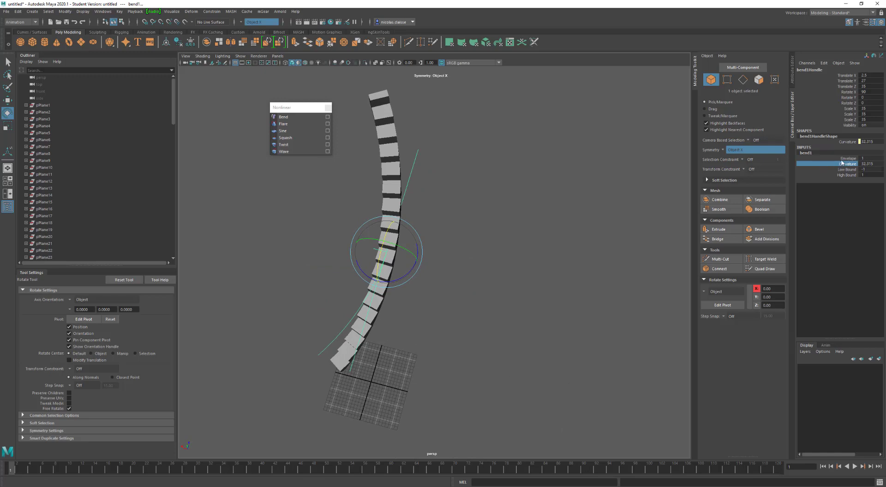
- Set the Curvature of the staircase's bend deformer to 360
middle_drag(452, 185, 522, 196)
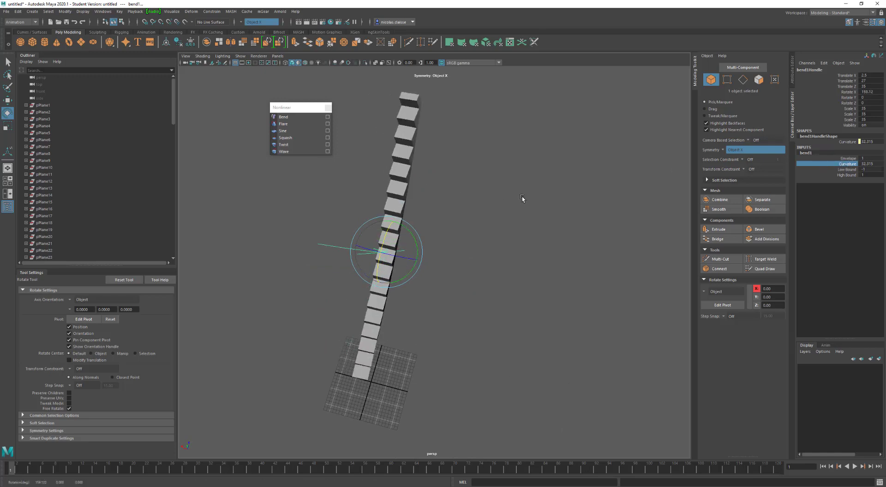
key(ctrl+z)
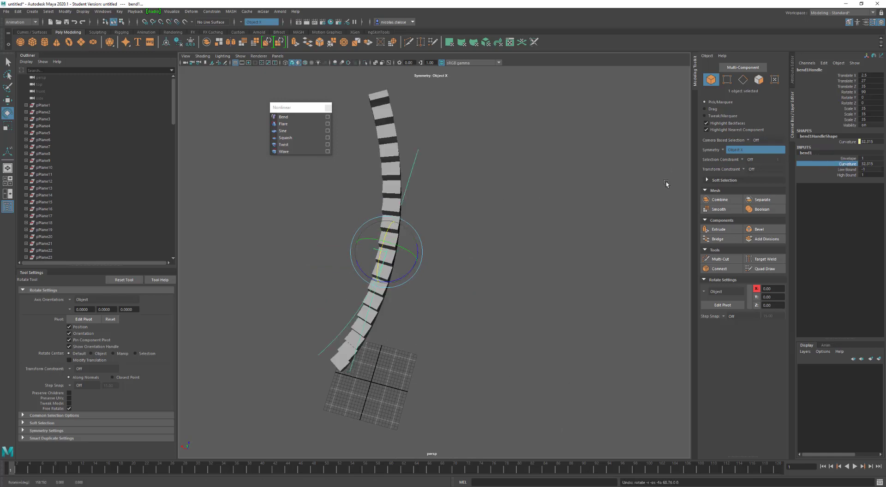
click(814, 167)
middle_drag(411, 223, 883, 331)
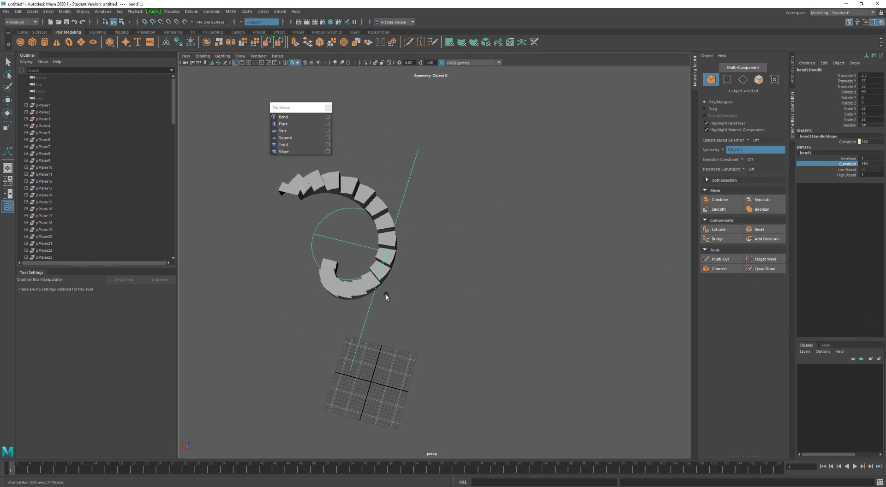
scroll(386, 297, up, 2)
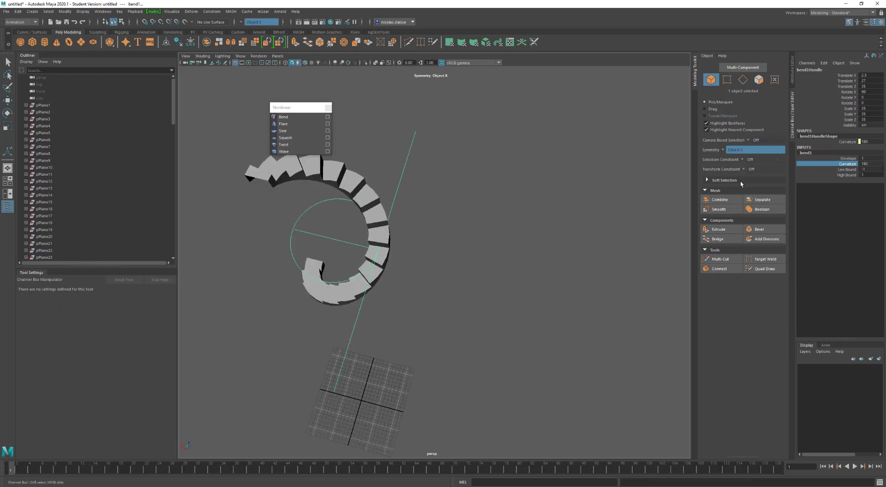
double_click(868, 163)
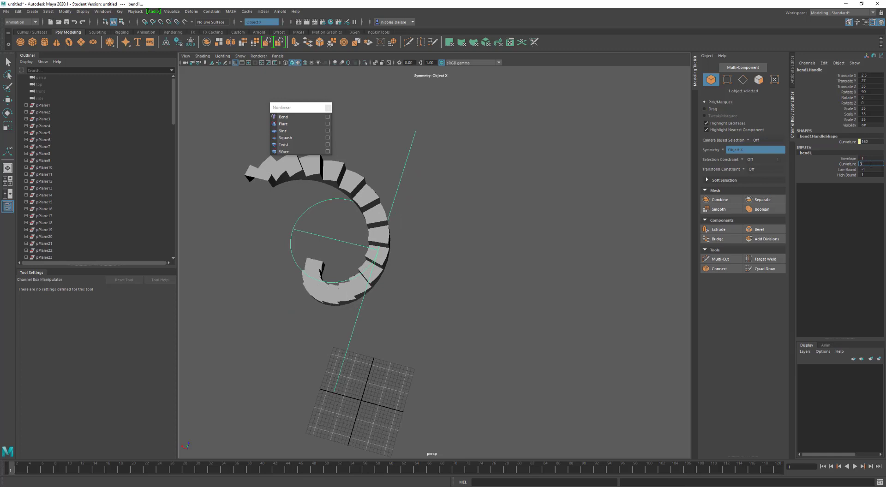
key(Return)
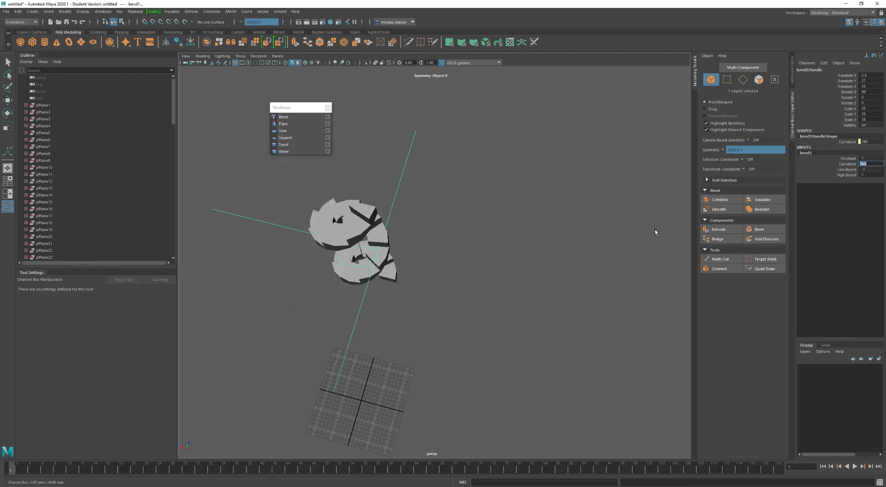
- Move the bend handle along X to about 13.9 so the staircase winds into a wider spiral
key(e)
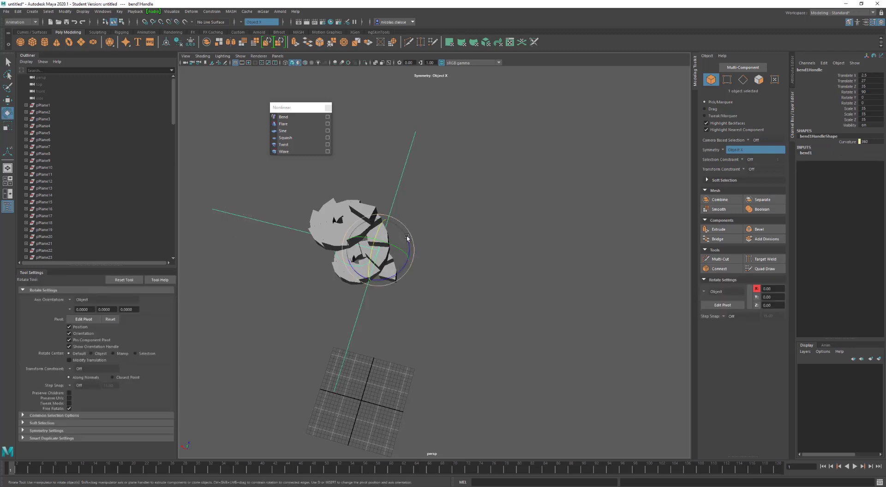
key(w)
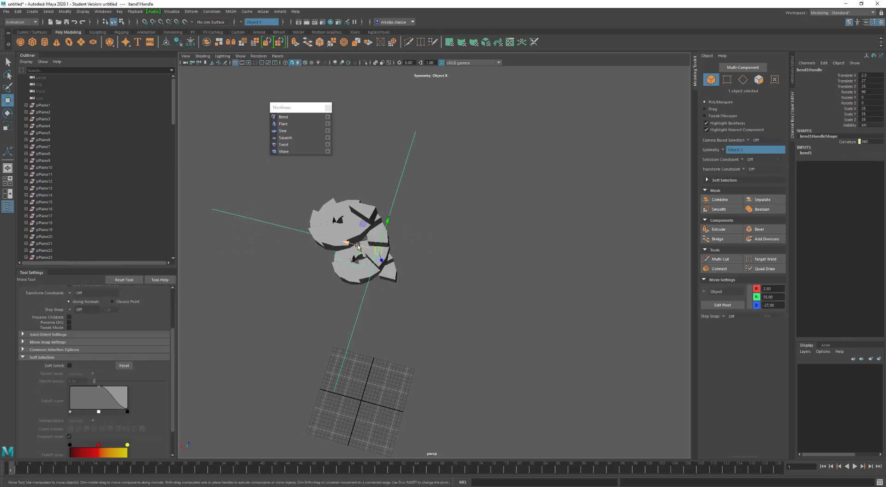
drag(357, 246, 406, 198)
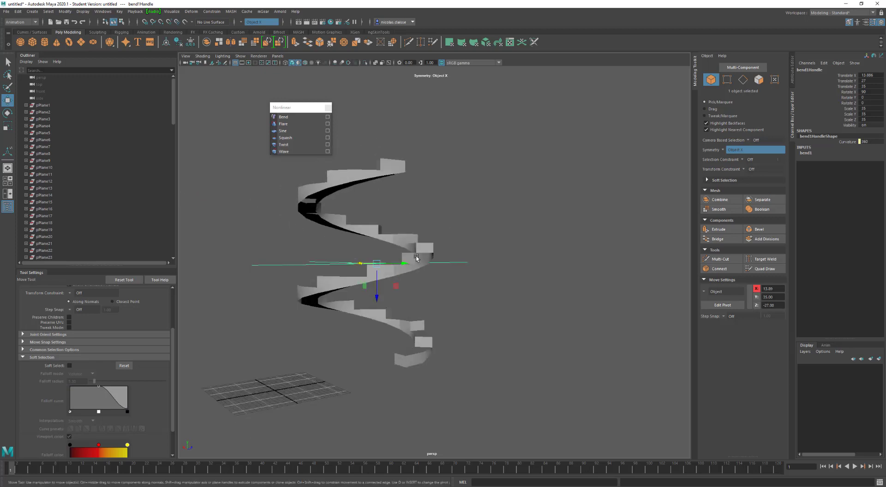
alt+drag(416, 259, 548, 320)
scroll(484, 351, up, 5)
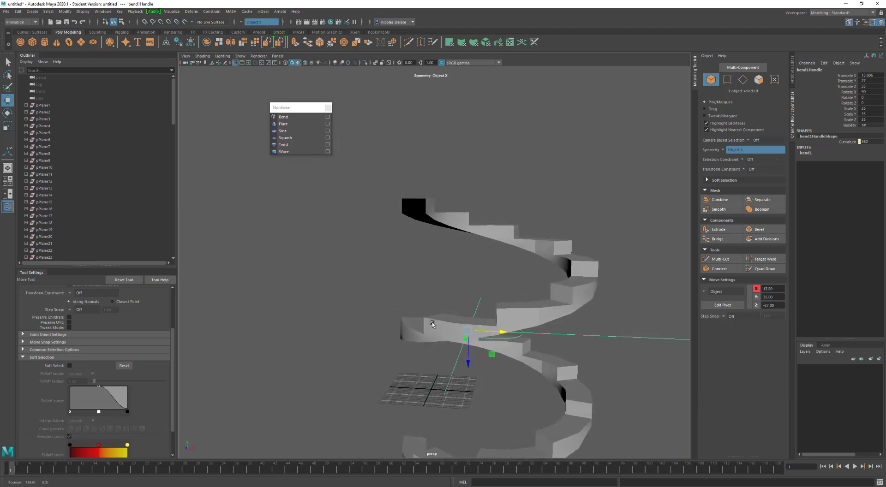
alt+drag(432, 324, 476, 324)
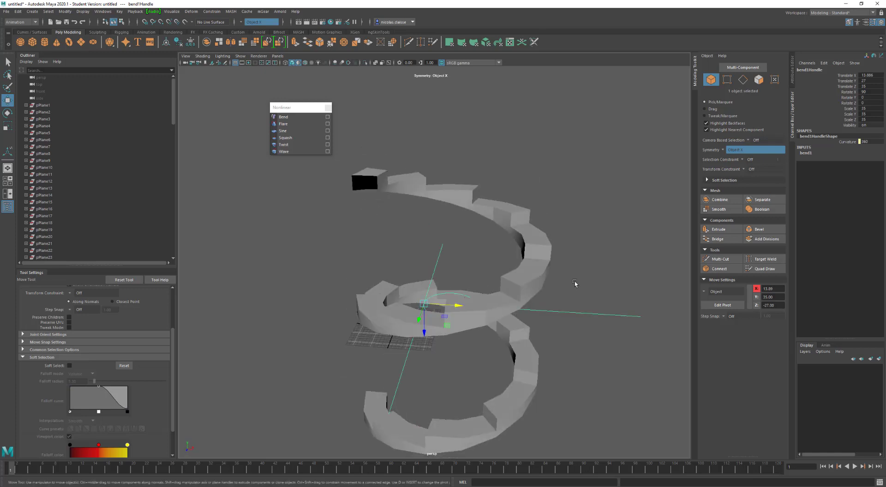
- Deselect everything, view the spiral staircase's edges in edge mode, and return to object mode
key(F10)
click(614, 256)
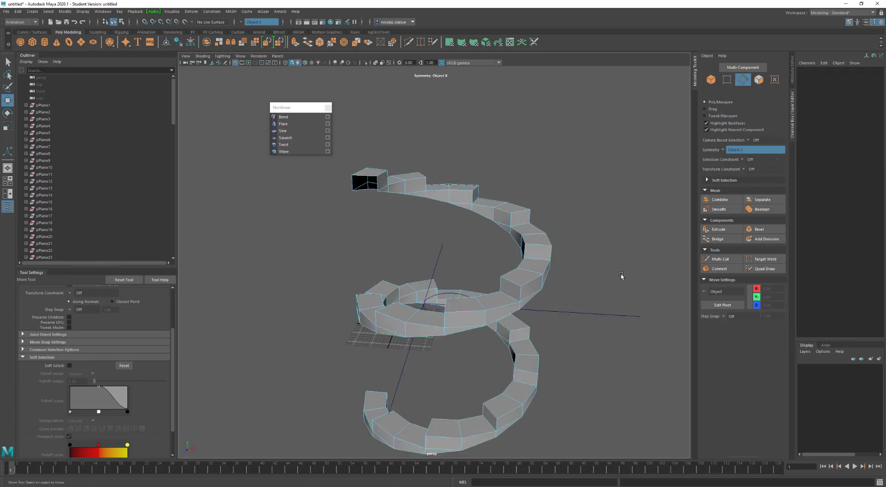
key(F8)
mouse_move(529, 259)
alt+mouse_down()
mouse_move(452, 267)
mouse_move(504, 258)
mouse_move(515, 289)
mouse_move(608, 276)
mouse_move(533, 283)
mouse_move(518, 268)
alt+mouse_up()
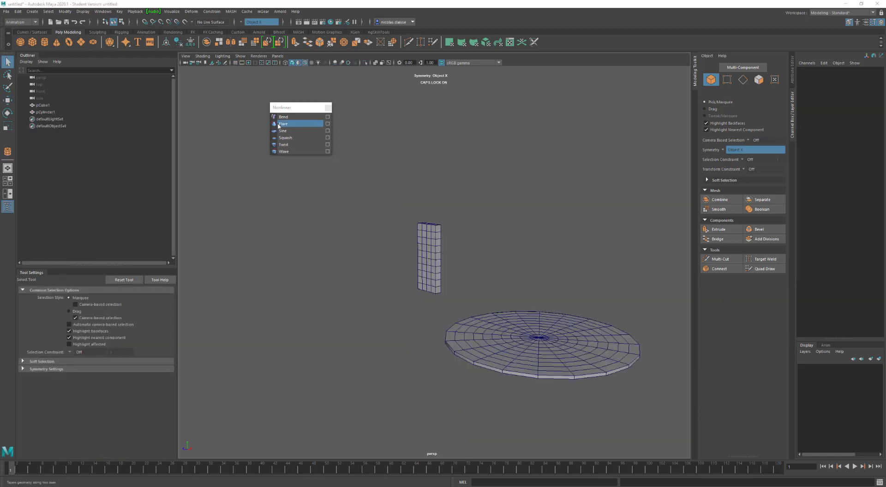
- Apply a nonlinear Flare deformer to the tall block, with Start Flare X about 3 and Start Flare Z about 3.5
click(431, 244)
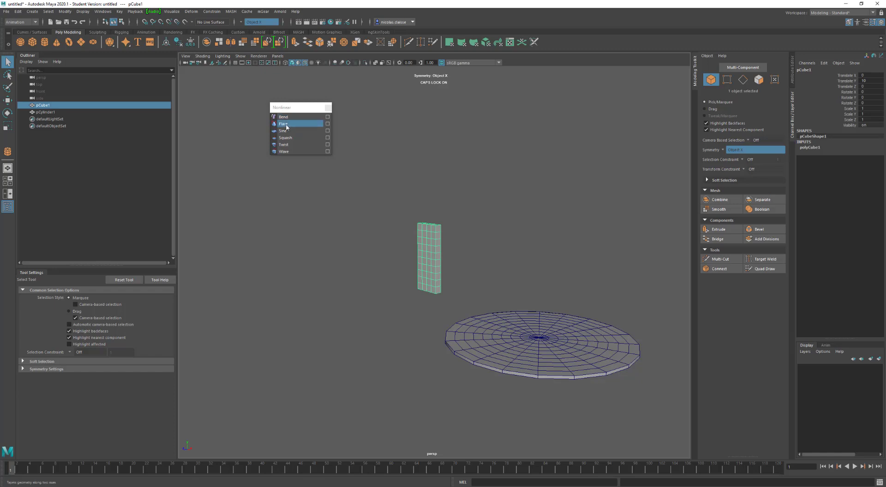
click(287, 125)
alt+drag(579, 206, 529, 212)
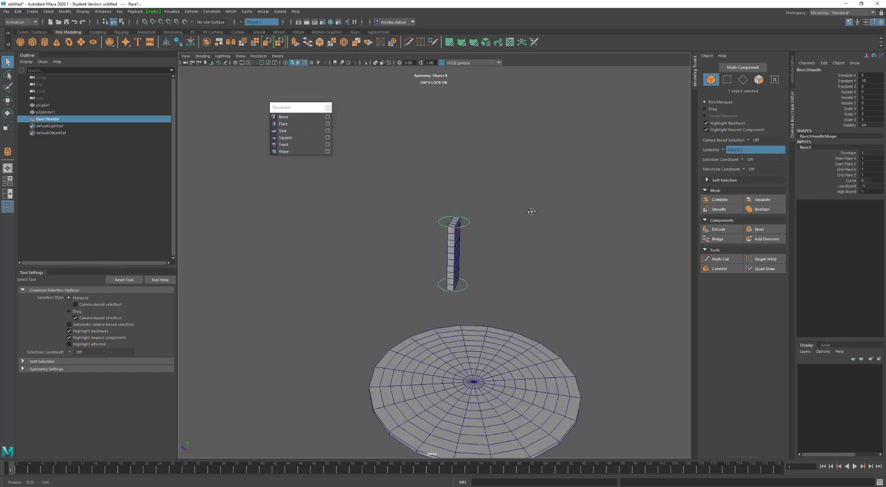
click(847, 159)
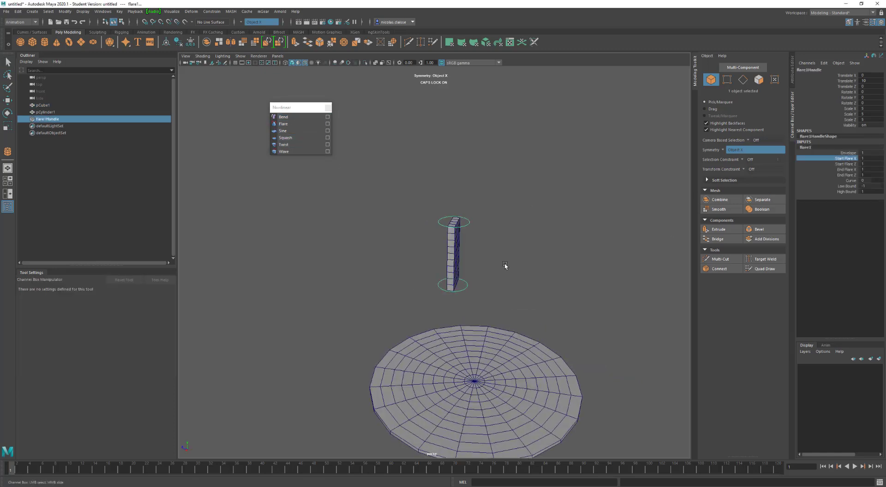
middle_drag(505, 264, 774, 190)
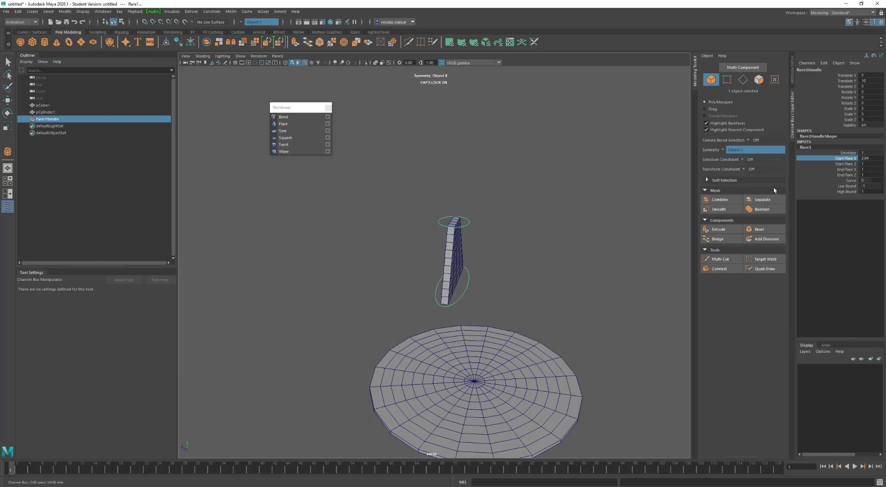
click(830, 164)
middle_drag(599, 220, 684, 228)
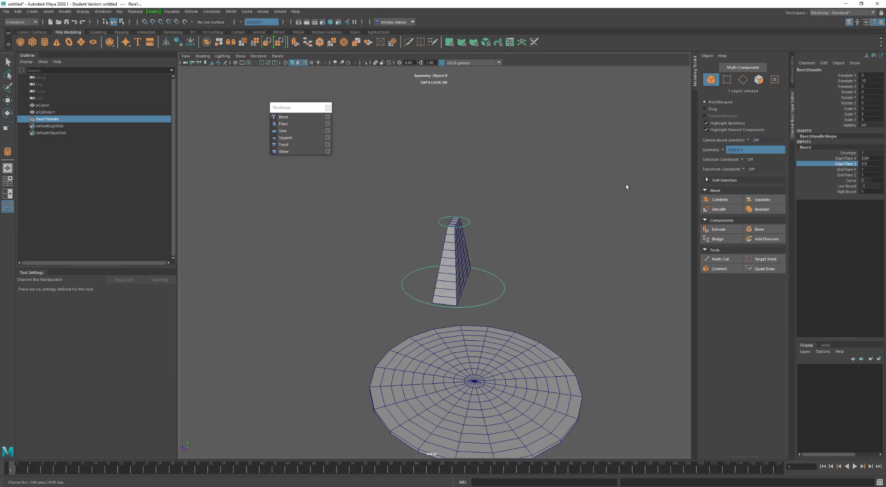
- Reduce the flare's End Flare X to about 0.4 and adjust its Curve so the block's sides bow inward
click(851, 169)
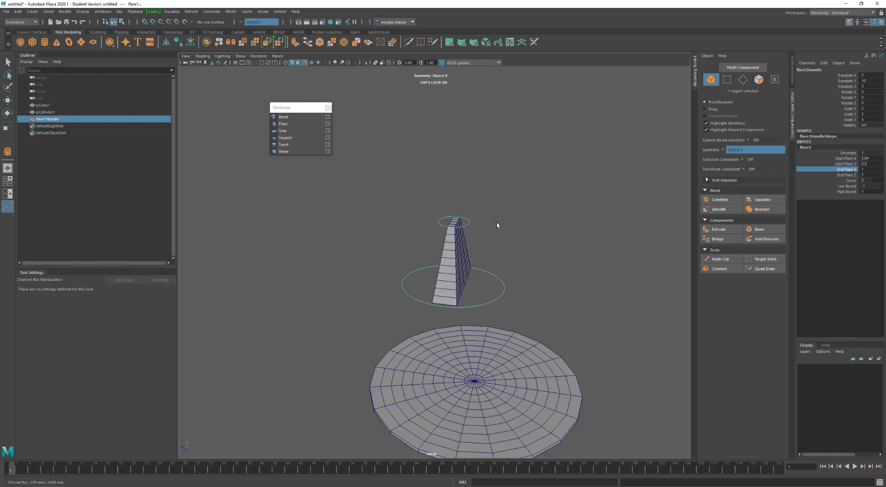
middle_drag(568, 225, 550, 222)
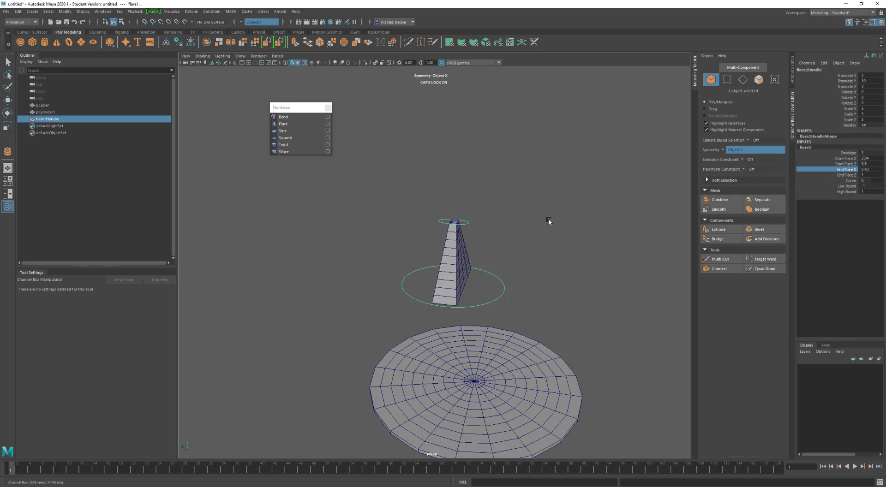
alt+drag(549, 221, 526, 239)
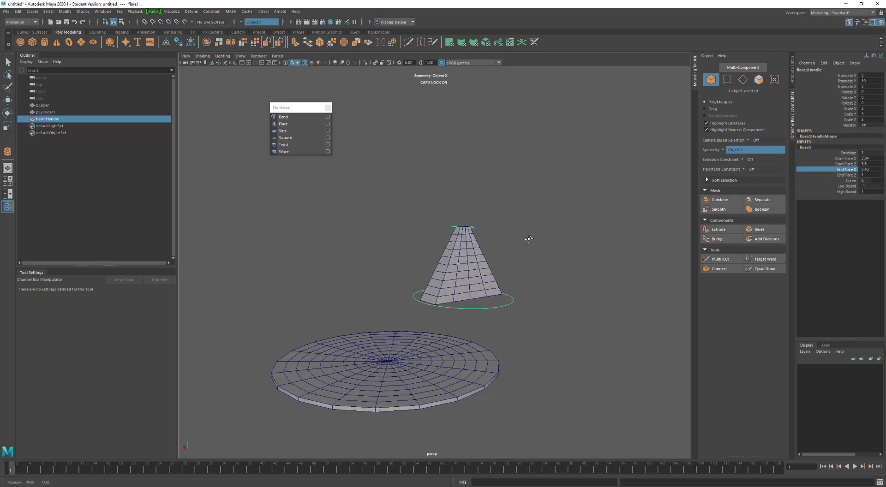
click(847, 181)
mouse_move(528, 219)
middle_down()
mouse_move(538, 216)
mouse_move(523, 217)
middle_up()
- Delete the flare handle to restore the block's straight shape
click(505, 323)
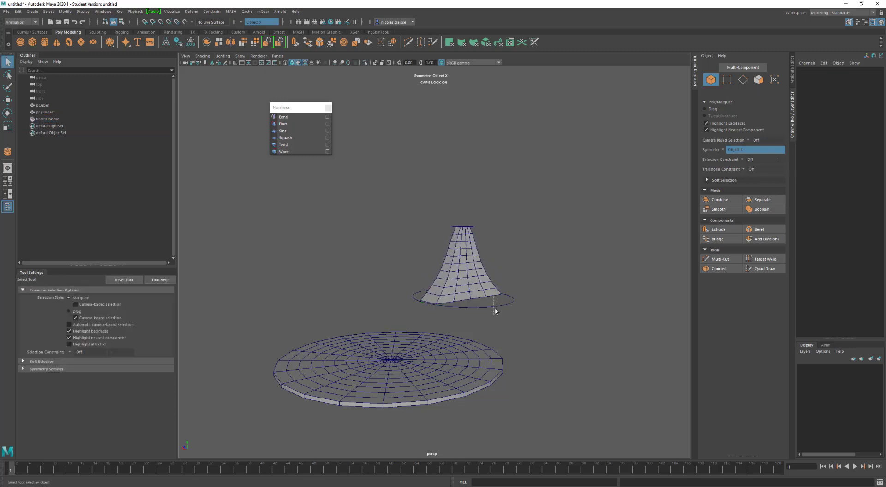
click(496, 306)
key(Delete)
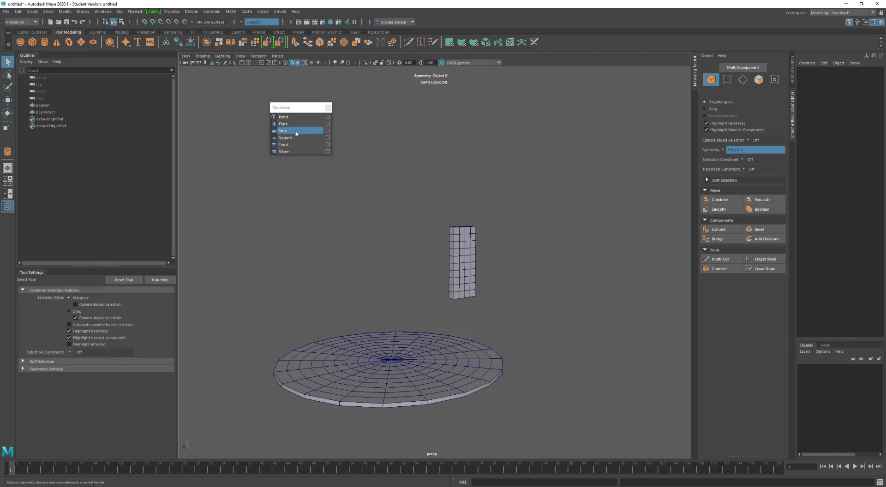
- Apply two nonlinear Sine deformers to the block and set the second one's Amplitude to about 0.39
click(458, 245)
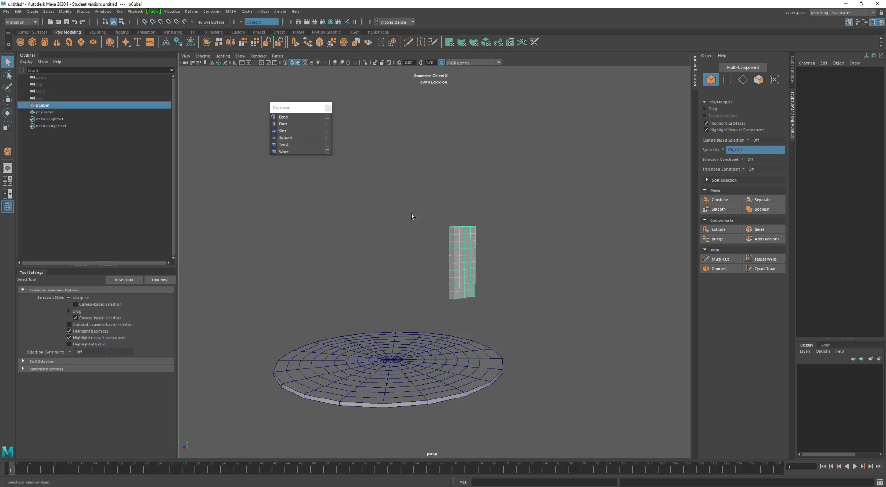
click(282, 131)
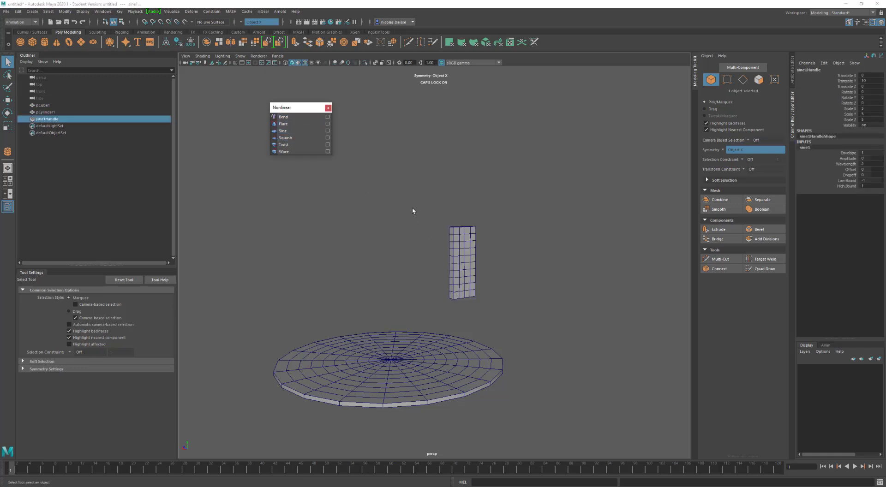
click(456, 241)
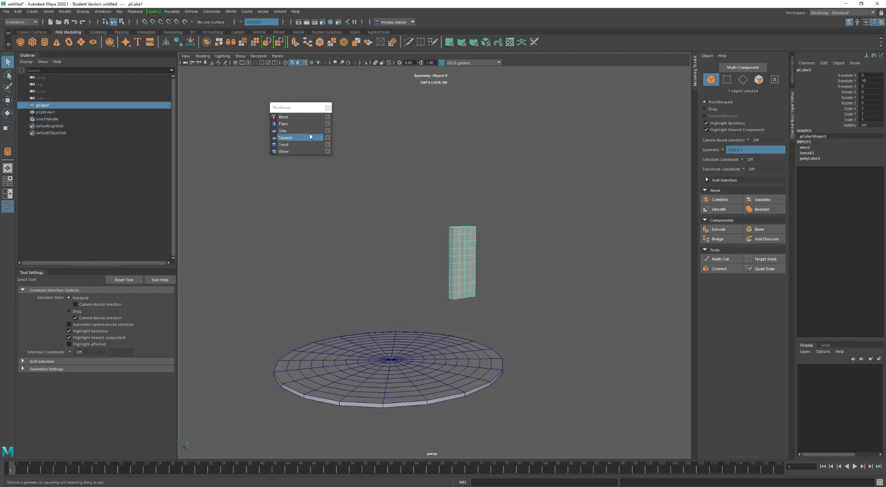
click(304, 131)
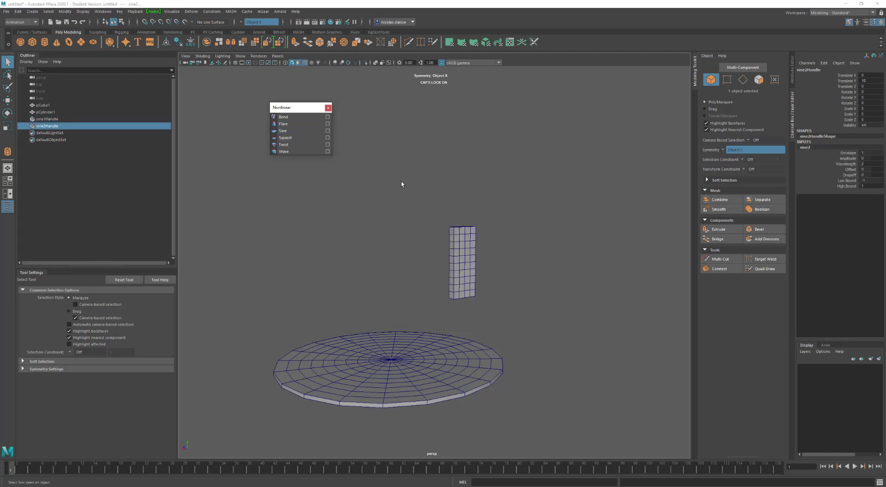
alt+drag(541, 227, 560, 229)
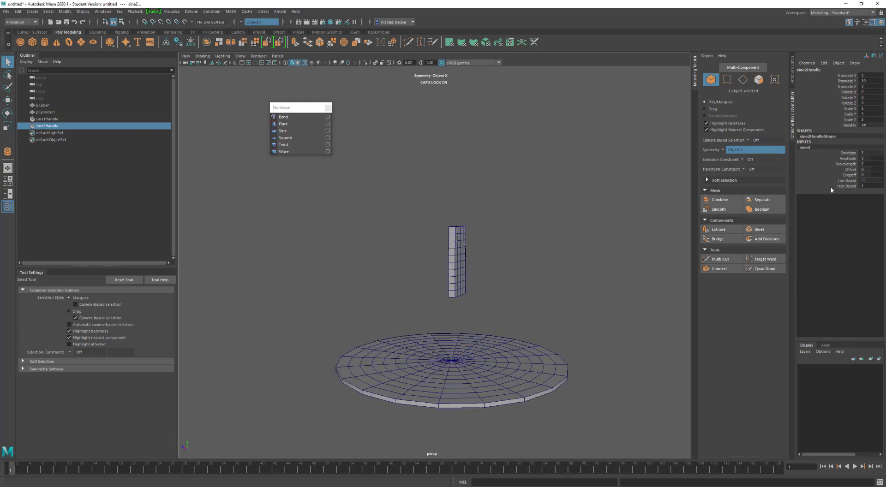
click(847, 159)
middle_drag(606, 206, 619, 203)
alt+drag(586, 216, 530, 222)
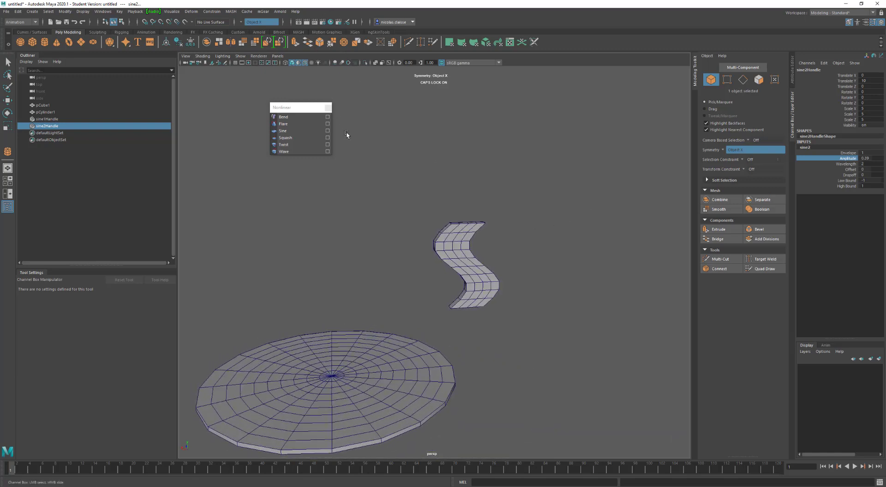
- Move the second sine handle beside the block to about -5.1 on X and shorten its Wavelength to about 1.04
key(w)
drag(433, 266, 480, 266)
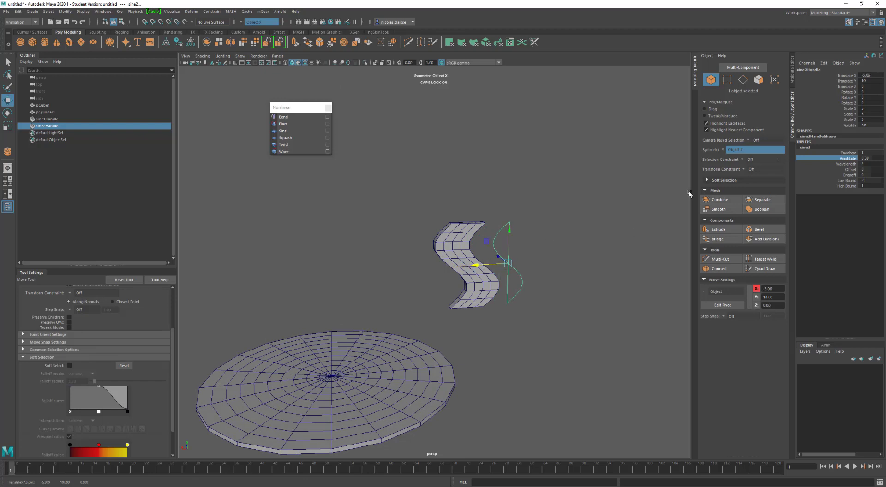
click(831, 164)
middle_drag(501, 201, 466, 230)
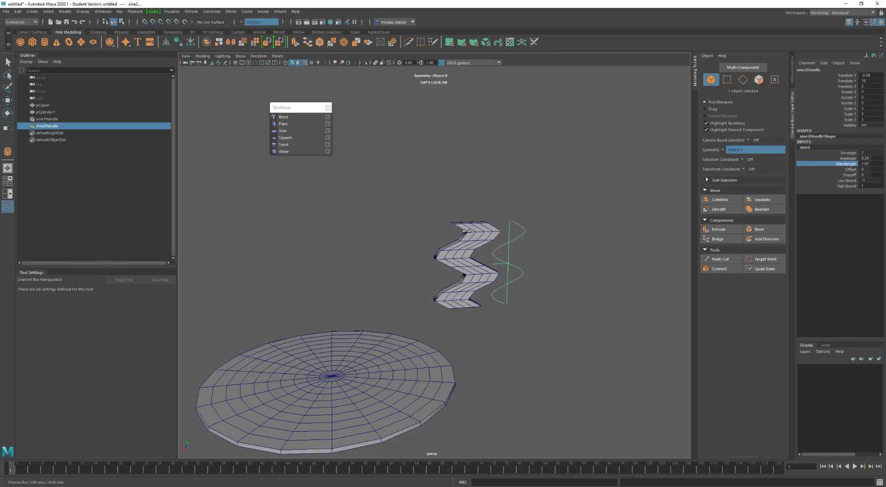
- Set the second sine deformer's Offset to about 0.78 and its Dropoff to 1
click(849, 169)
middle_drag(591, 180, 630, 181)
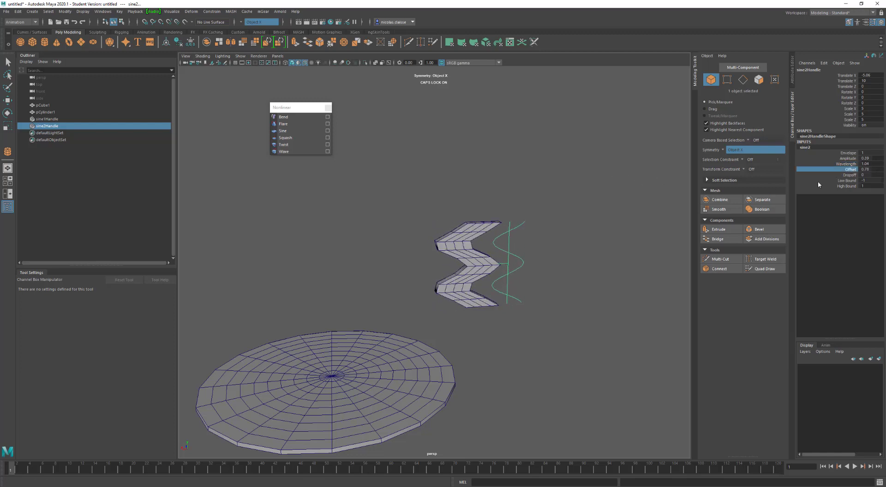
click(835, 176)
middle_drag(546, 207, 580, 210)
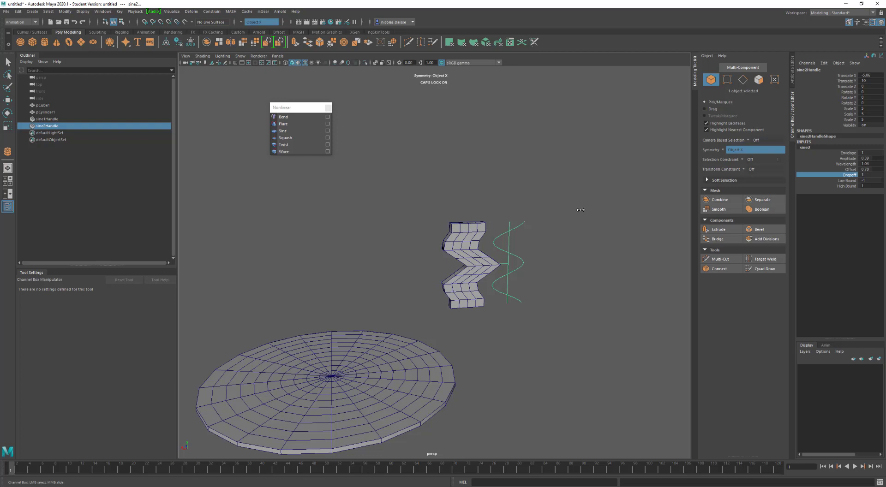
- Set the second sine deformer's Wavelength to about 1.55 and its Offset to about 1.88
click(846, 165)
mouse_move(581, 184)
middle_down()
mouse_move(572, 185)
mouse_move(633, 185)
mouse_move(598, 185)
middle_up()
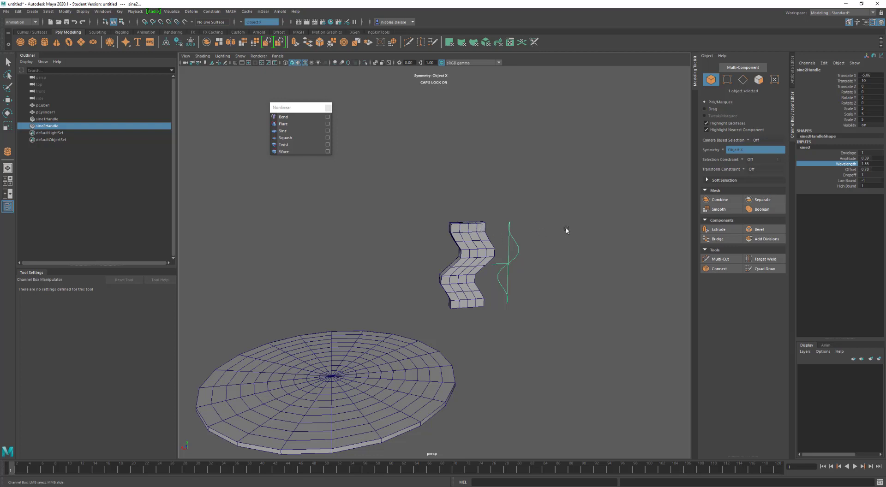
click(854, 169)
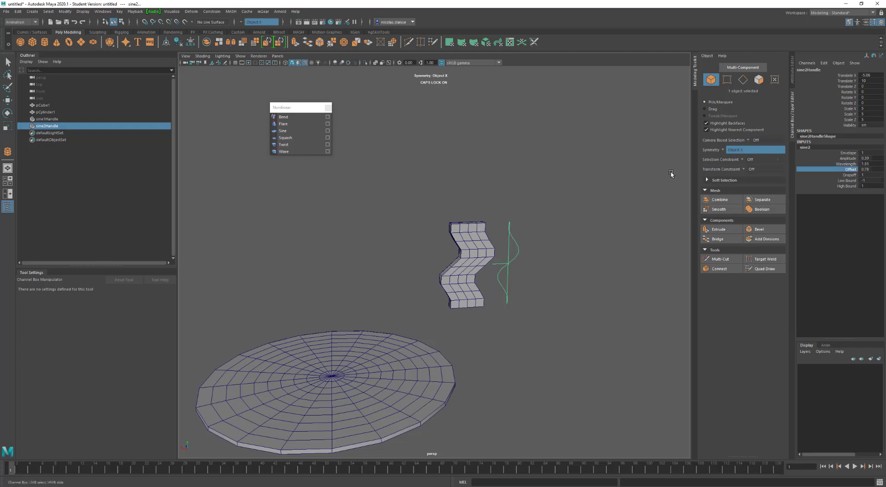
middle_drag(573, 164, 607, 174)
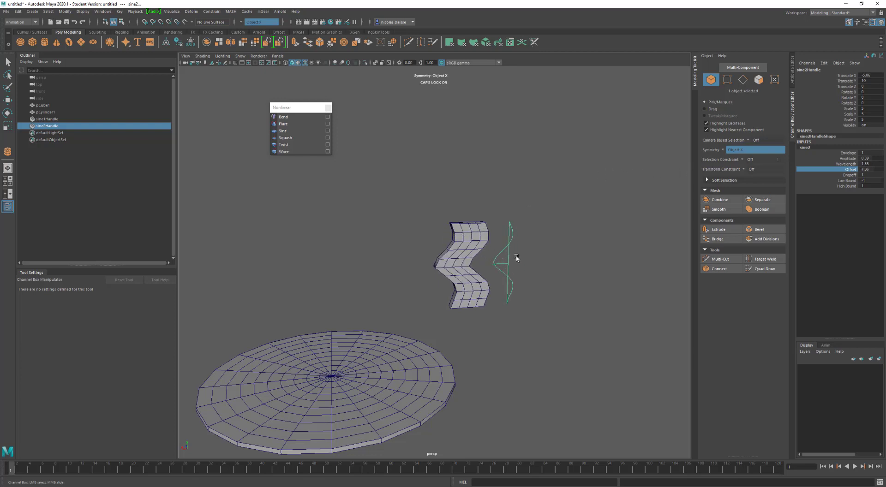
- Delete the second sine handle and apply a nonlinear Squash deformer to the block
key(w)
key(Delete)
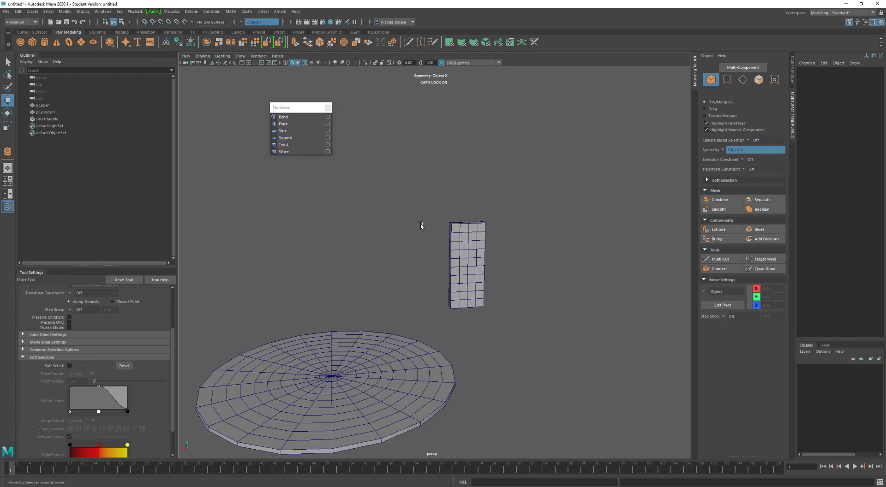
click(474, 261)
click(285, 138)
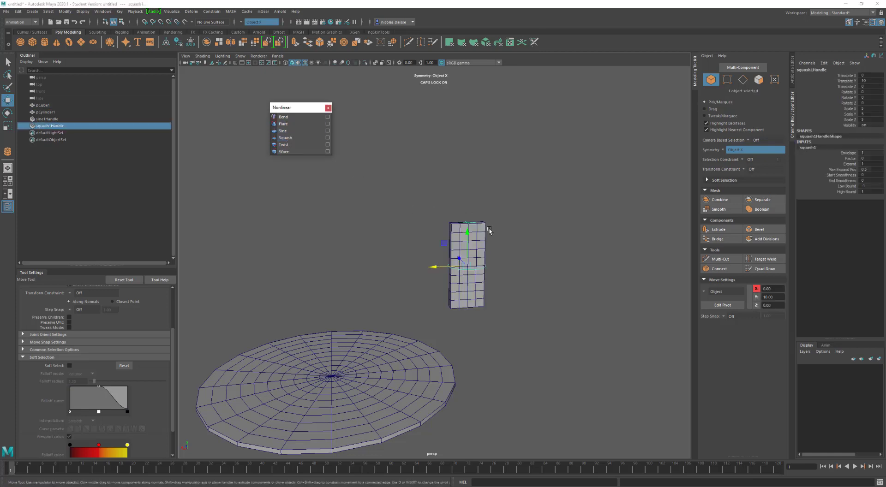
- Set the squash deformer's Factor to about -0.48 and its Max Expand Pos to about 0.49
click(848, 159)
middle_drag(577, 171, 549, 174)
alt+drag(549, 174, 583, 197)
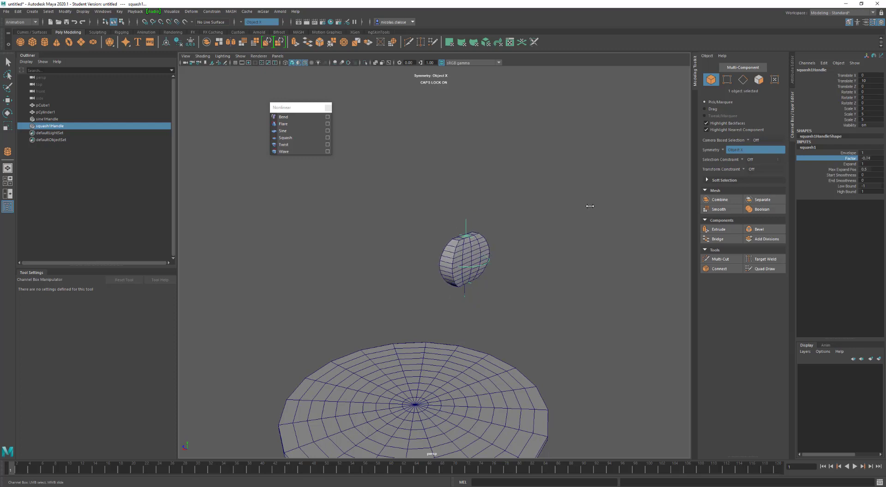
click(844, 169)
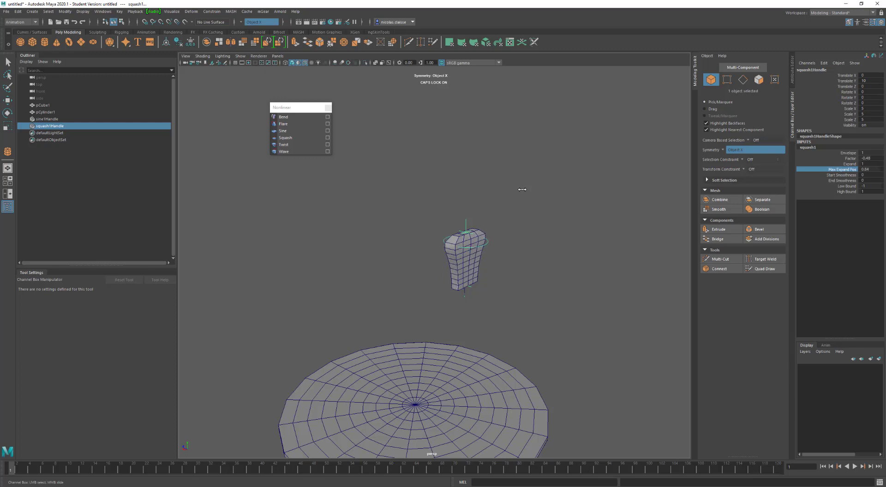
middle_drag(517, 188, 508, 186)
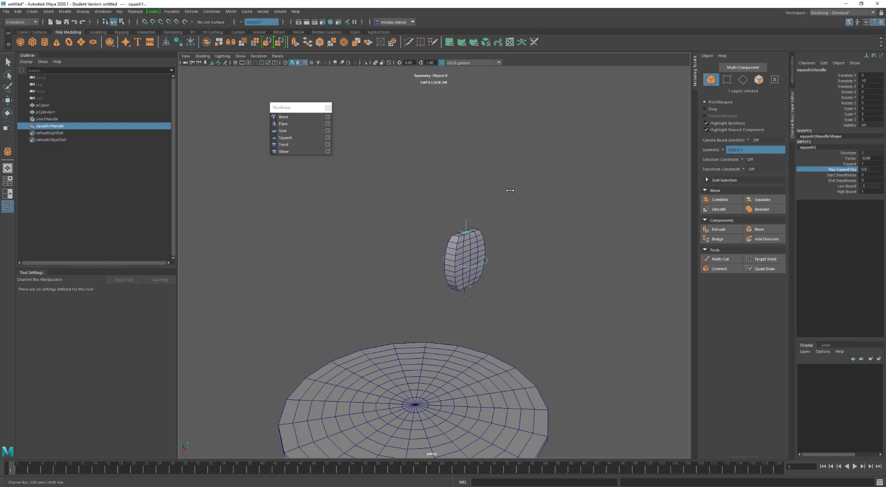
click(848, 164)
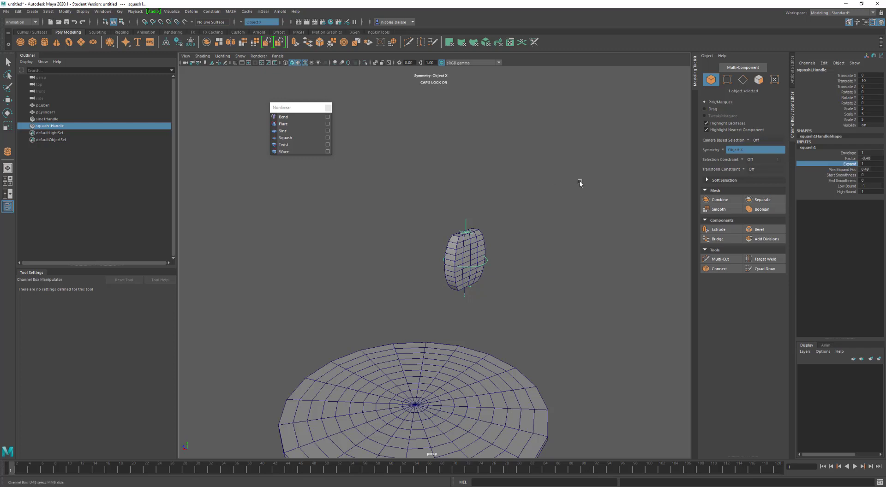
scroll(579, 181, up, 2)
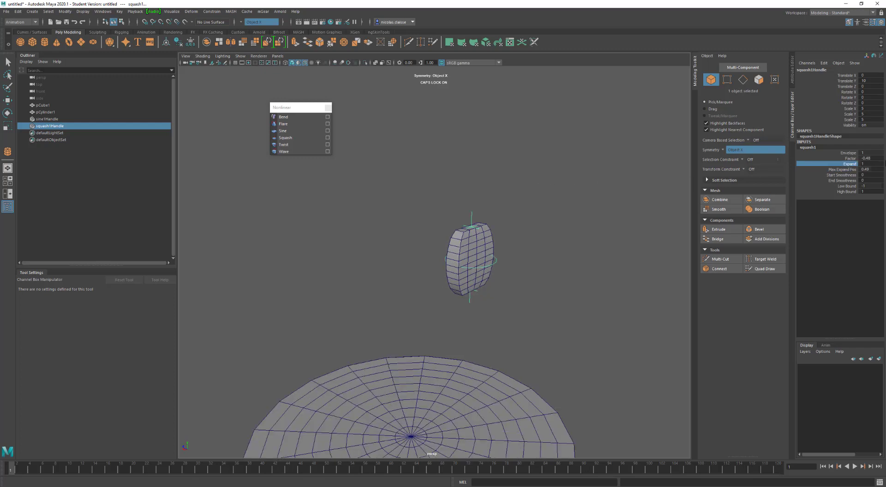
- Set the squash deformer's Start Smoothness and End Smoothness to 1 and its Max Expand Pos to about 0.66
click(842, 175)
middle_drag(535, 181, 881, 164)
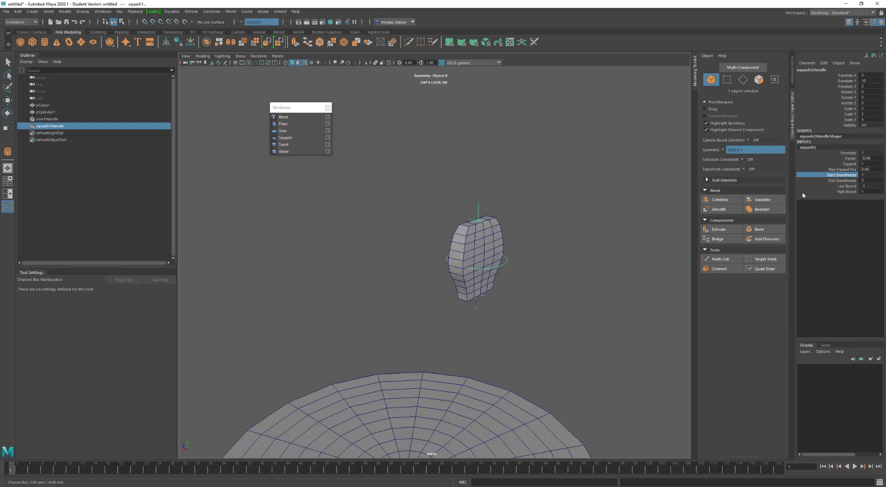
click(837, 181)
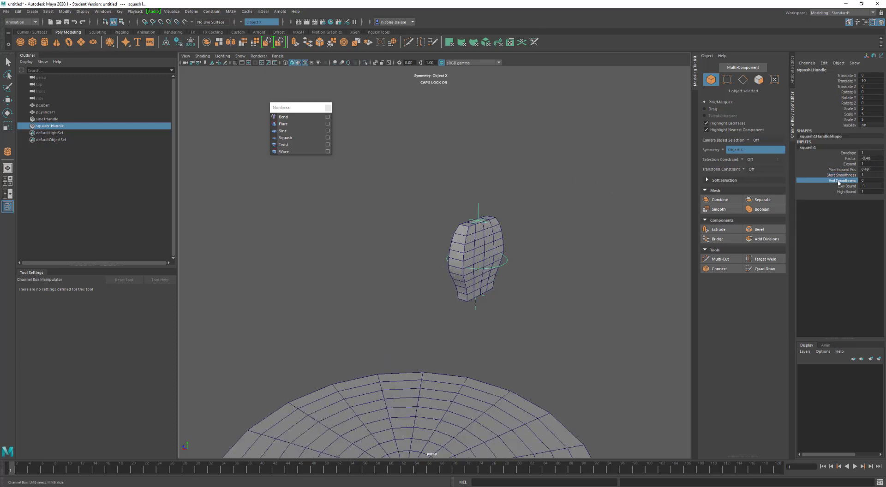
middle_drag(554, 175, 582, 189)
click(842, 169)
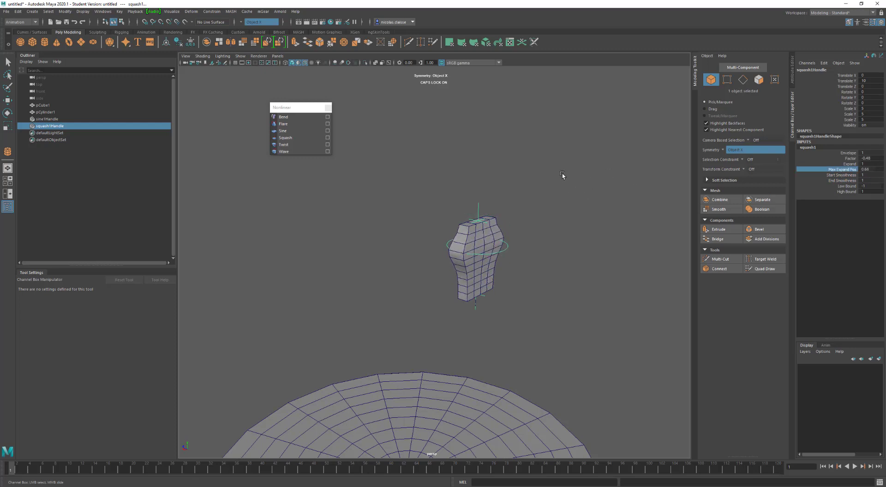
- Delete the squash handle and the remaining sine handle, and apply a nonlinear Twist deformer to the block
drag(475, 207, 506, 201)
key(w)
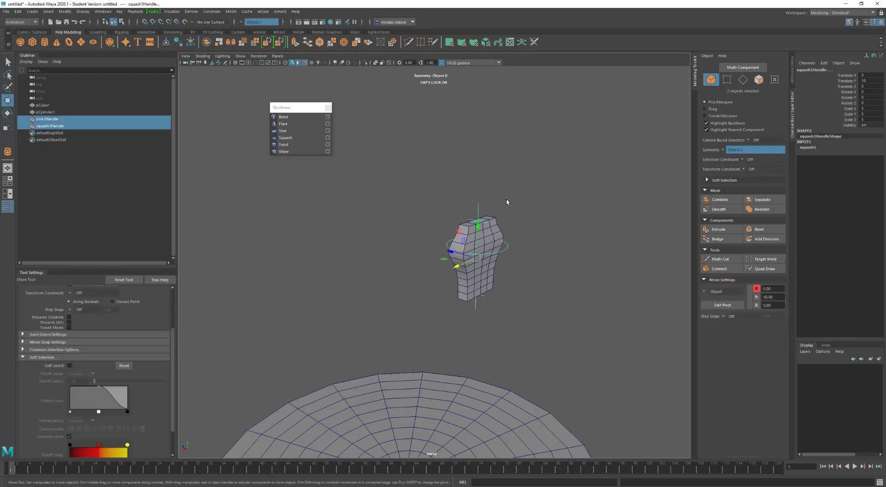
key(Delete)
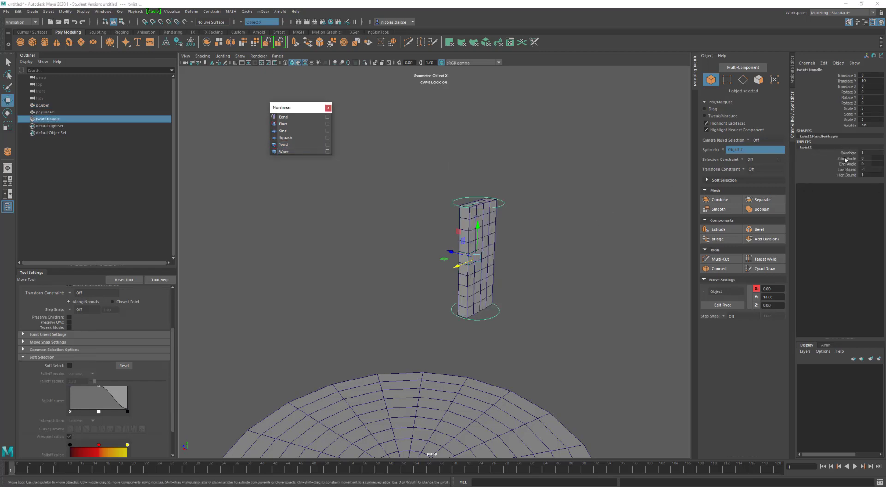
- Set the twist deformer's Start Angle to about 75.7 and vary its End Angle through values such as about -115
click(846, 159)
middle_drag(574, 165, 802, 209)
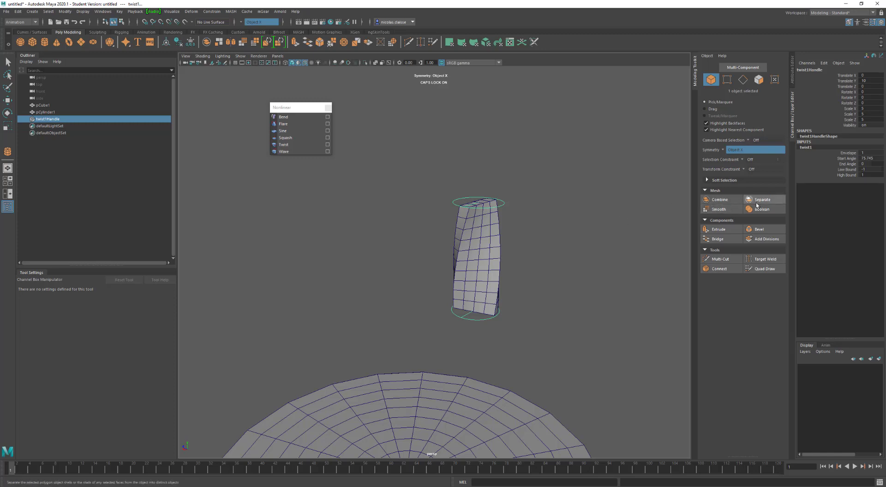
click(842, 164)
middle_drag(646, 175, 275, 221)
middle_drag(573, 225, 384, 222)
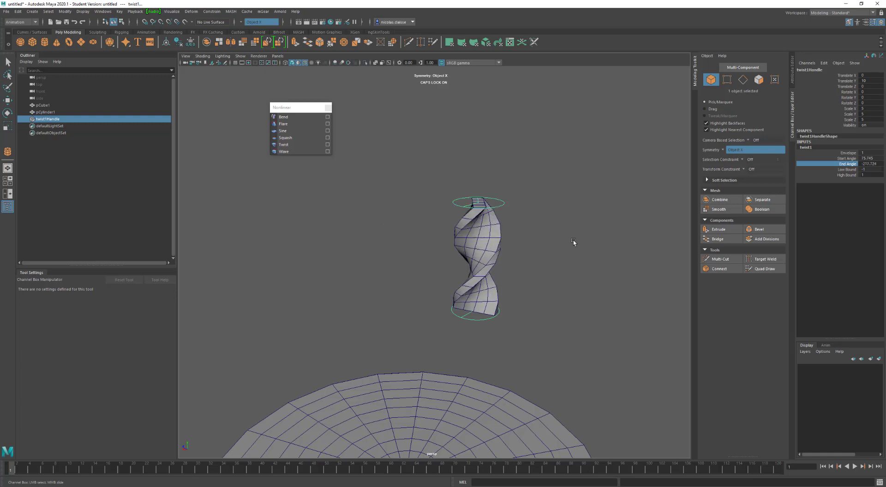
middle_drag(555, 263, 868, 276)
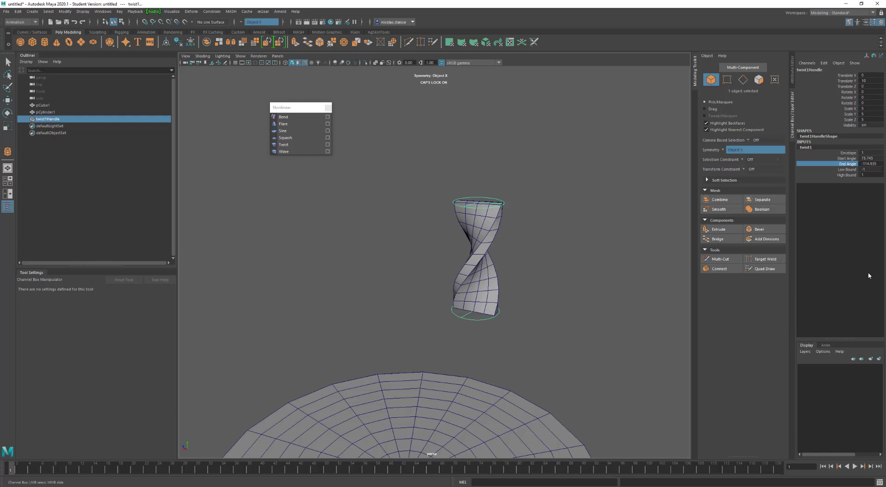
middle_drag(479, 268, 688, 277)
middle_drag(453, 250, 196, 258)
- Apply a nonlinear Bend deformer to the twisted block and increase its Curvature so the block curves
click(483, 266)
key(w)
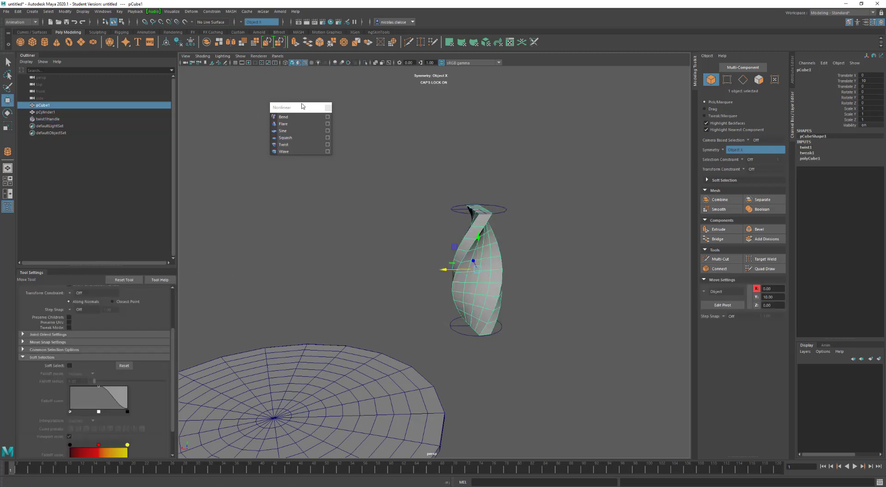
click(294, 117)
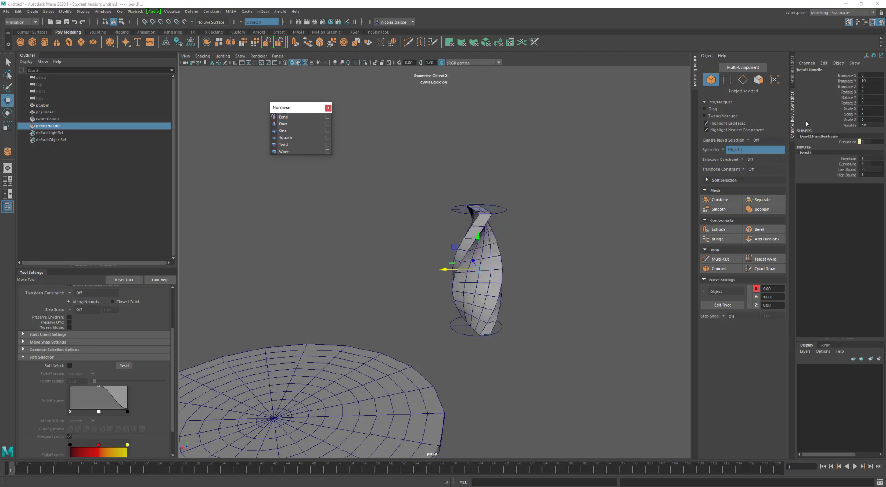
click(484, 261)
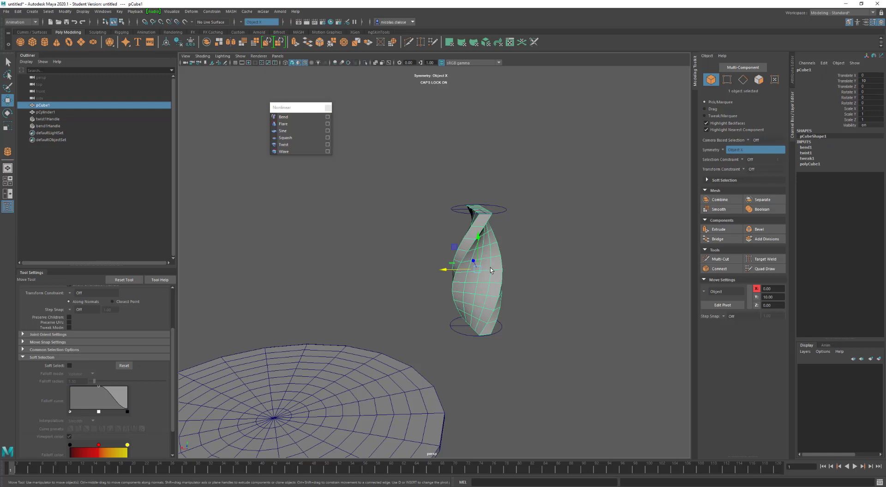
click(813, 147)
click(845, 159)
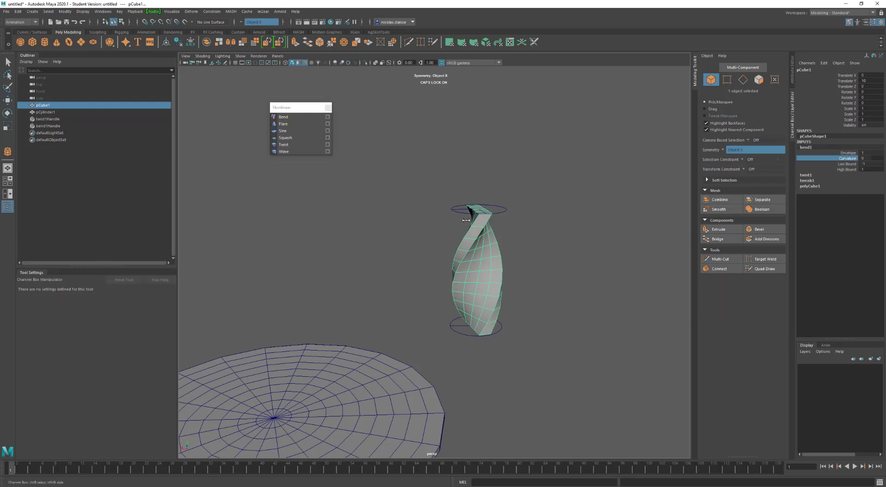
middle_drag(466, 220, 557, 187)
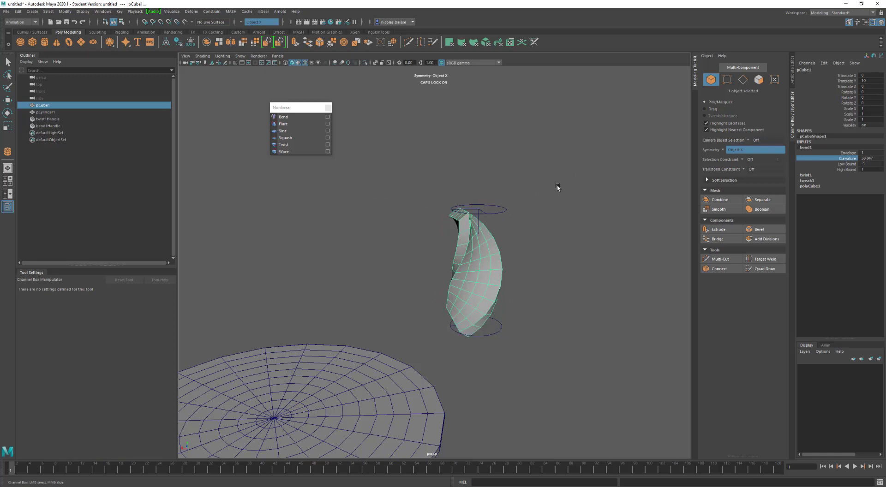
- Delete the block together with its twist and bend handles
alt+drag(505, 246, 374, 257)
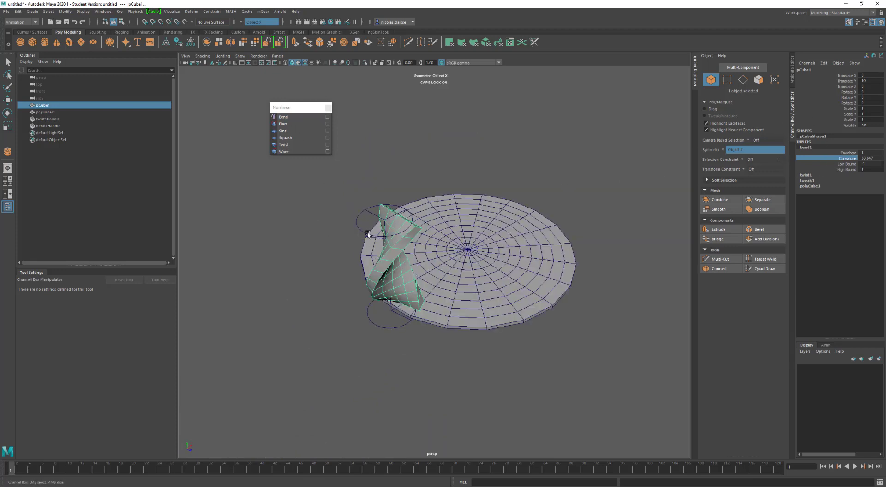
alt+drag(367, 234, 323, 223)
drag(297, 323, 435, 208)
key(w)
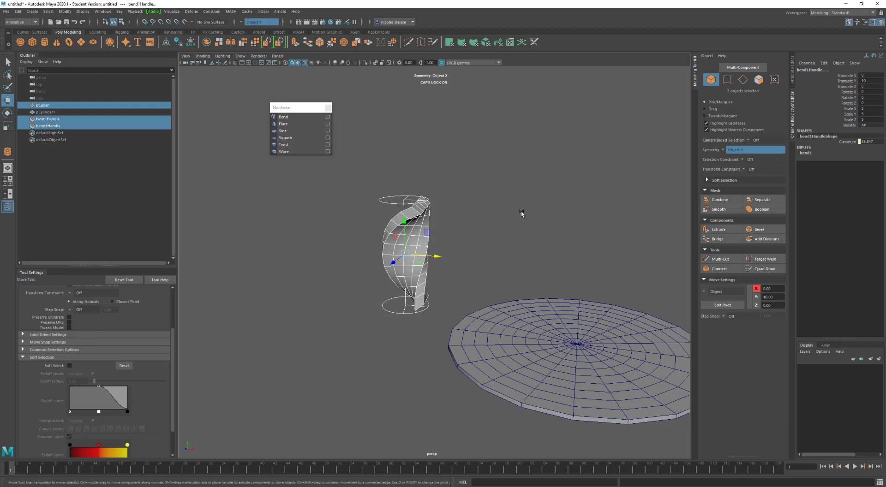
key(Delete)
- Apply a nonlinear Wave deformer to the flat cylinder disc
click(630, 355)
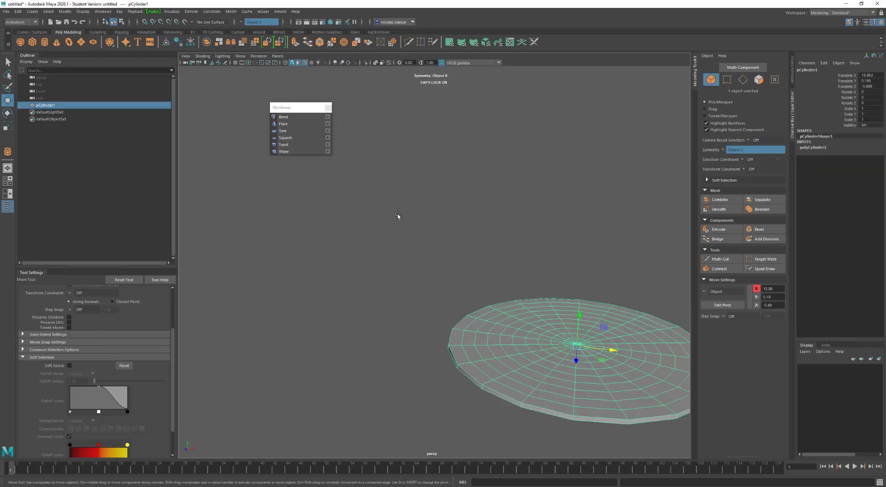
click(299, 151)
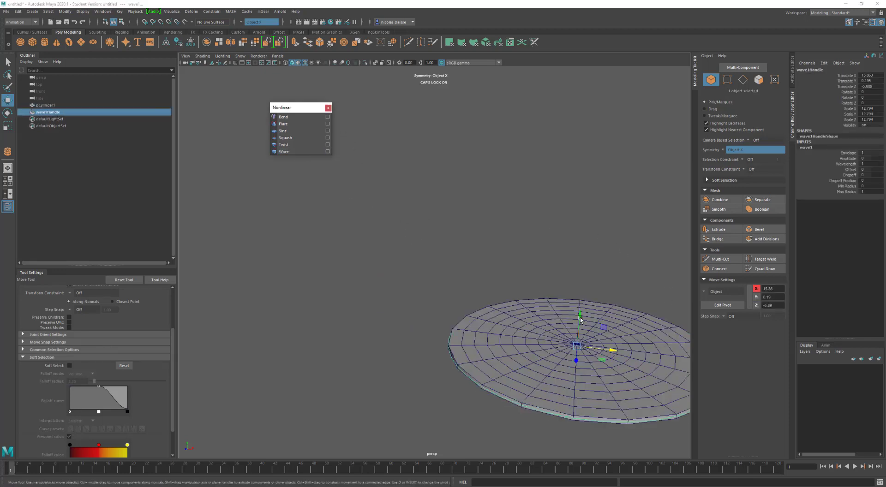
alt+middle_drag(580, 320, 351, 247)
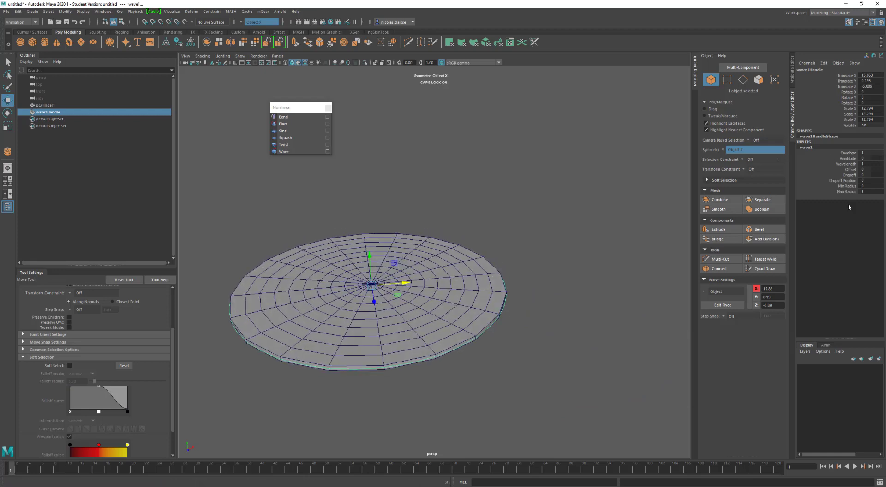
- Set the wave deformer's Amplitude to about 0.08 and its Wavelength to about 0.47 to form rings on the disc
click(847, 158)
middle_drag(393, 211, 378, 212)
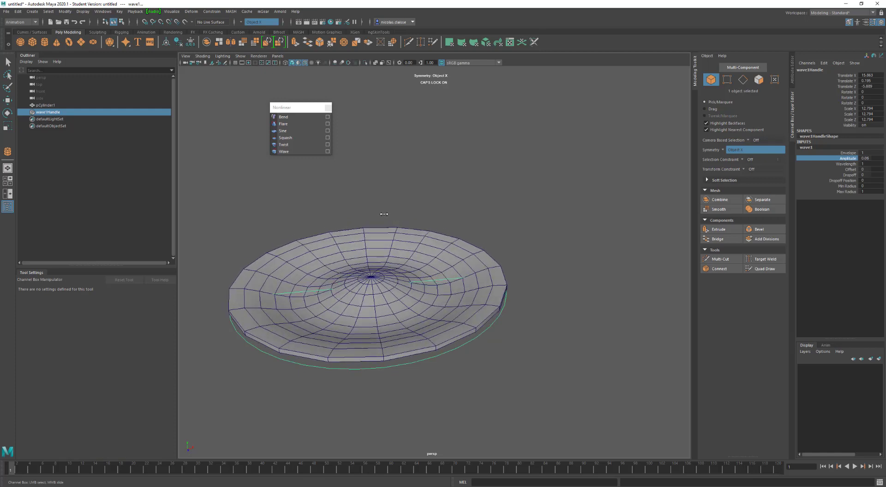
click(846, 164)
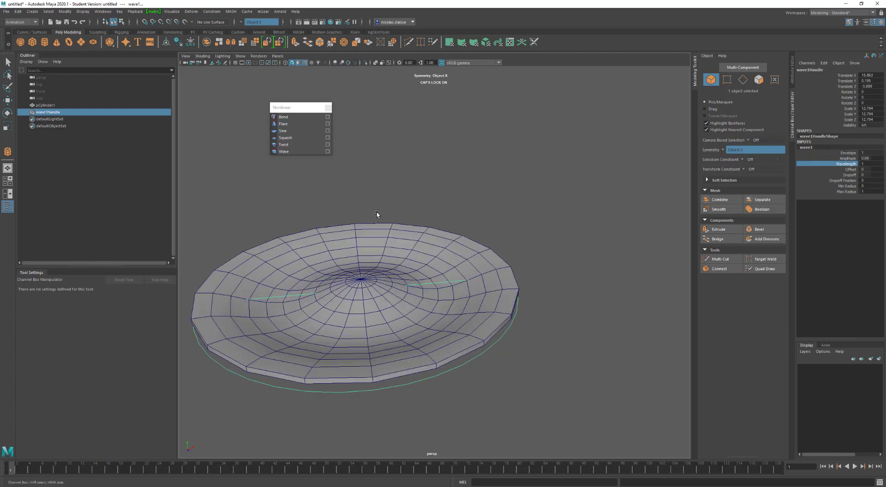
middle_drag(418, 187, 400, 211)
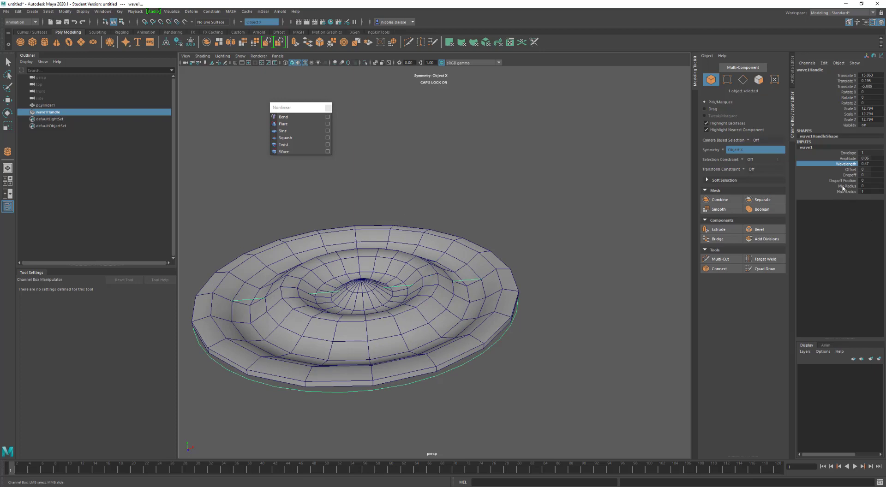
- Set the wave deformer's Offset to about -0.11 and its Dropoff to 1
click(836, 169)
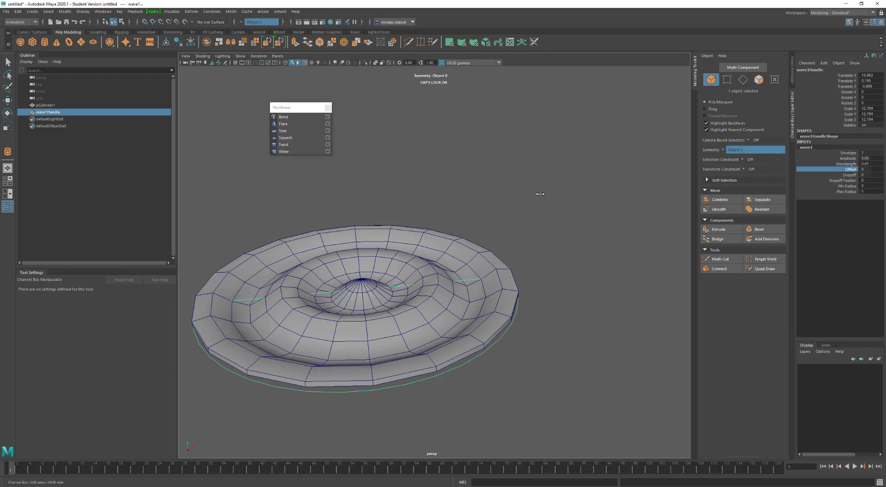
middle_drag(540, 194, 520, 225)
click(849, 174)
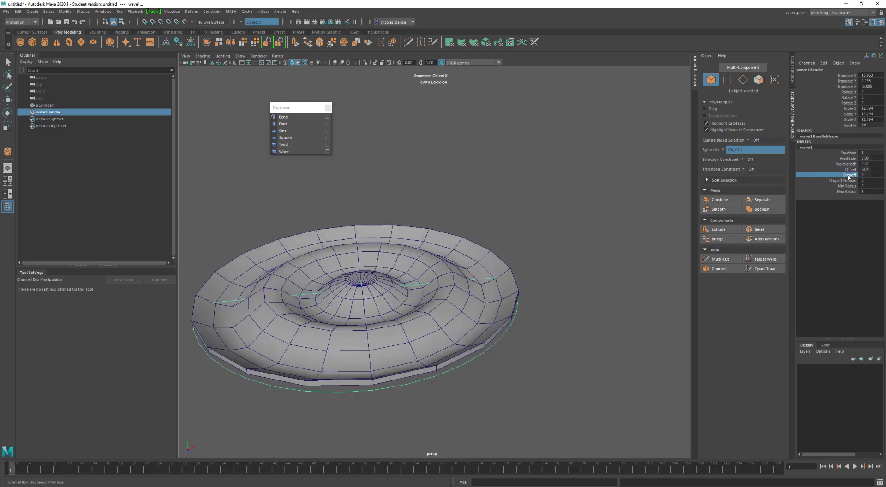
middle_drag(494, 198, 590, 208)
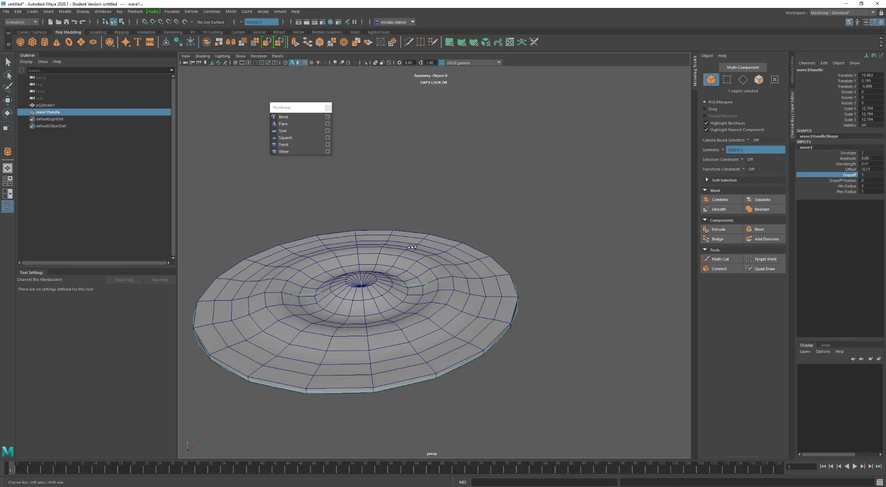
alt+drag(412, 247, 344, 267)
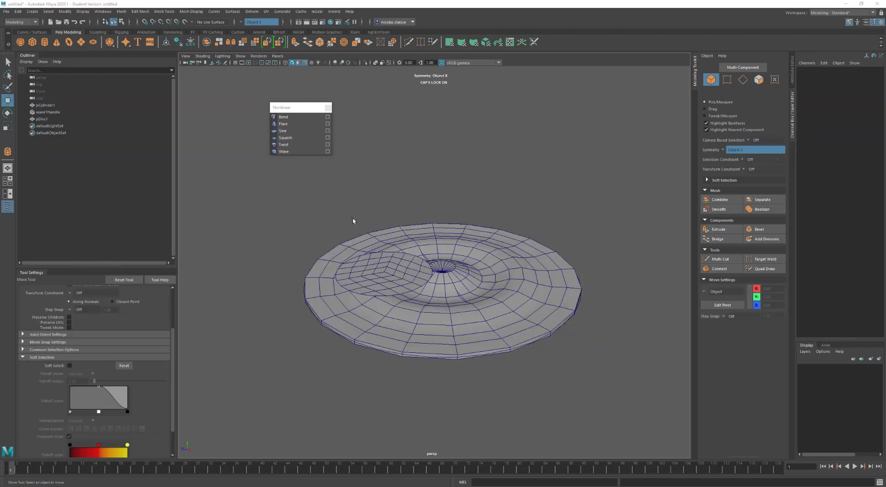
- Make the rippled cylinder a live surface, conform the small grid disc onto it, and turn the live surface off
alt+drag(353, 220, 373, 251)
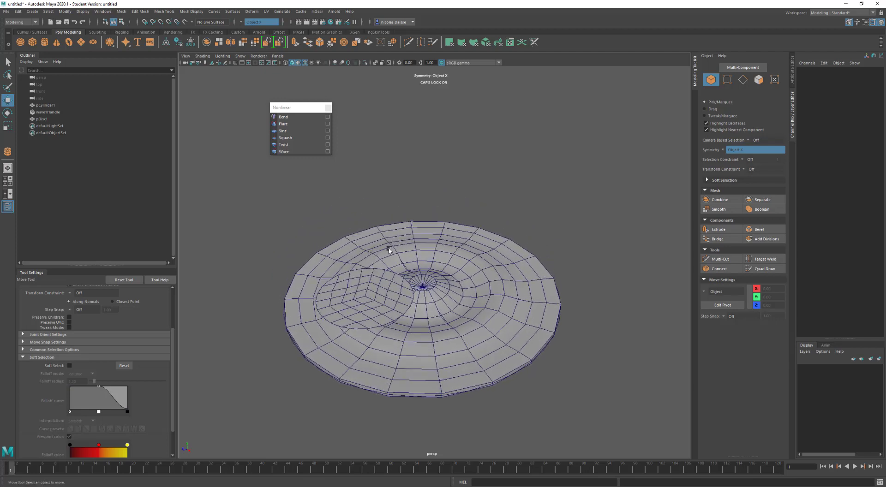
click(388, 250)
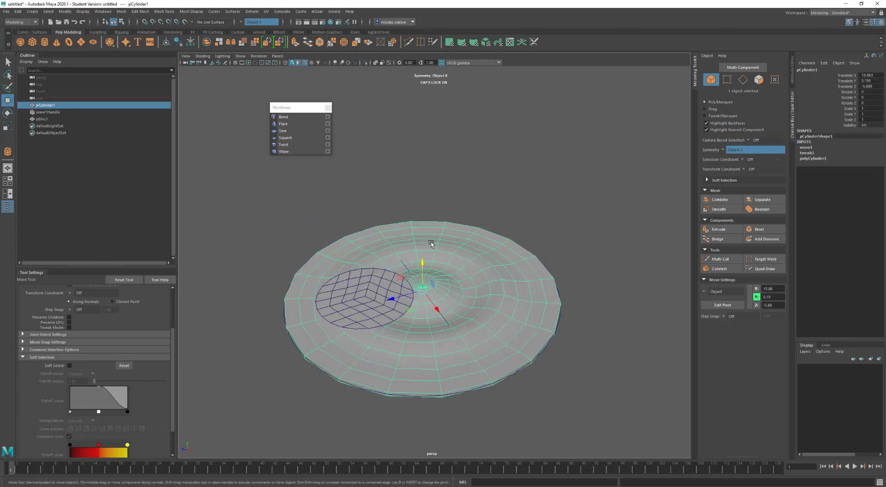
click(185, 22)
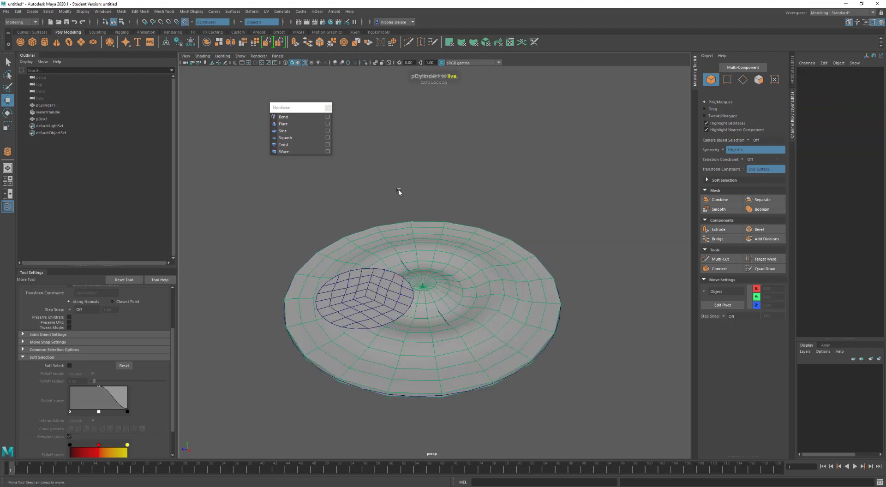
click(373, 322)
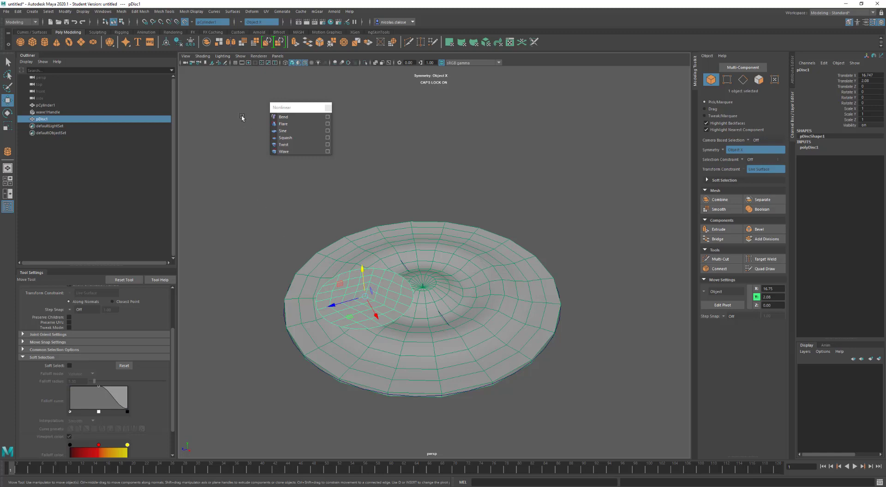
click(121, 11)
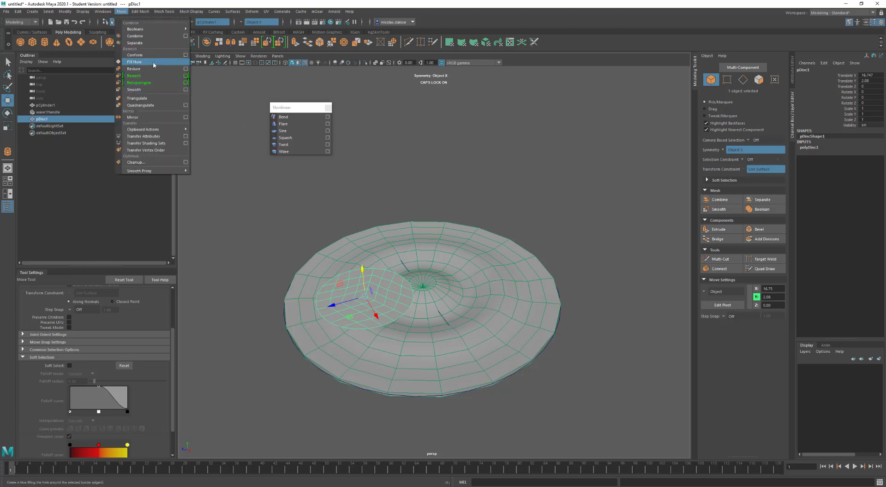
click(169, 88)
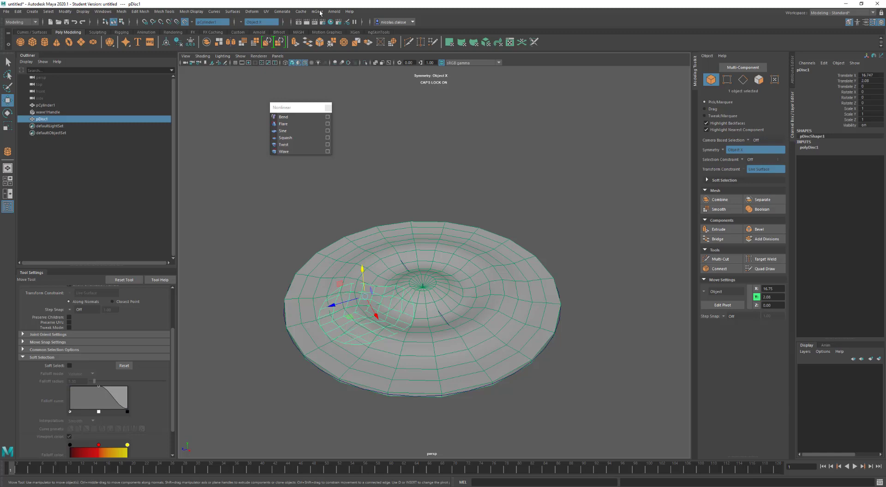
click(184, 21)
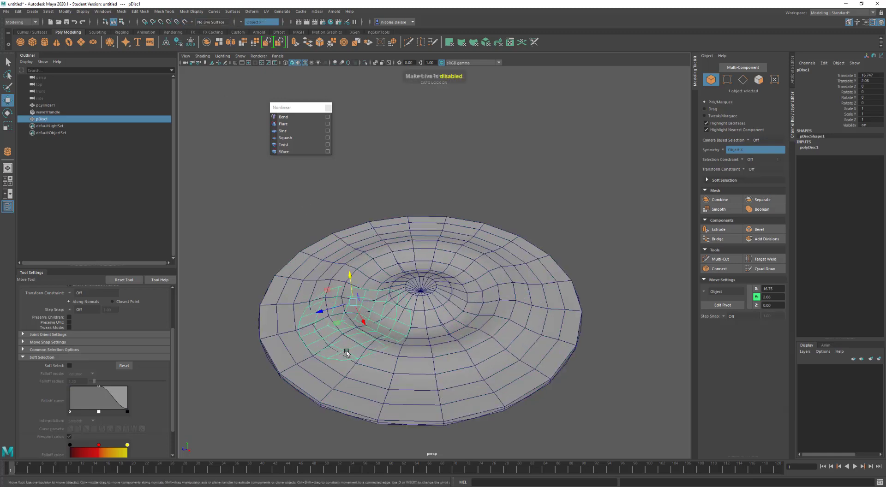
- Extrude the conformed disc's faces with a Thickness of 0.17 and return to object mode
shift+right_drag(346, 308, 342, 326)
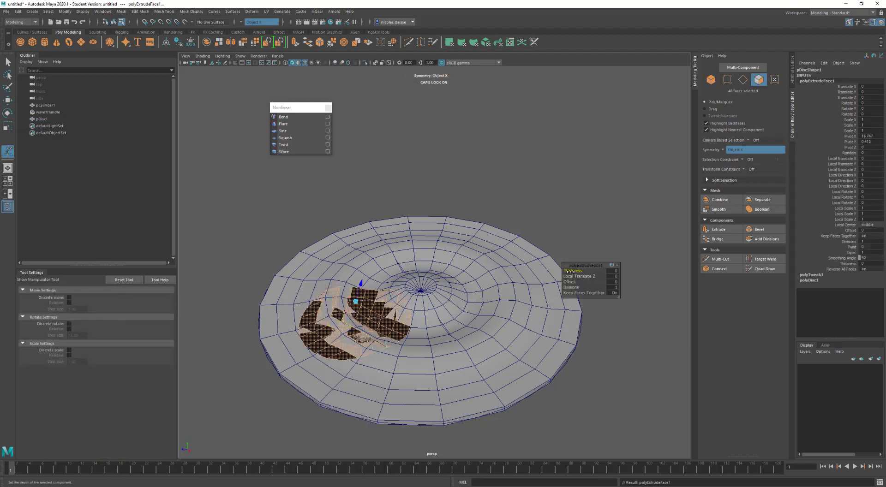
drag(572, 271, 370, 350)
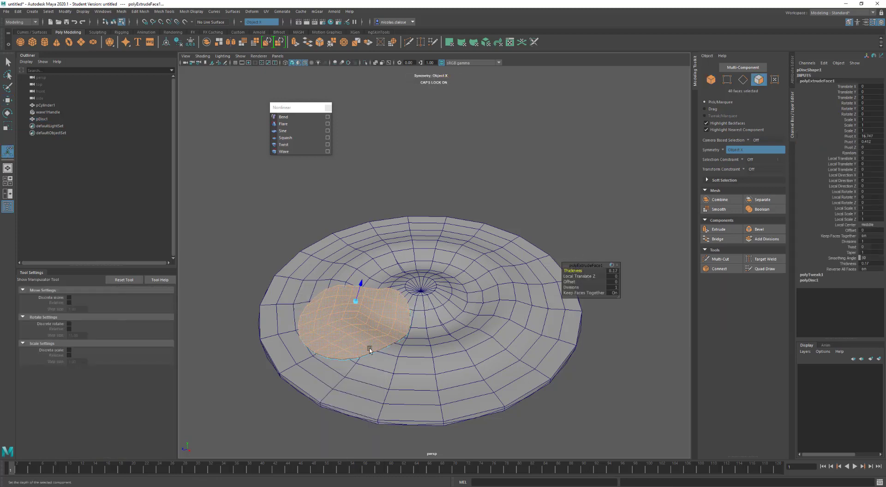
key(q)
key(F8)
click(565, 166)
alt+drag(547, 421, 514, 399)
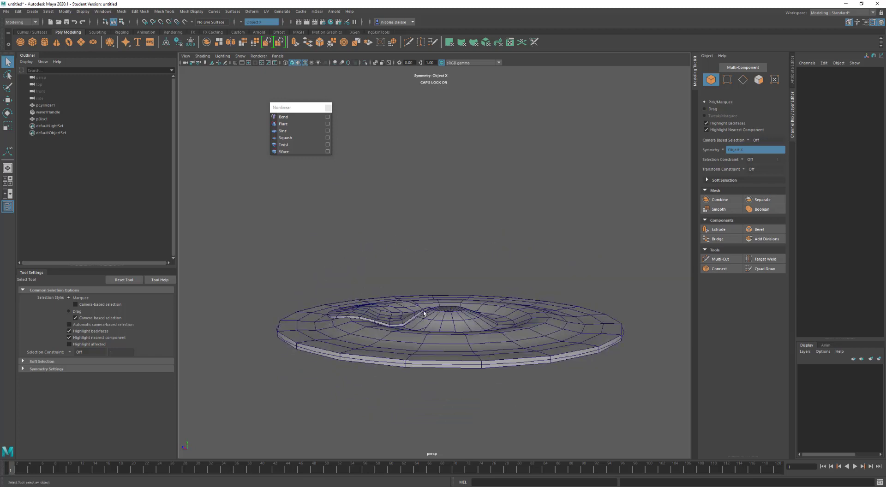
alt+drag(424, 313, 322, 383)
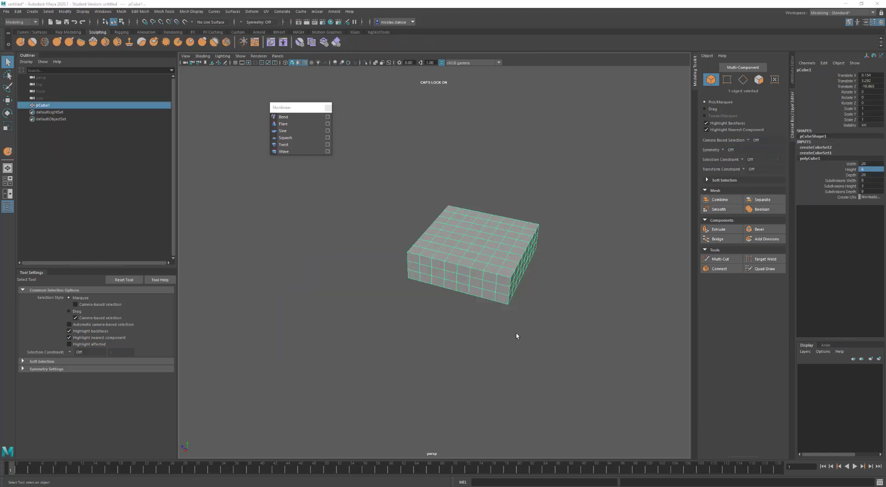
- Start sculpting the subdivided block, switching from the Sculpt tool to the Grab tool
alt+drag(516, 334, 455, 340)
alt+right_drag(455, 340, 490, 401)
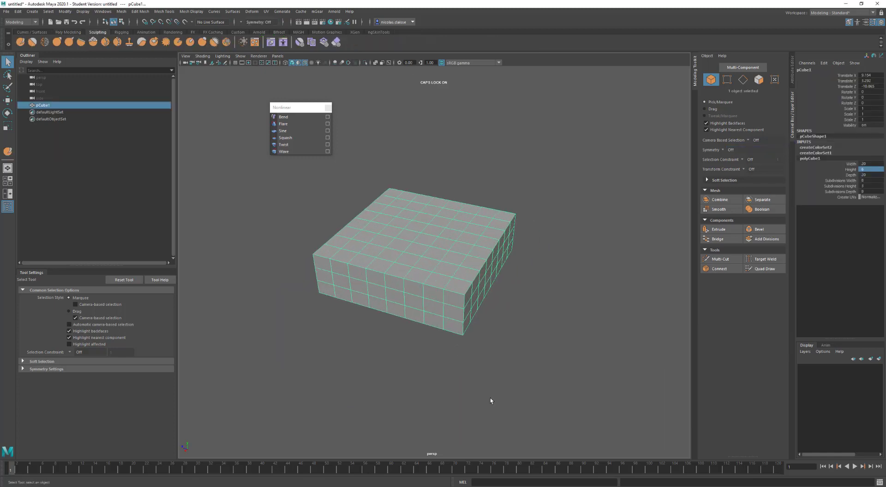
click(19, 43)
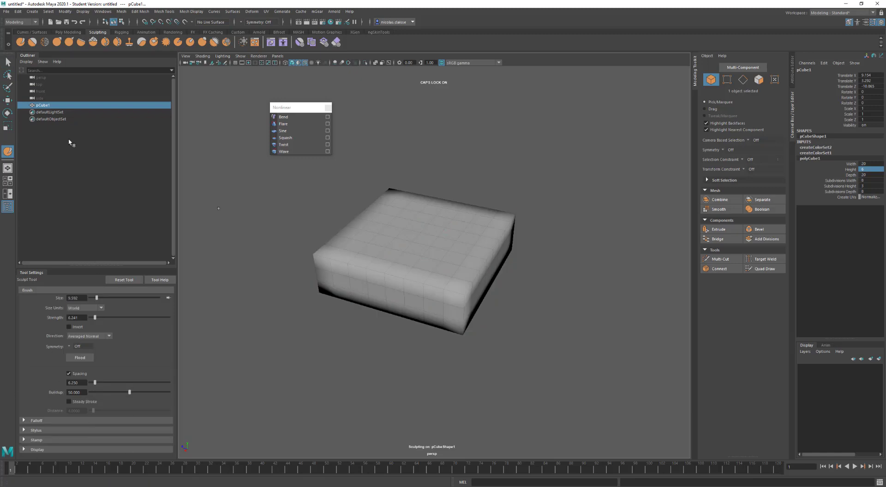
click(57, 43)
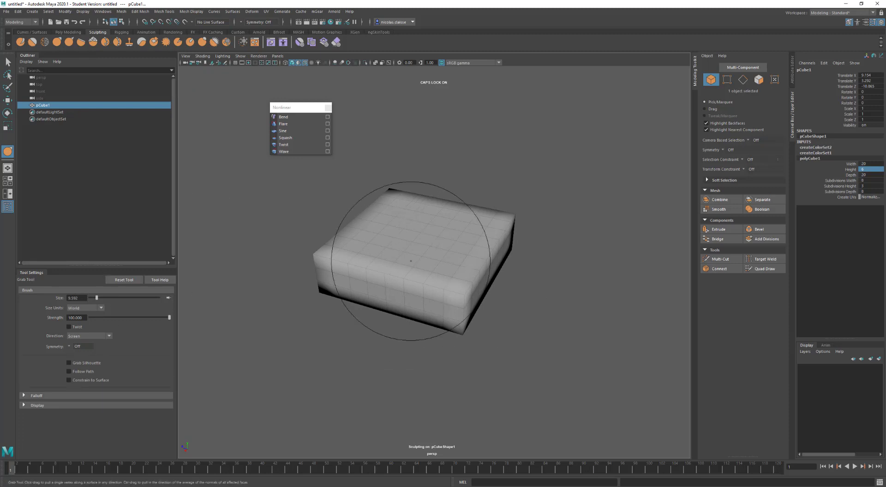
- Adjust the Grab brush to a size of about 8 and a strength of about 8.1
key(b)
drag(427, 266, 531, 265)
drag(639, 265, 504, 265)
key(m)
drag(383, 303, 383, 303)
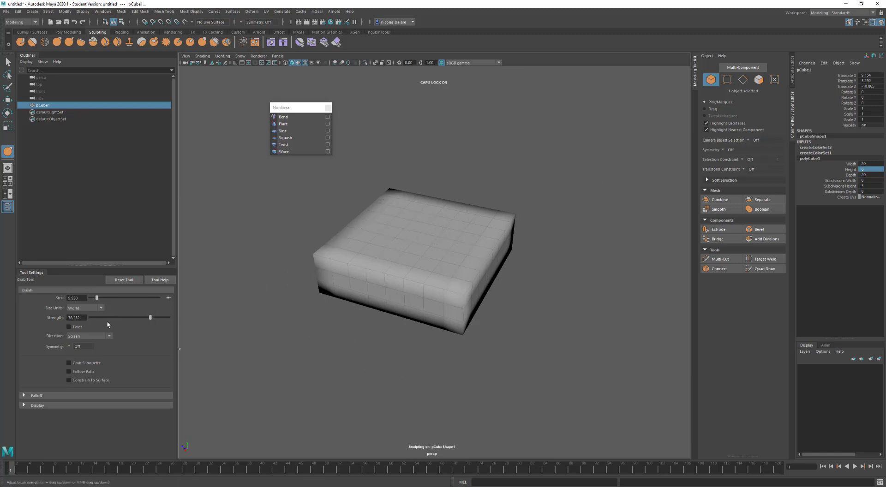
key(m)
drag(446, 245, 446, 208)
drag(445, 237, 445, 181)
key(b)
mouse_move(411, 290)
mouse_down()
mouse_move(475, 291)
mouse_move(399, 291)
mouse_up()
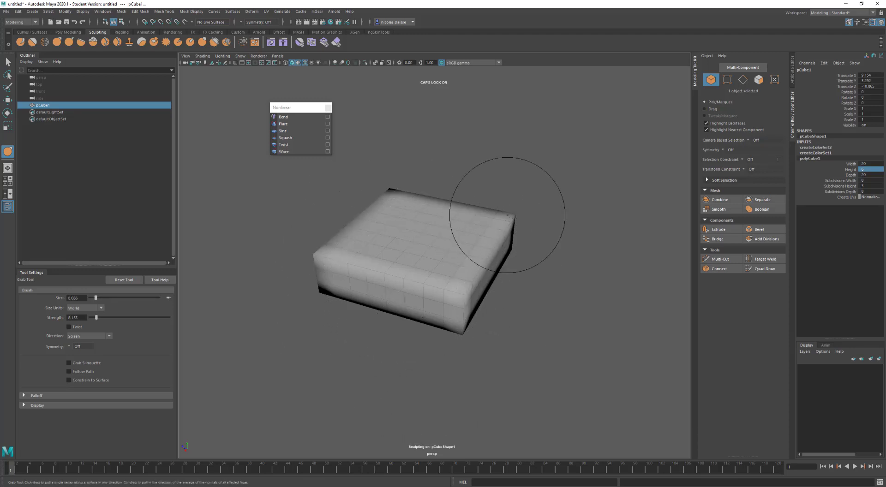
- Pull the block's corners and top edge slightly out of shape with the Grab brush to give it an uneven stone-like form
mouse_move(484, 219)
mouse_down()
mouse_move(480, 273)
mouse_move(509, 233)
mouse_move(510, 247)
mouse_move(485, 226)
mouse_up()
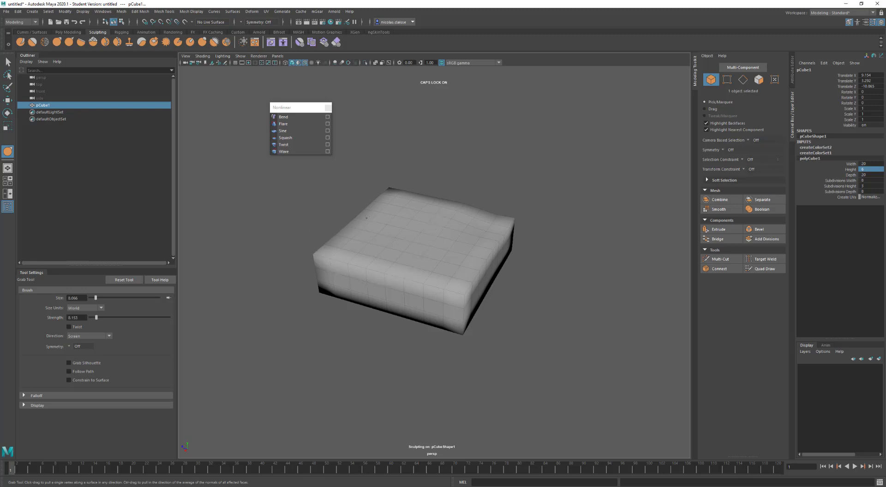
mouse_move(335, 241)
mouse_down()
mouse_move(285, 273)
mouse_move(310, 284)
mouse_up()
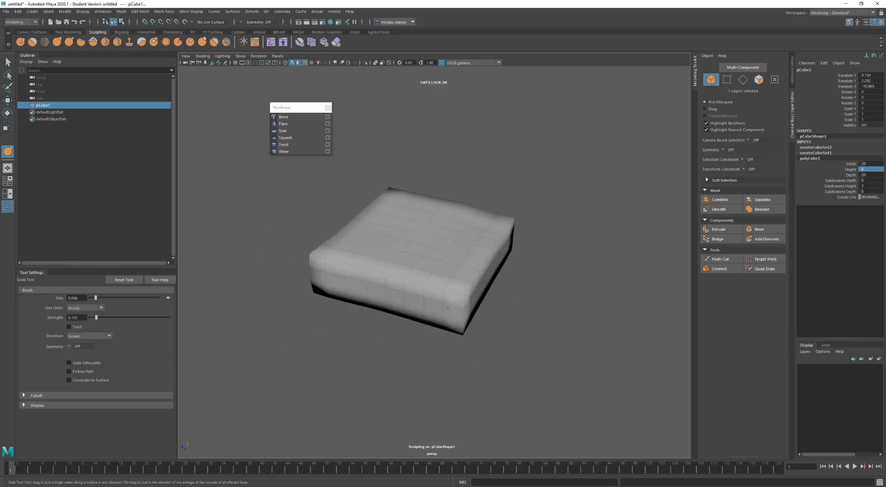
mouse_move(458, 390)
alt+mouse_down()
mouse_move(453, 300)
mouse_move(464, 291)
alt+mouse_up()
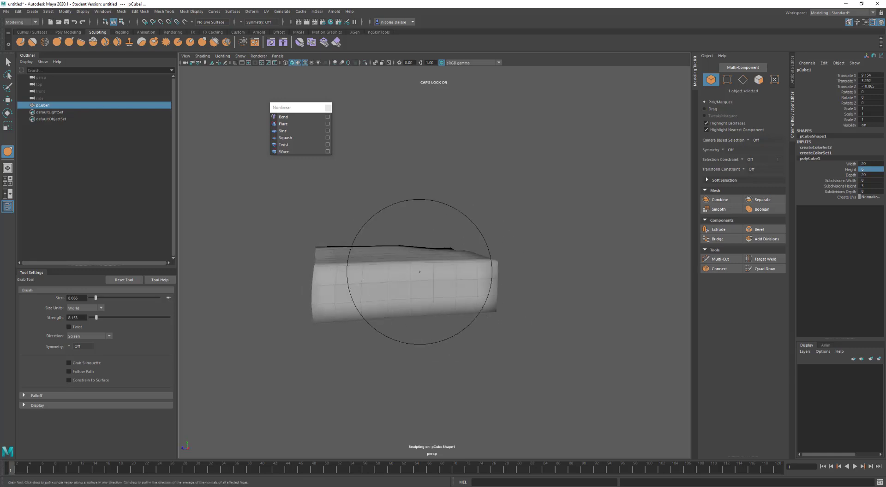
drag(376, 241, 373, 236)
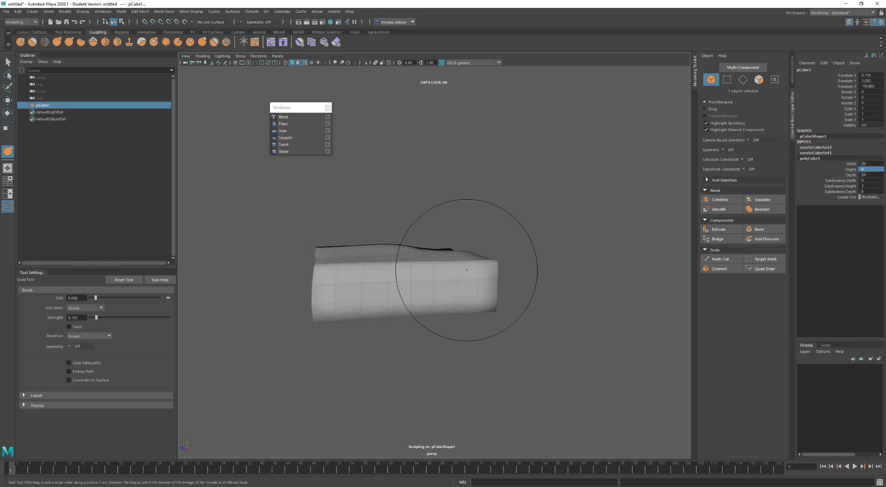
mouse_move(399, 334)
alt+mouse_down()
mouse_move(381, 297)
mouse_move(352, 277)
alt+mouse_up()
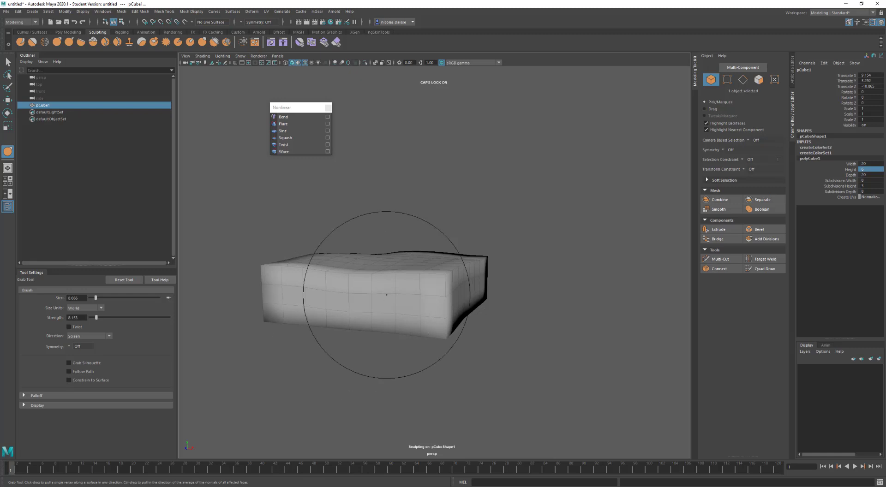
alt+drag(375, 277, 402, 300)
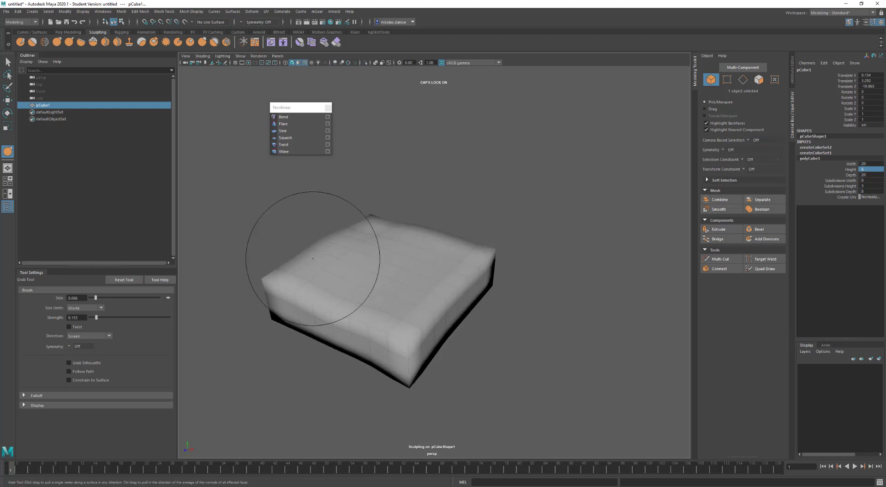
alt+drag(307, 267, 431, 255)
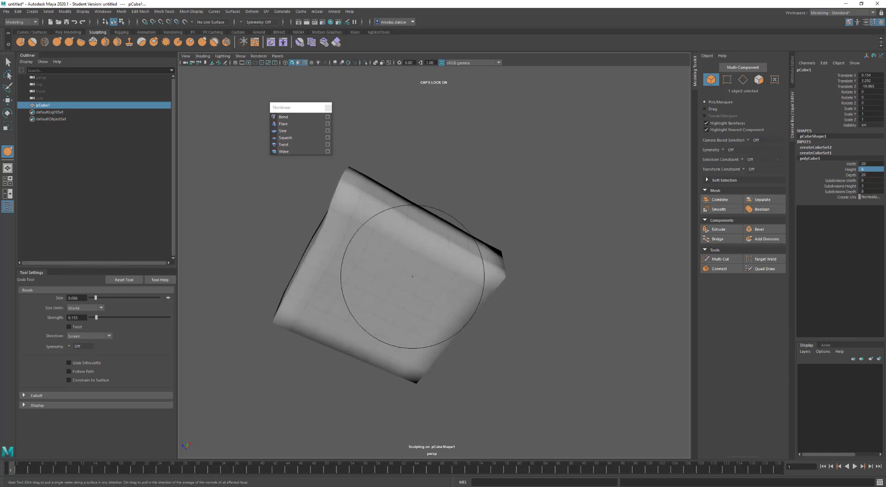
alt+drag(376, 256, 358, 356)
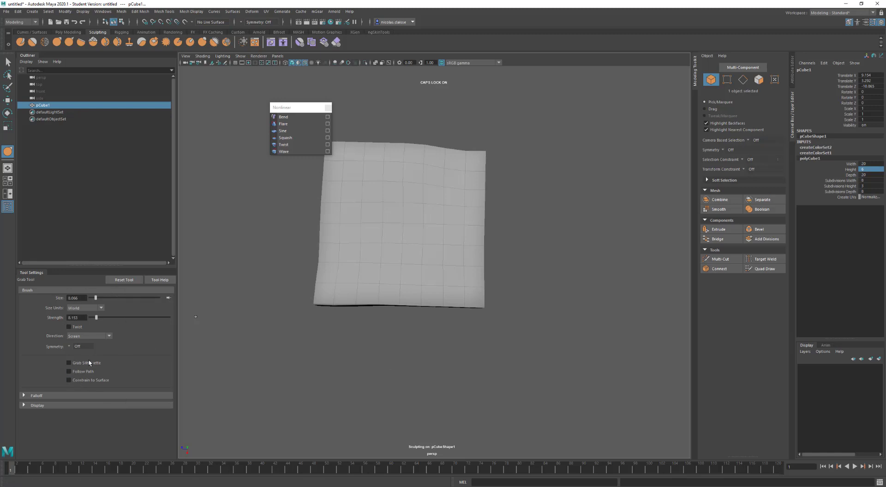
alt+drag(415, 323, 429, 303)
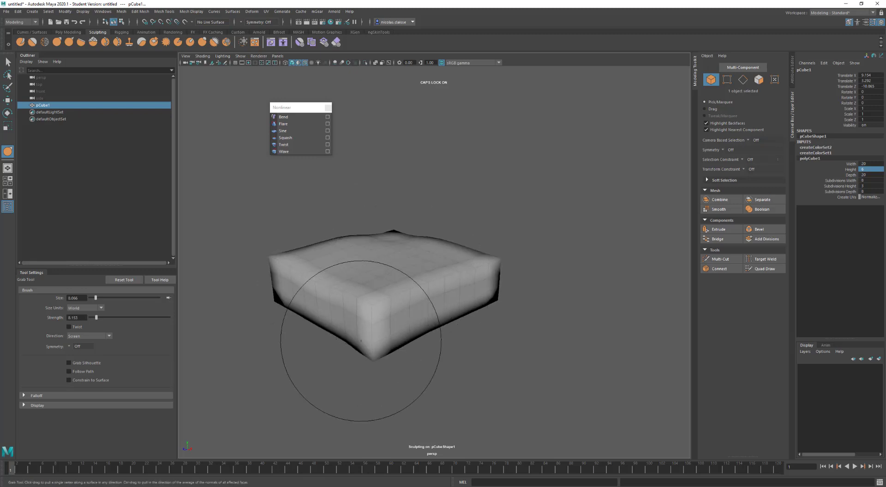
- Undo the last vertex averaging and soften the block's edges with the Smooth brush at strength 100
key(q)
key(ctrl+z)
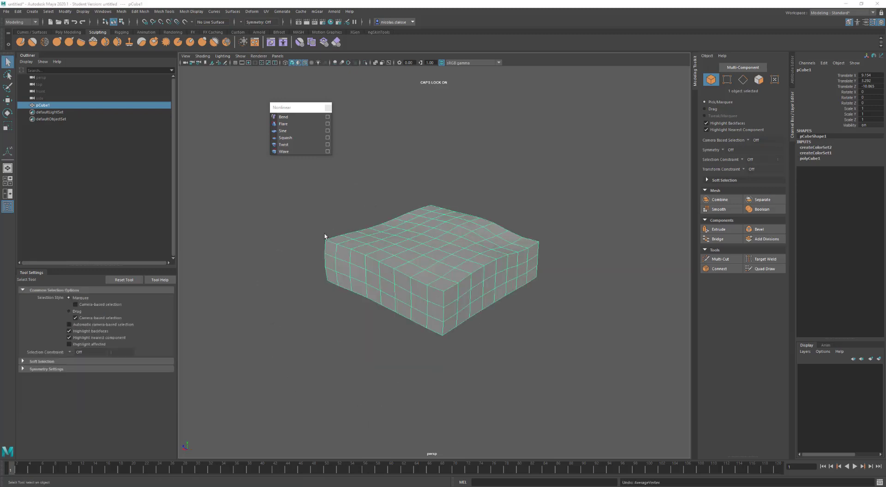
click(32, 42)
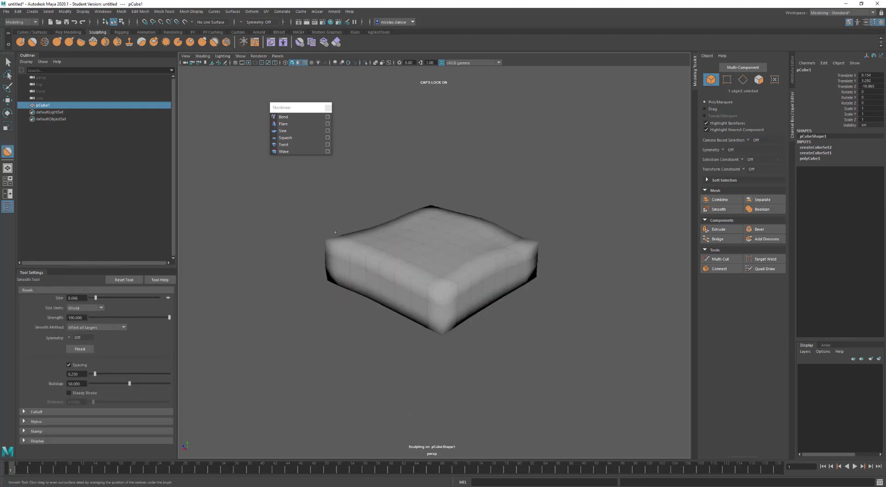
mouse_move(369, 249)
mouse_down()
mouse_move(468, 287)
mouse_move(452, 288)
mouse_move(502, 249)
mouse_up()
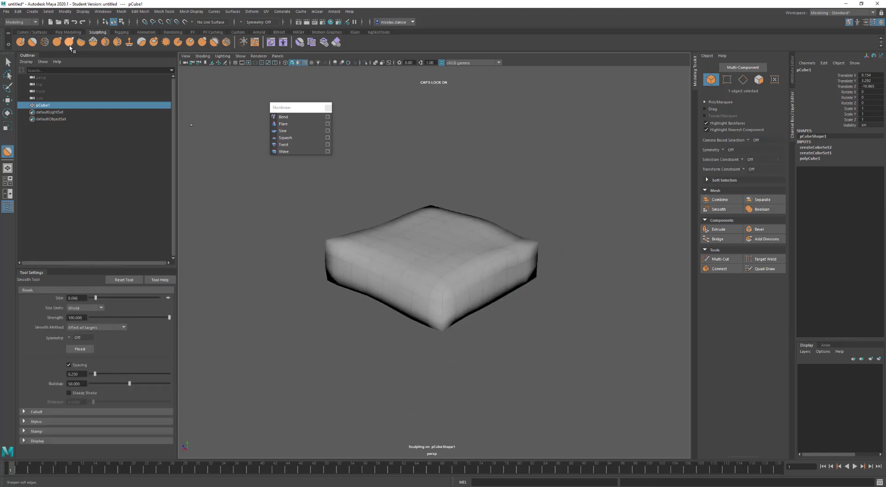
- Raise a soft bump on the block's top face with the Sculpt tool at a strength of about 1.7
click(21, 42)
mouse_move(405, 228)
mouse_down()
mouse_move(439, 259)
mouse_move(472, 252)
mouse_move(435, 235)
mouse_move(424, 238)
mouse_move(446, 247)
mouse_move(427, 242)
mouse_move(428, 201)
mouse_move(432, 277)
mouse_move(430, 240)
mouse_move(453, 232)
mouse_move(410, 228)
mouse_move(381, 238)
mouse_move(416, 222)
mouse_up()
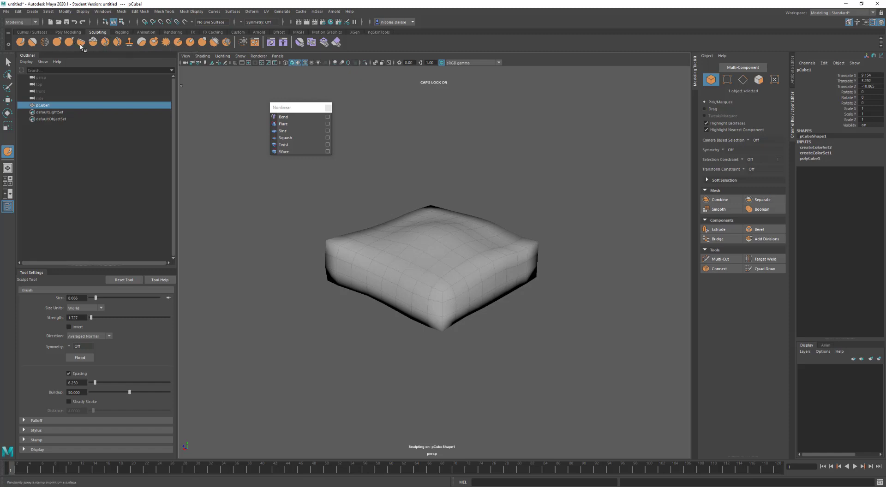
alt+drag(366, 251, 365, 257)
key(q)
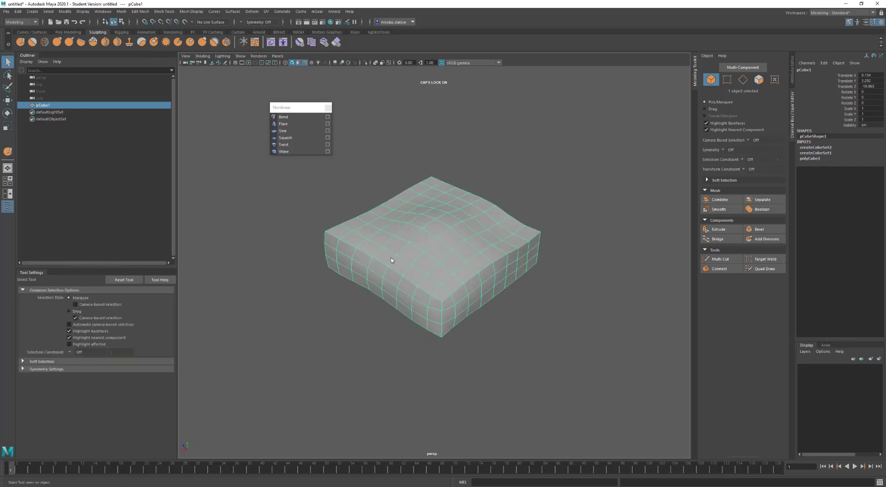
- Apply Average Vertices with 10 iterations to the vertices along one side face of the block
right_drag(391, 259, 367, 259)
alt+drag(367, 260, 340, 271)
drag(486, 361, 414, 137)
shift+right_click(421, 225)
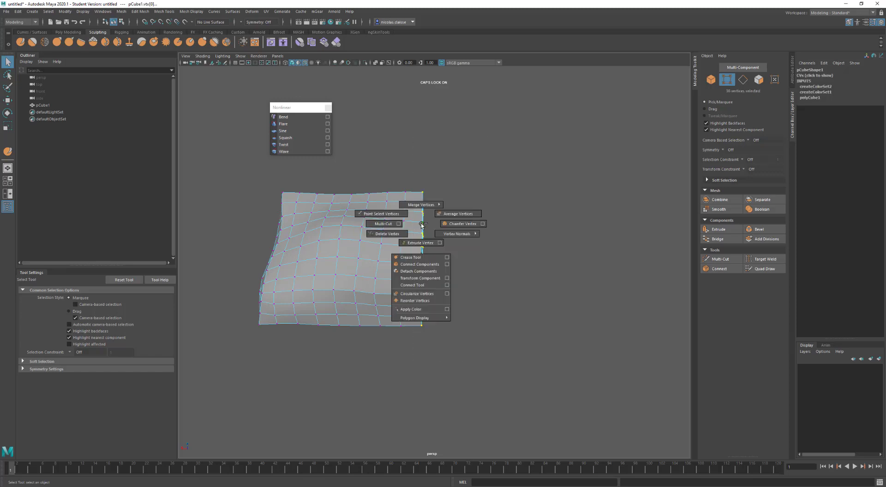
click(457, 214)
alt+drag(473, 253, 449, 284)
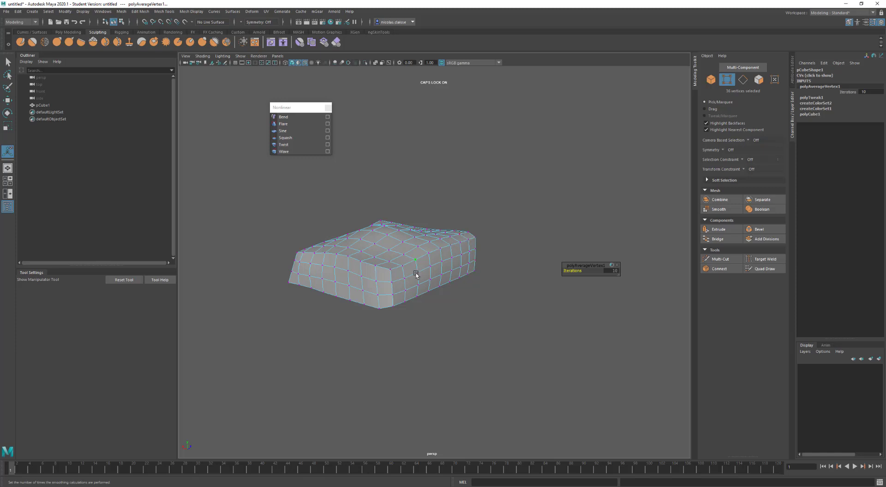
alt+drag(400, 254, 505, 222)
key(F8)
key(q)
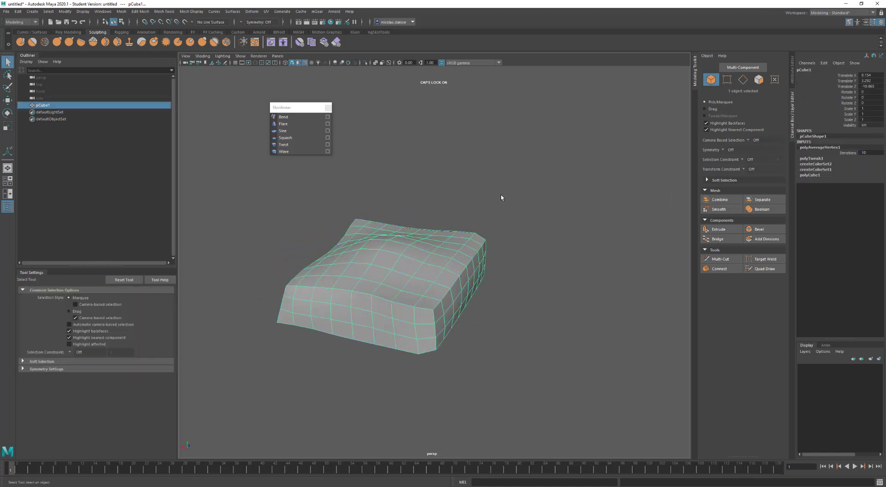
alt+drag(417, 248, 466, 193)
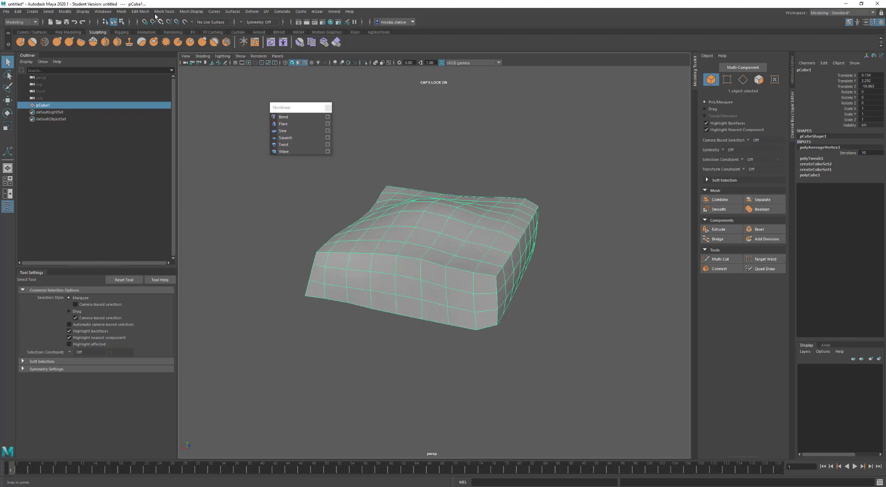
click(123, 12)
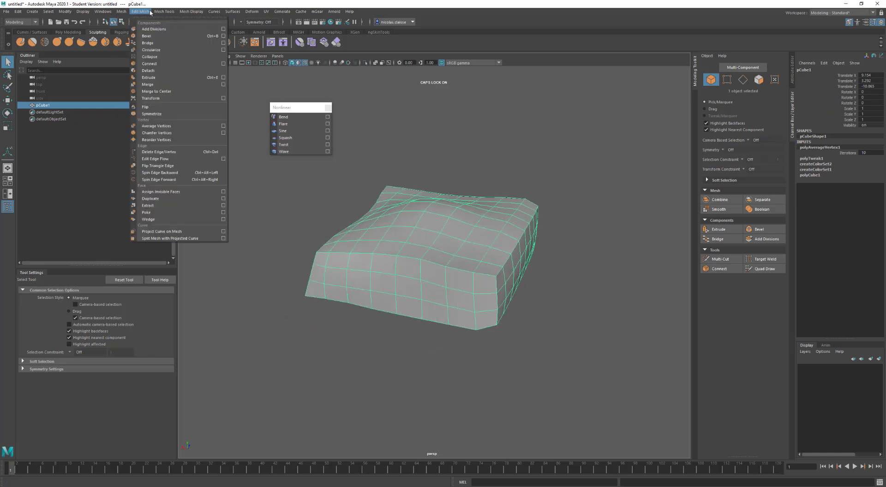
mouse_move(119, 13)
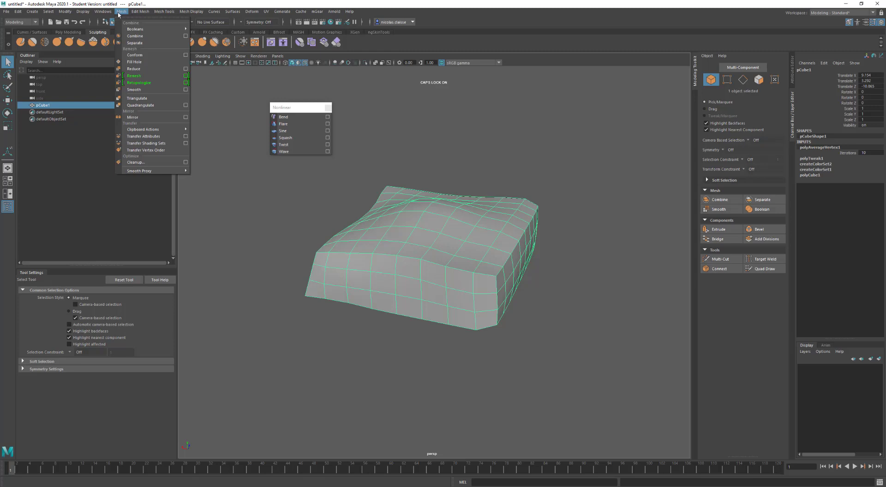
click(160, 34)
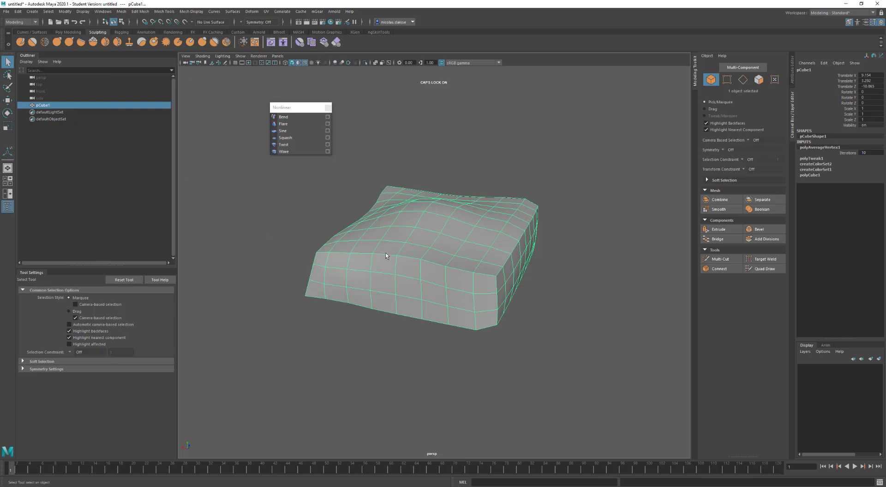
mouse_move(446, 272)
alt+mouse_down()
mouse_move(454, 246)
mouse_move(451, 268)
mouse_move(447, 259)
mouse_move(441, 270)
alt+mouse_up()
scroll(441, 267, up, 2)
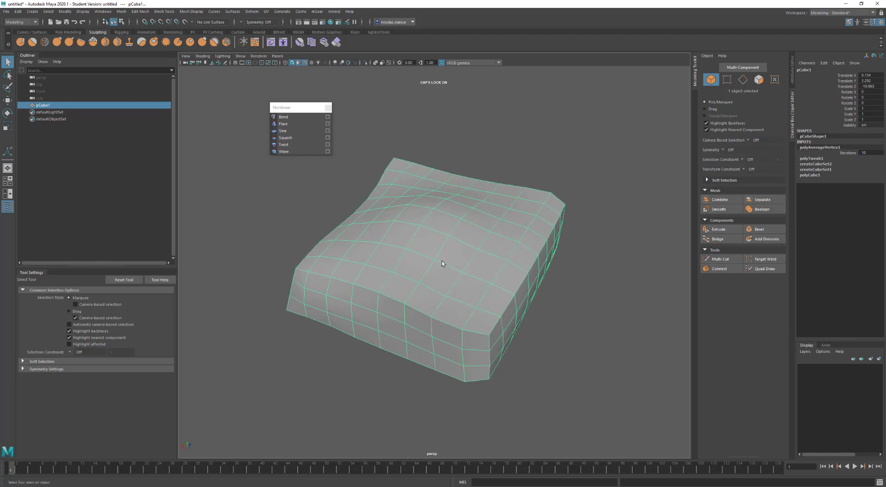